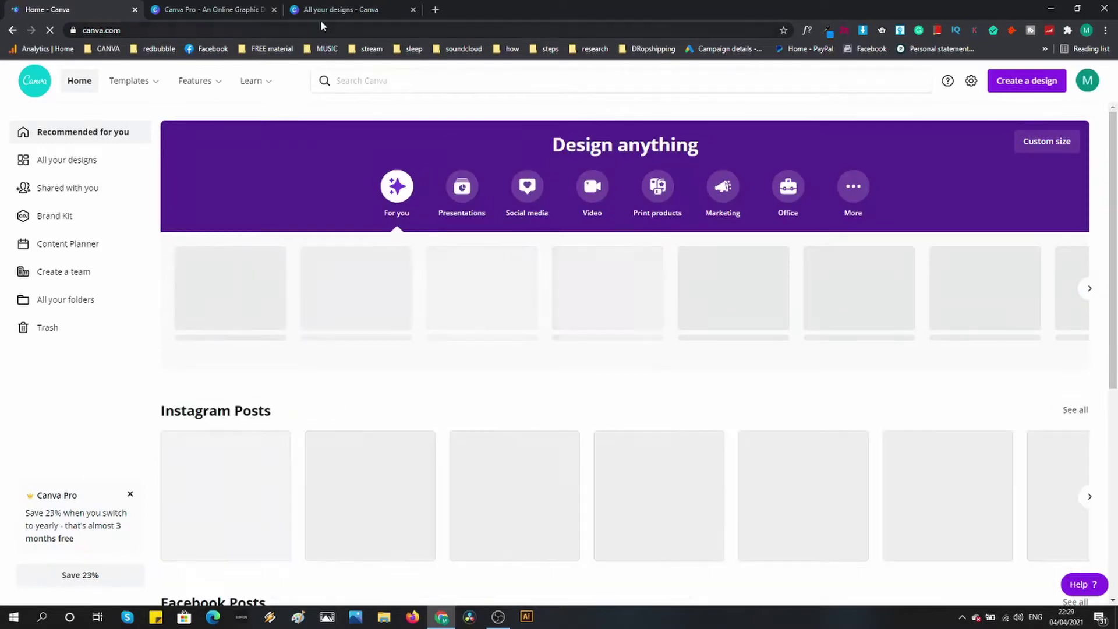
Open the Canva Pro page and examine the Canva Free and Pro plan cards.
click(235, 10)
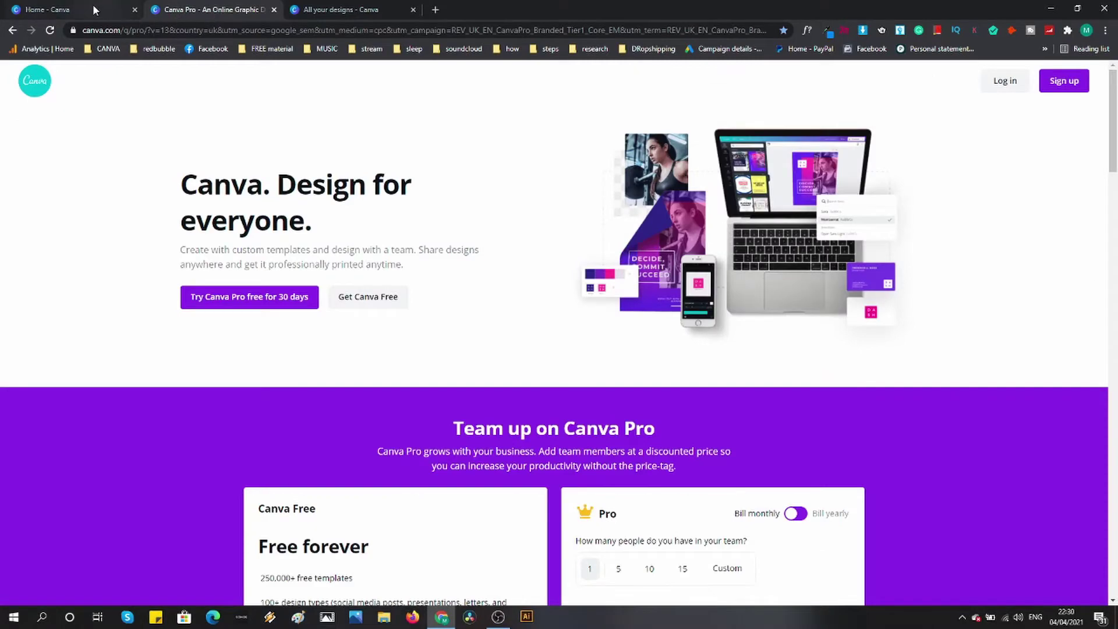
click(93, 5)
click(241, 8)
scroll(582, 217, down, 6)
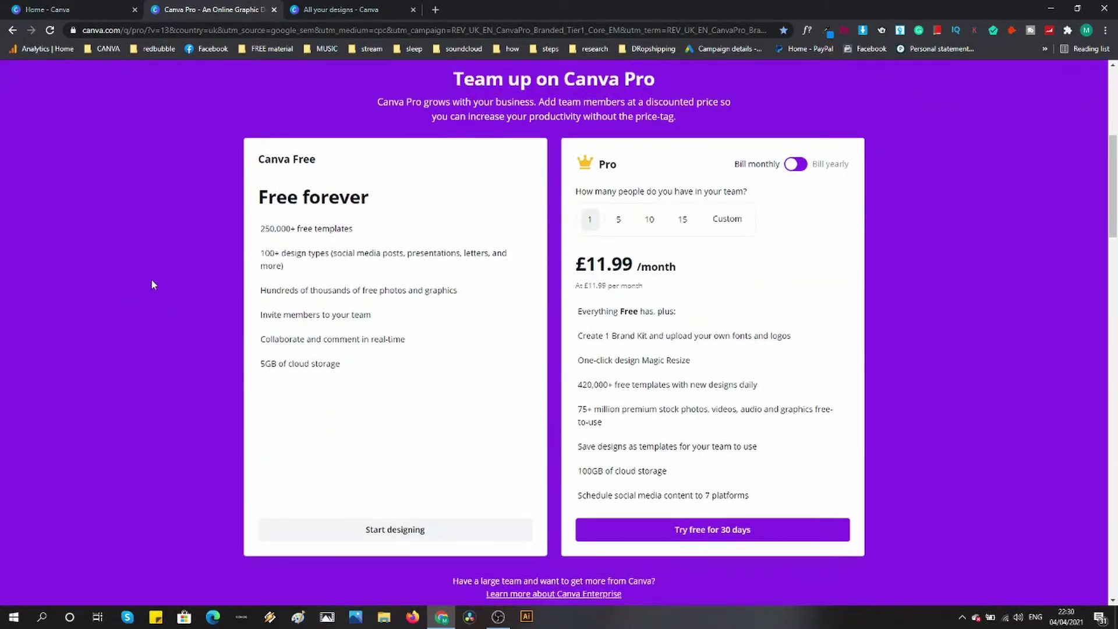
scroll(116, 265, up, 3)
scroll(290, 264, down, 2)
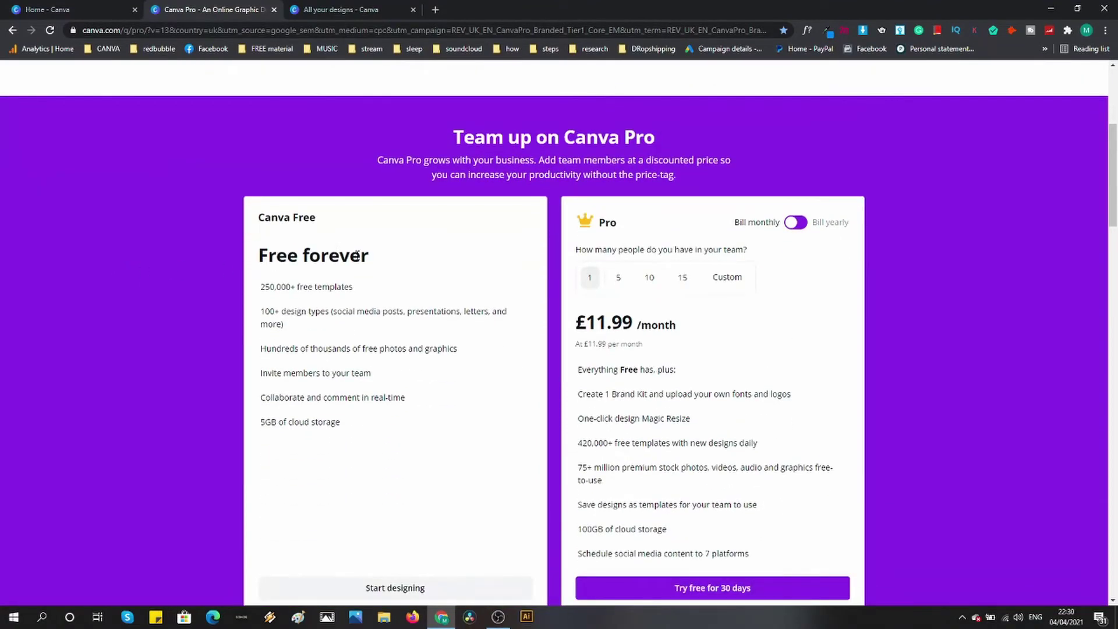
drag(291, 220, 248, 223)
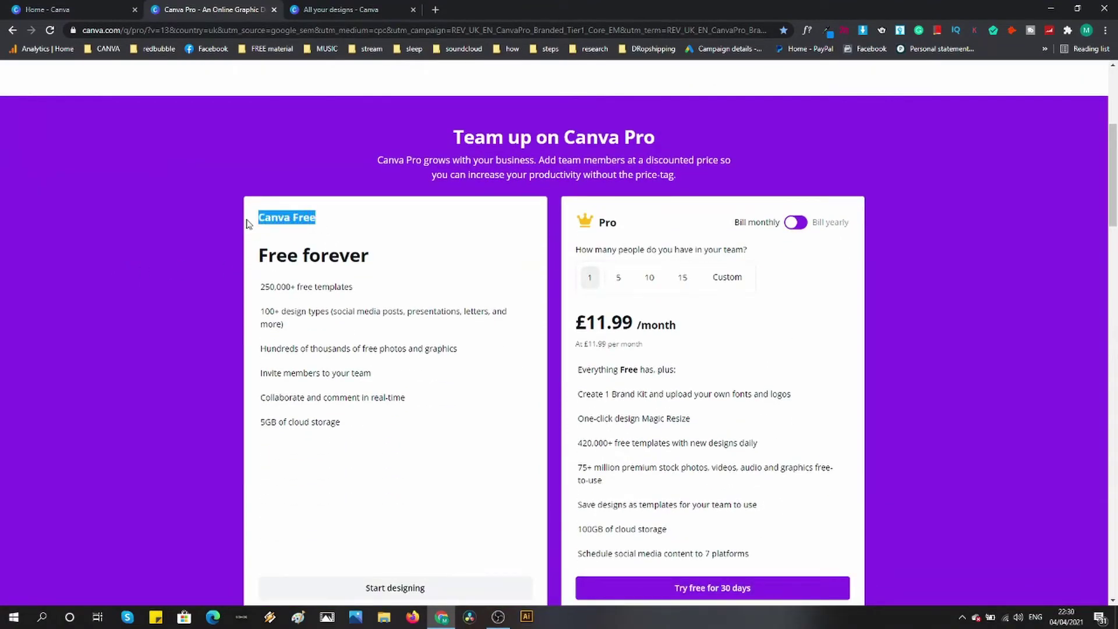
click(418, 243)
drag(628, 230, 588, 233)
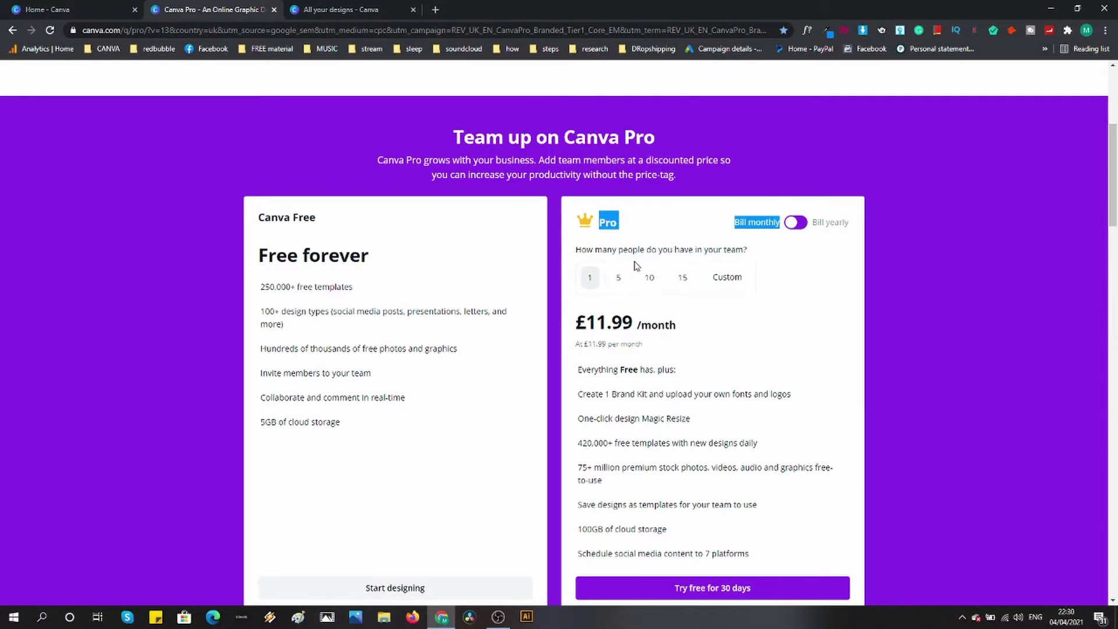
Compare the features listed for Canva Free with those of the Pro plan, focusing on the Free plan.
scroll(636, 265, down, 2)
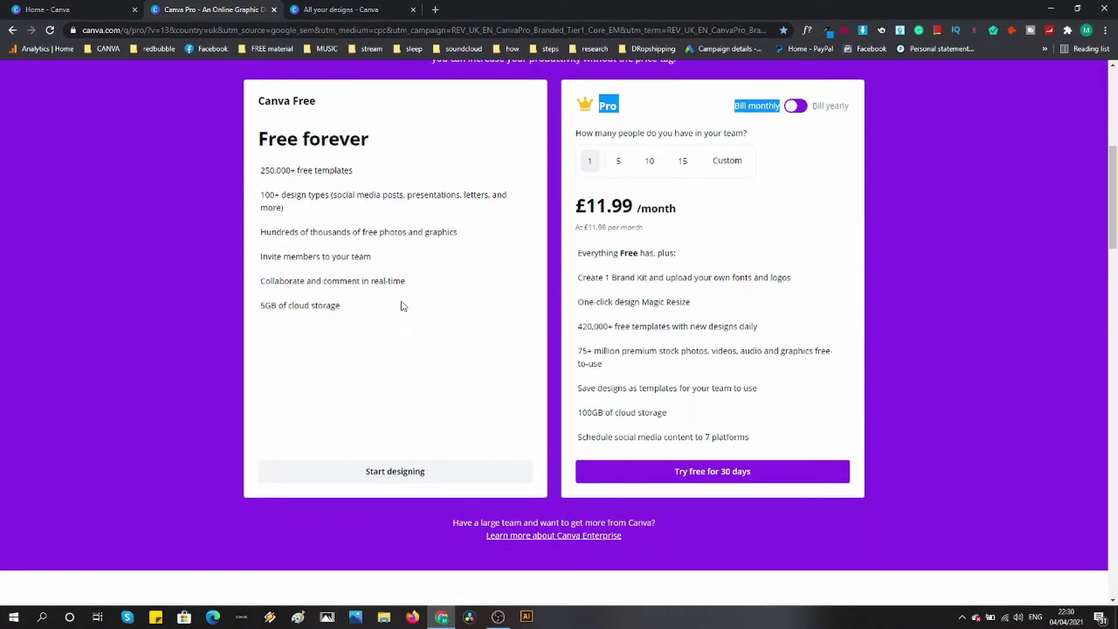
scroll(424, 301, up, 2)
scroll(424, 303, down, 3)
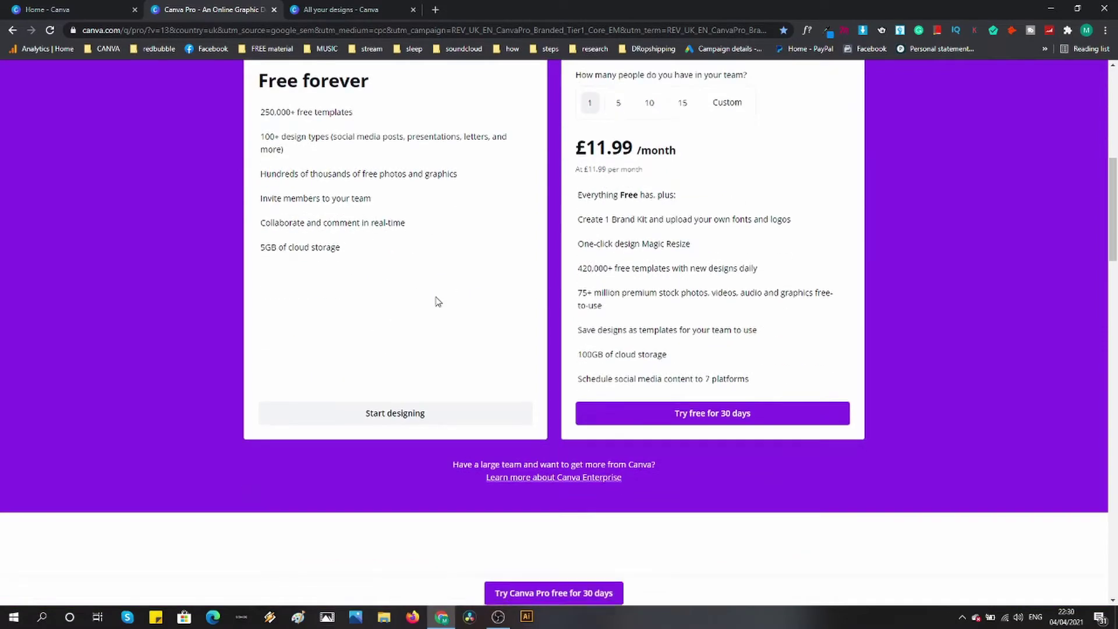
scroll(429, 317, up, 1)
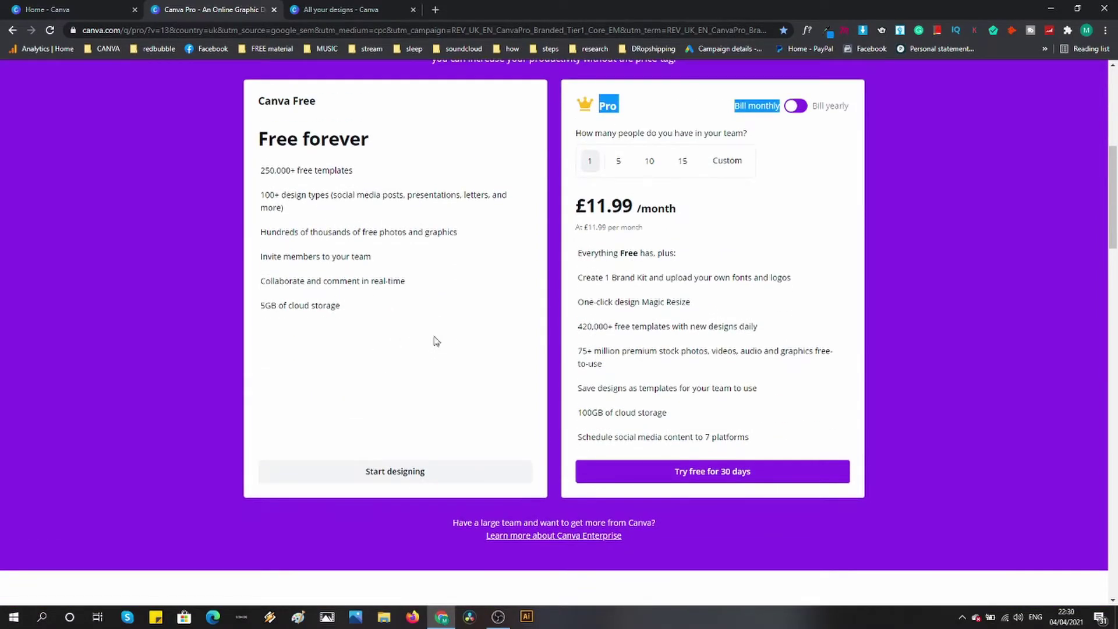
scroll(449, 332, up, 2)
scroll(449, 332, down, 1)
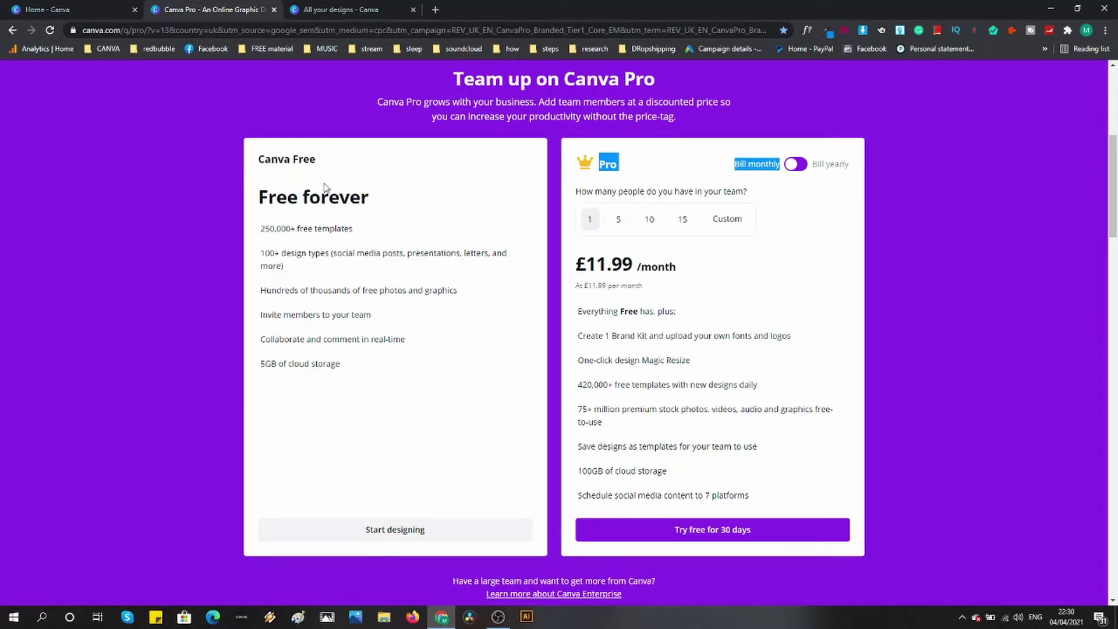
drag(328, 169, 283, 159)
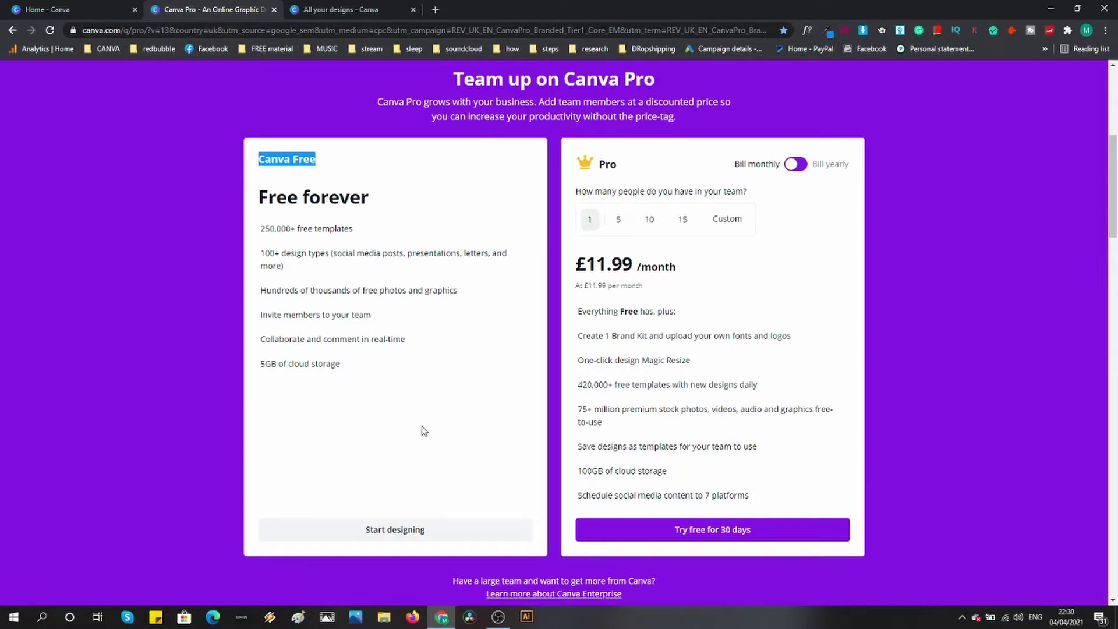
scroll(459, 224, up, 4)
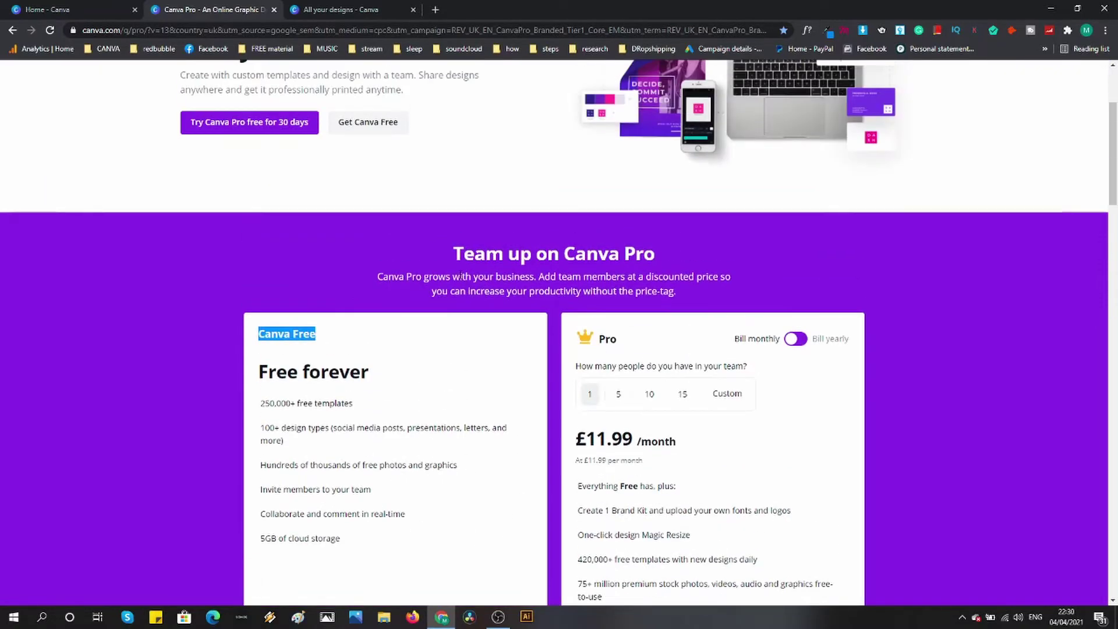
scroll(461, 330, down, 2)
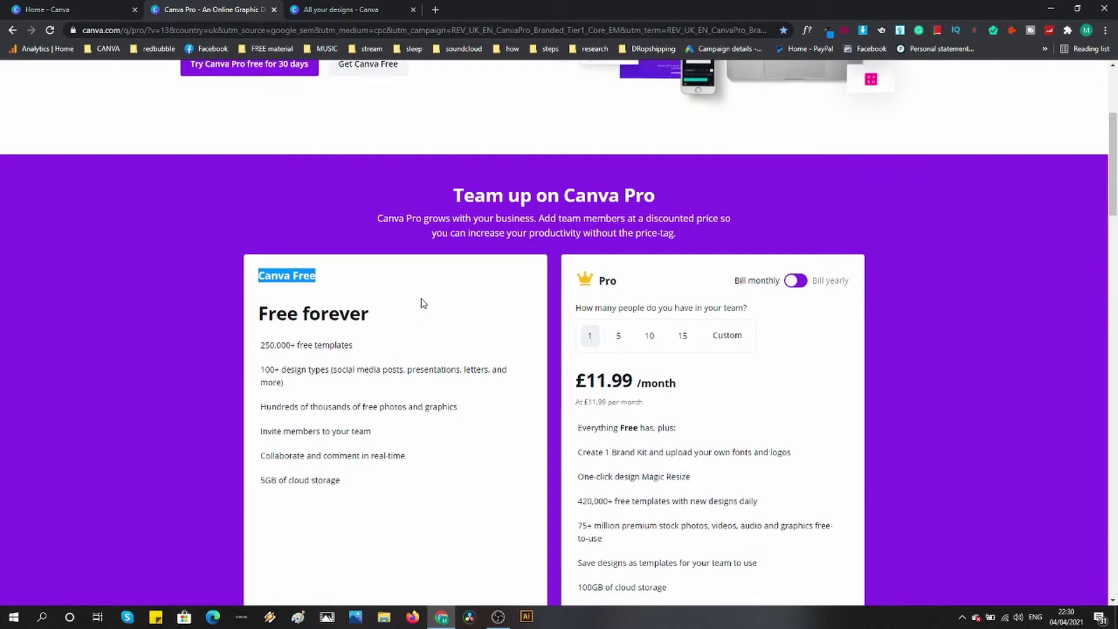
scroll(451, 347, up, 1)
scroll(431, 326, down, 1)
scroll(554, 323, up, 4)
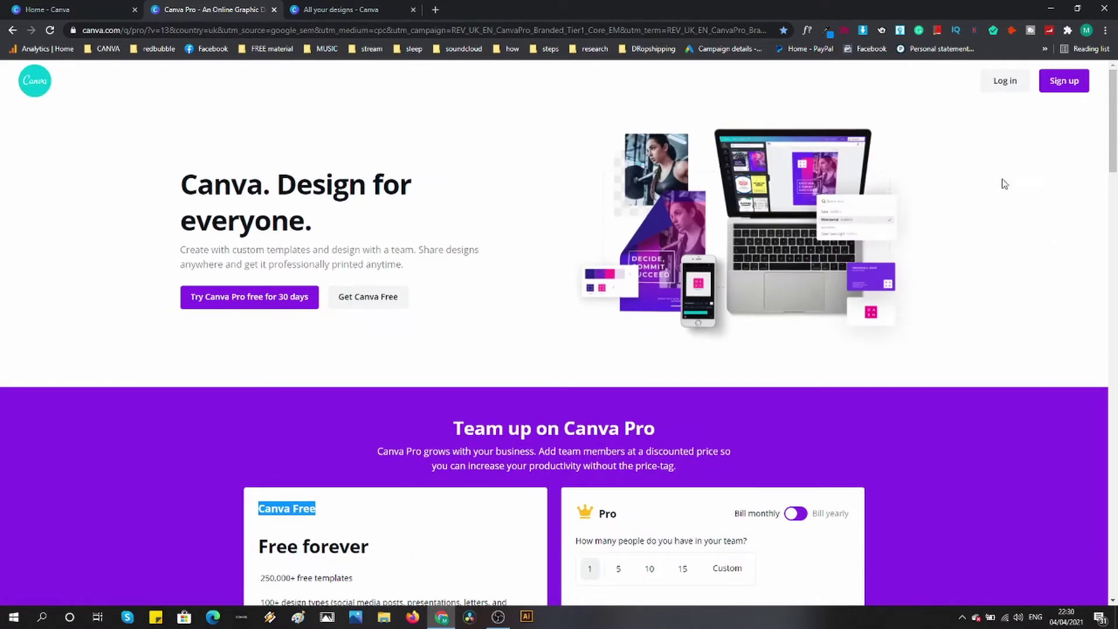
Log in to Canva and look over the Templates, Features and Learn options on the home page.
click(1004, 85)
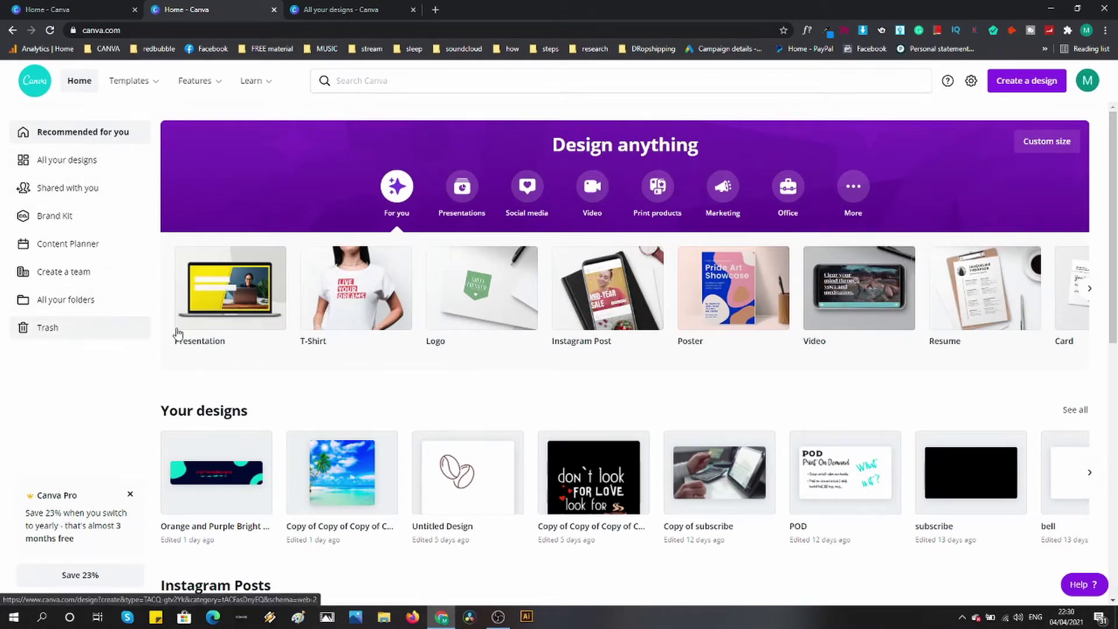
mouse_move(123, 87)
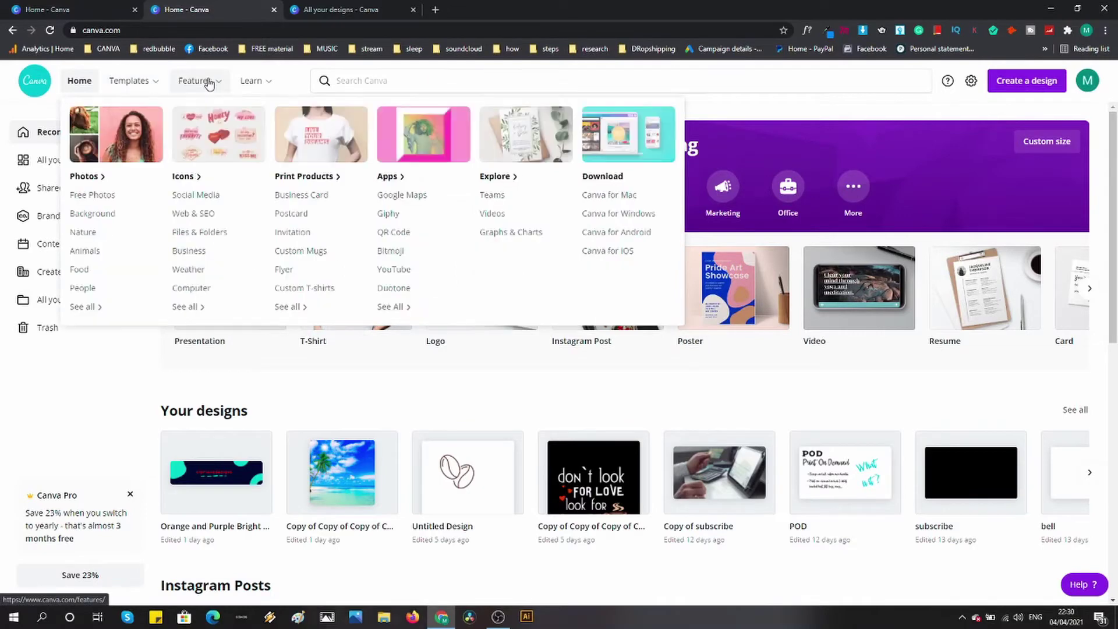
mouse_move(250, 84)
mouse_move(217, 87)
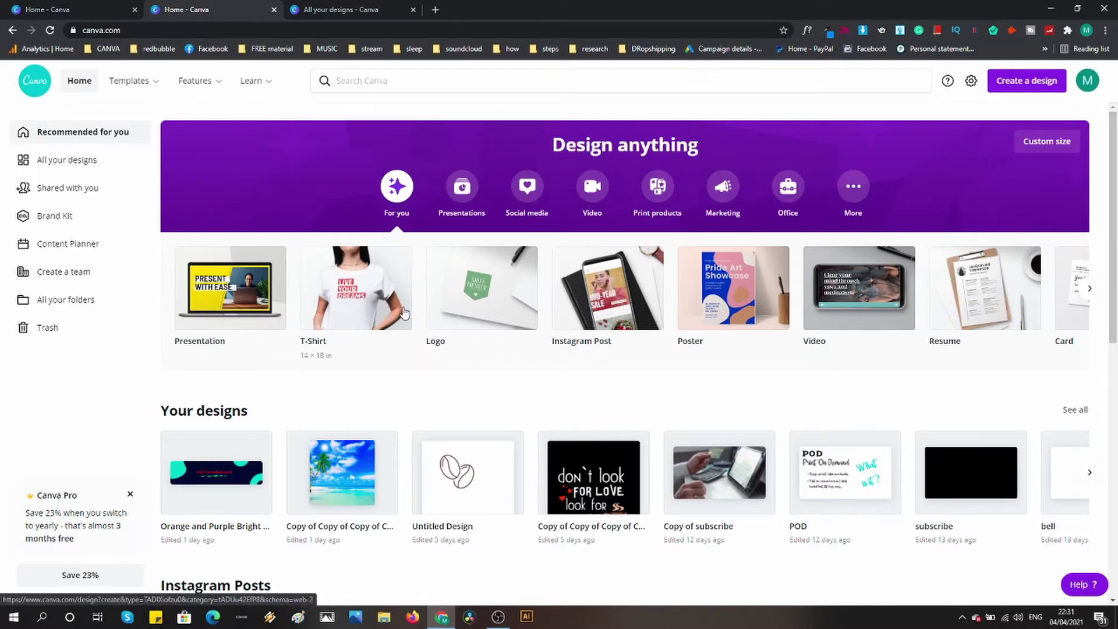
Browse the design types offered for presentations, social media and video, including the further social media and video formats.
click(463, 192)
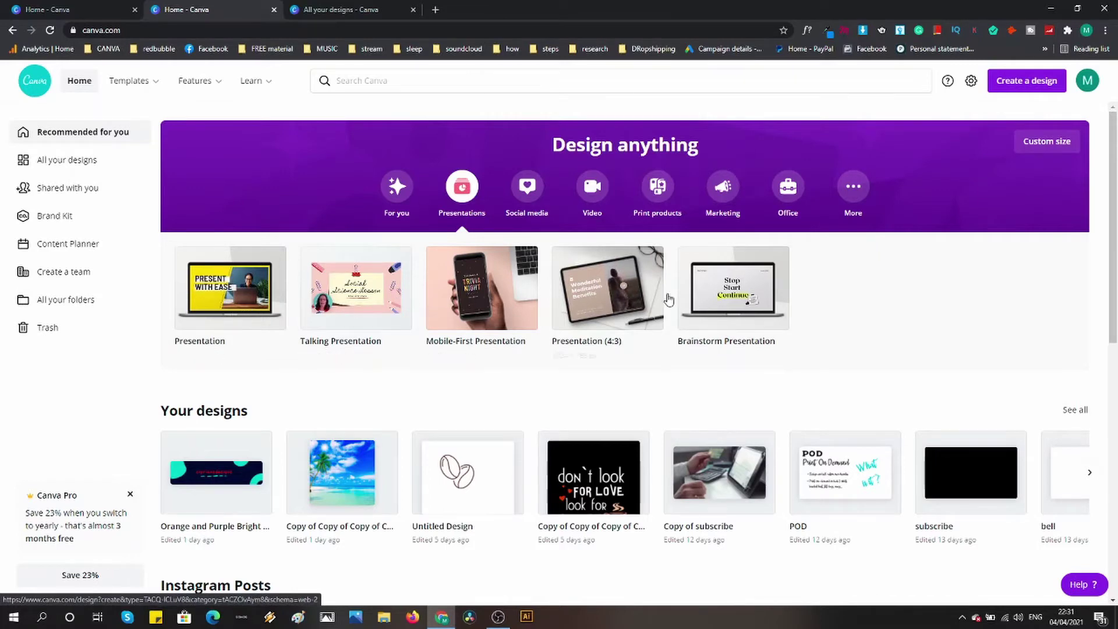
click(529, 189)
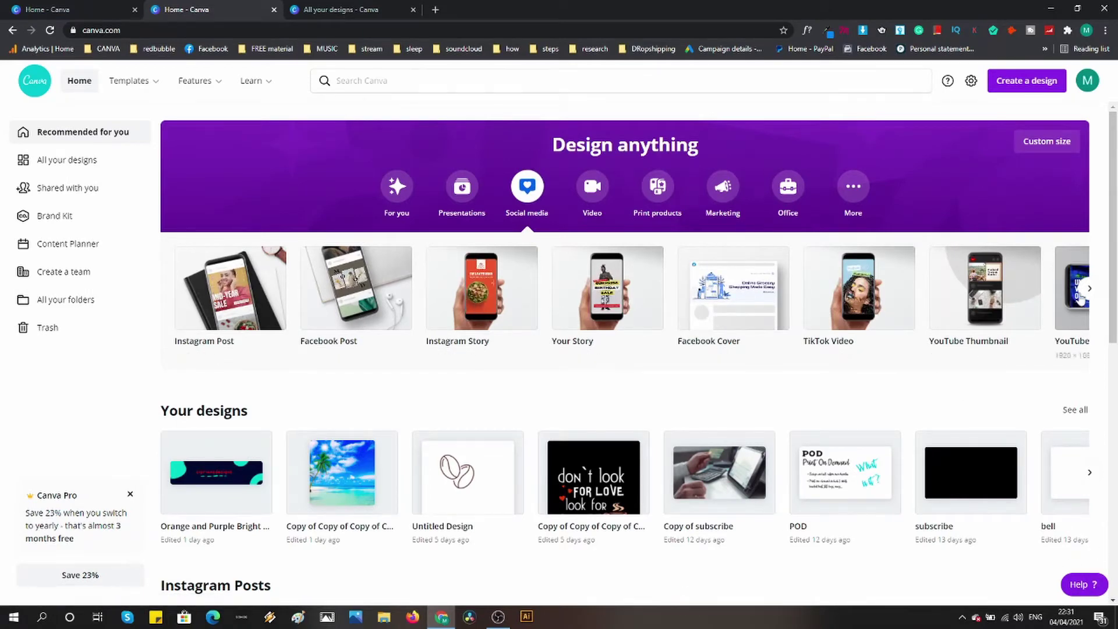
click(1089, 288)
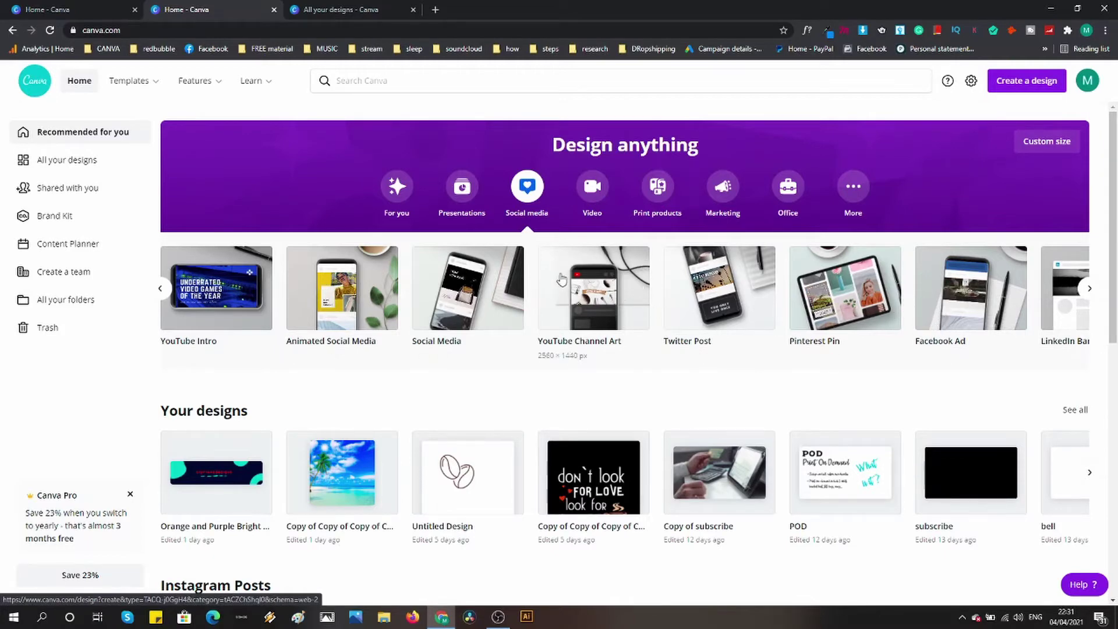
click(594, 188)
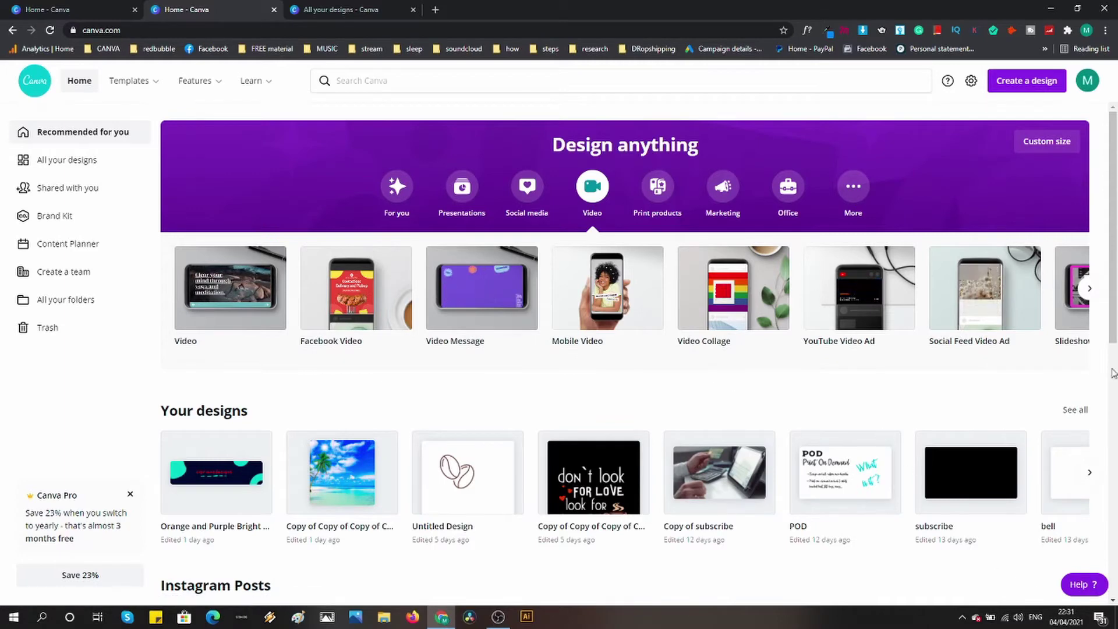
click(1089, 288)
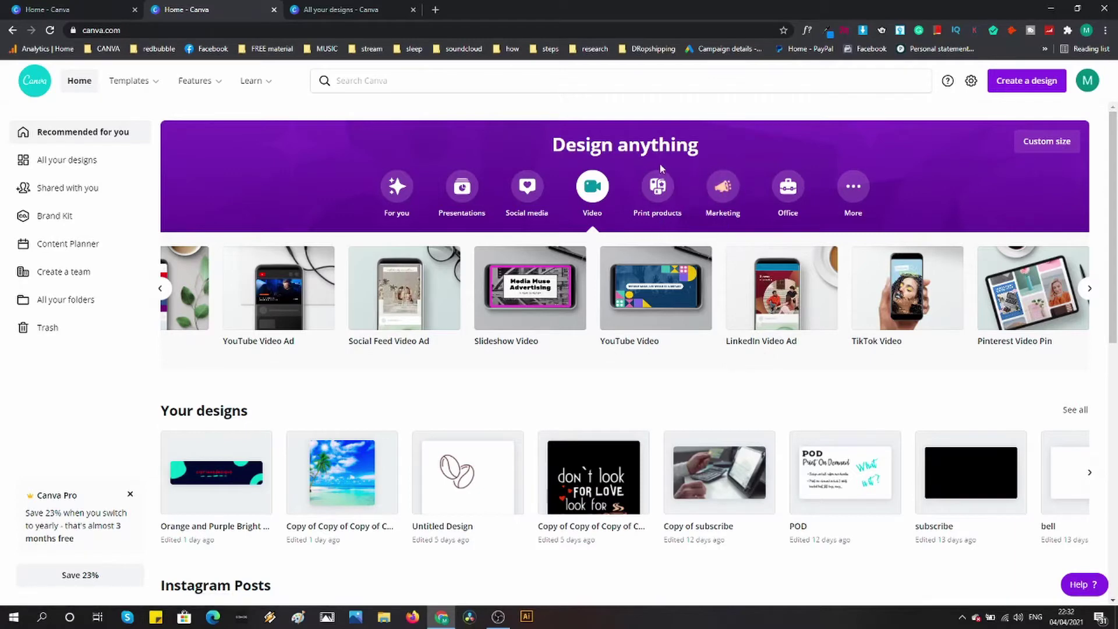
Browse the design types offered for print products, marketing and office, including the further marketing and office formats.
click(658, 187)
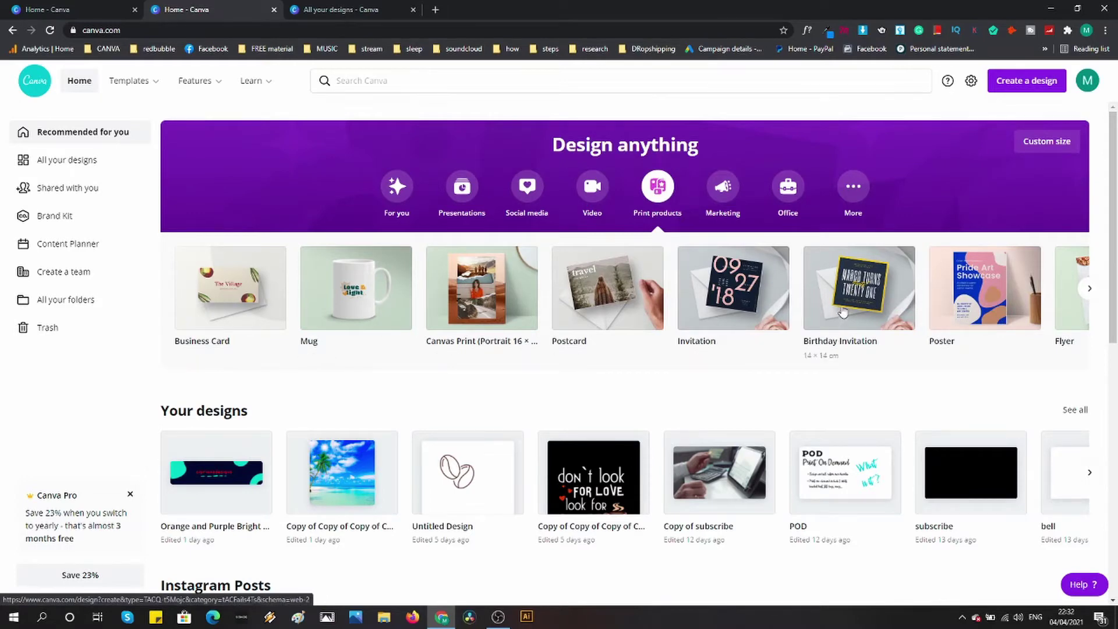
click(723, 193)
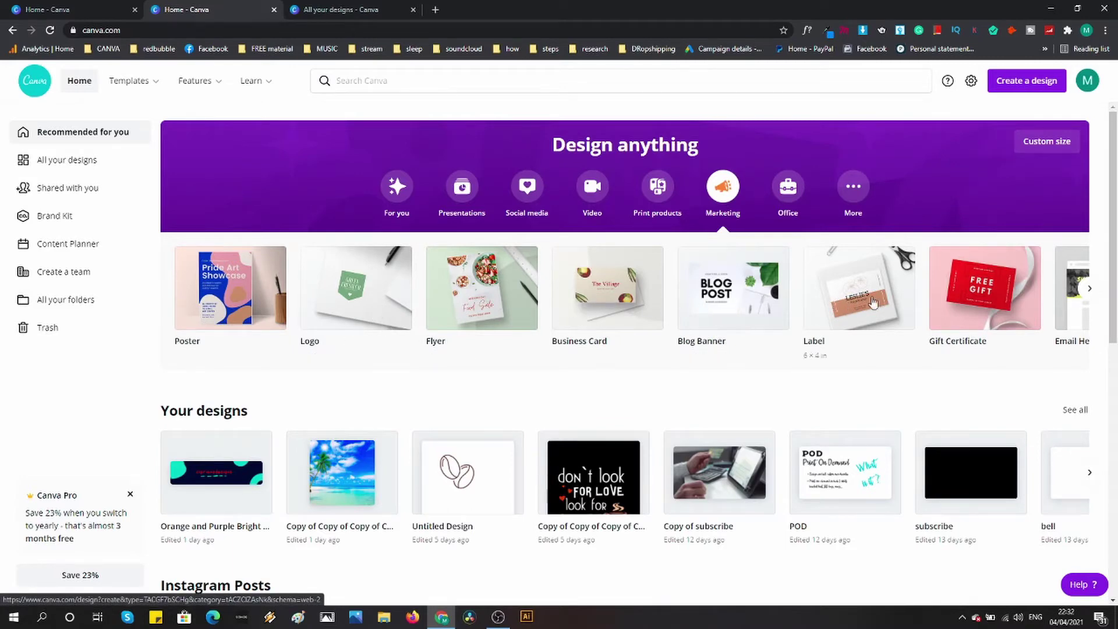
click(1088, 288)
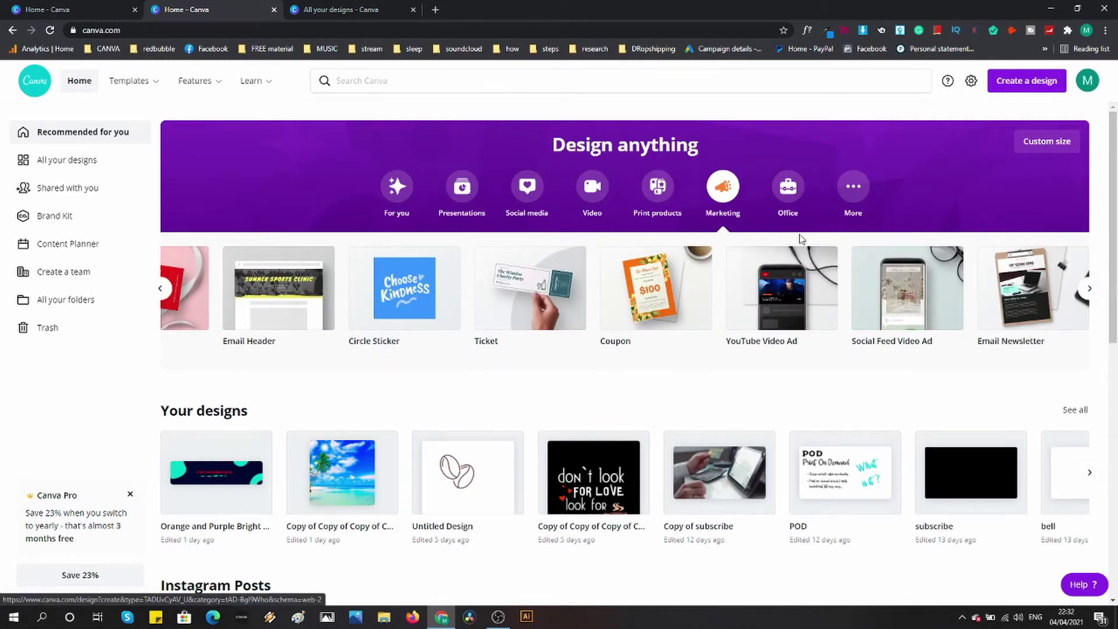
click(783, 210)
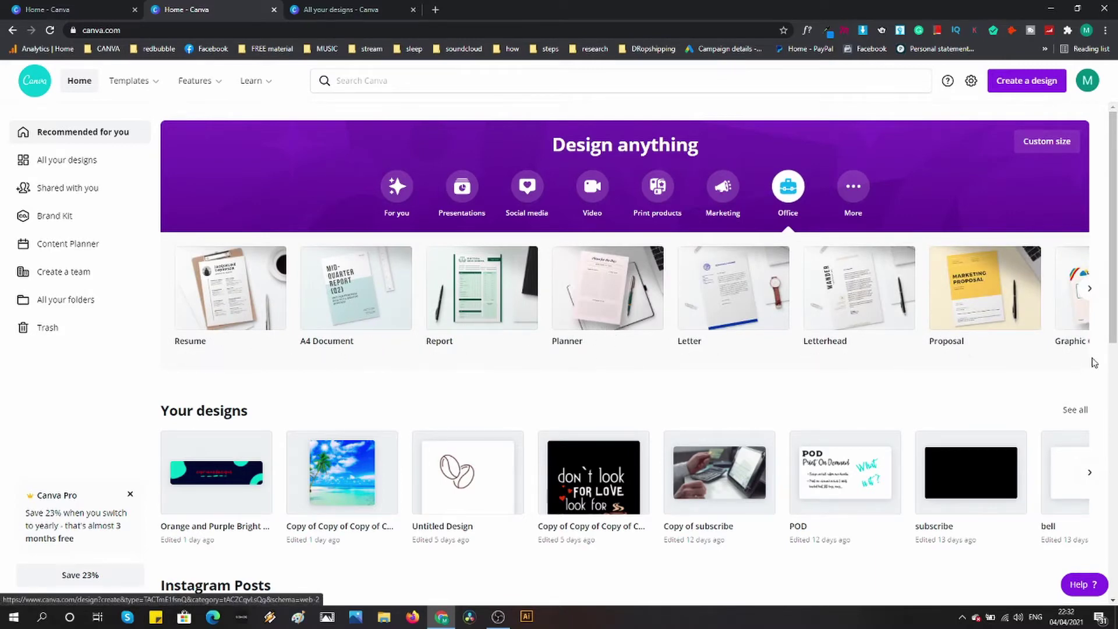
click(1089, 289)
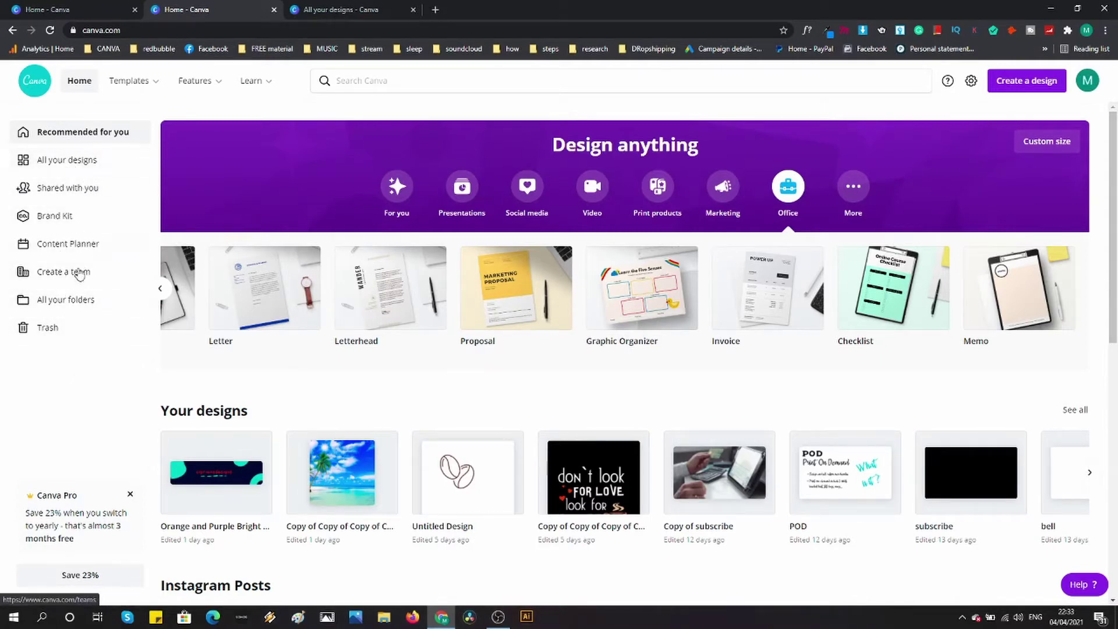
Look through all of the account's own designs and the designs shared with it.
click(76, 157)
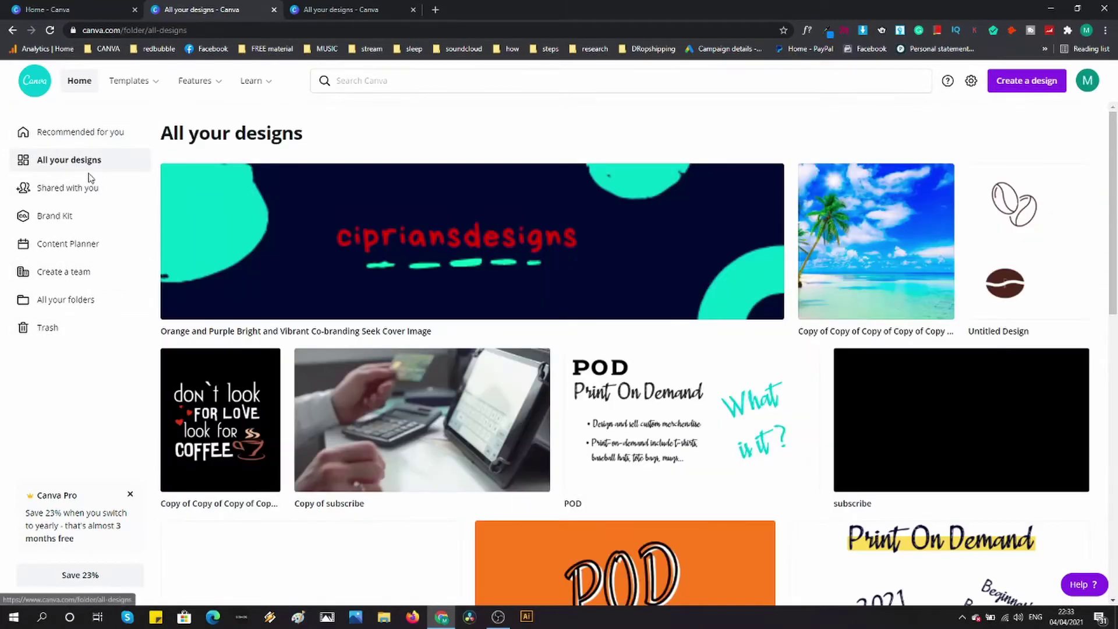
scroll(444, 310, down, 5)
scroll(415, 307, down, 10)
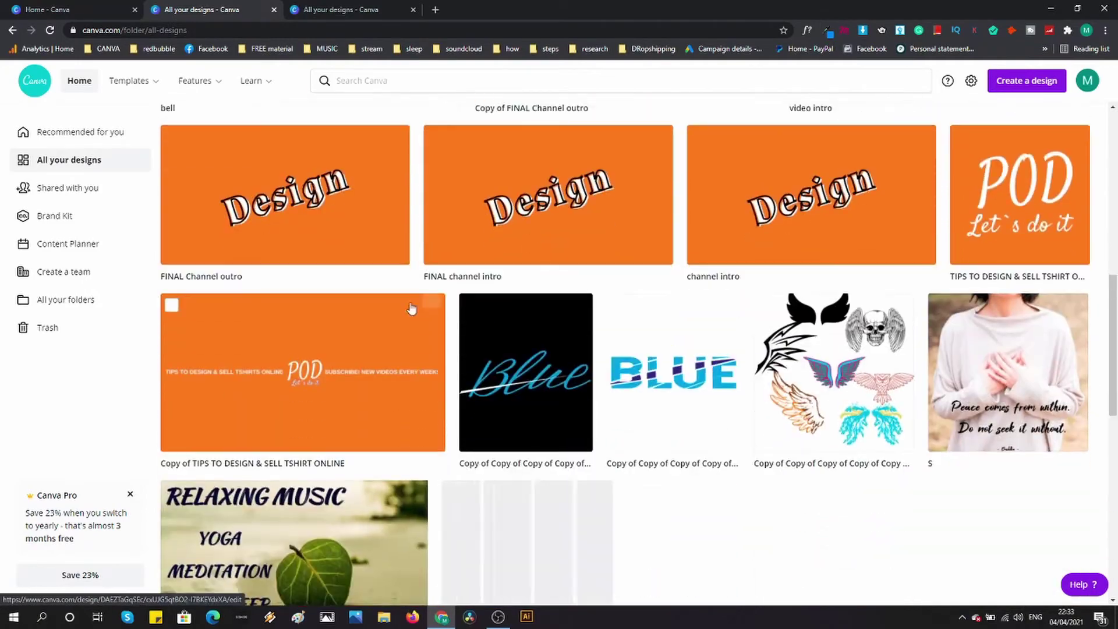
scroll(451, 303, down, 10)
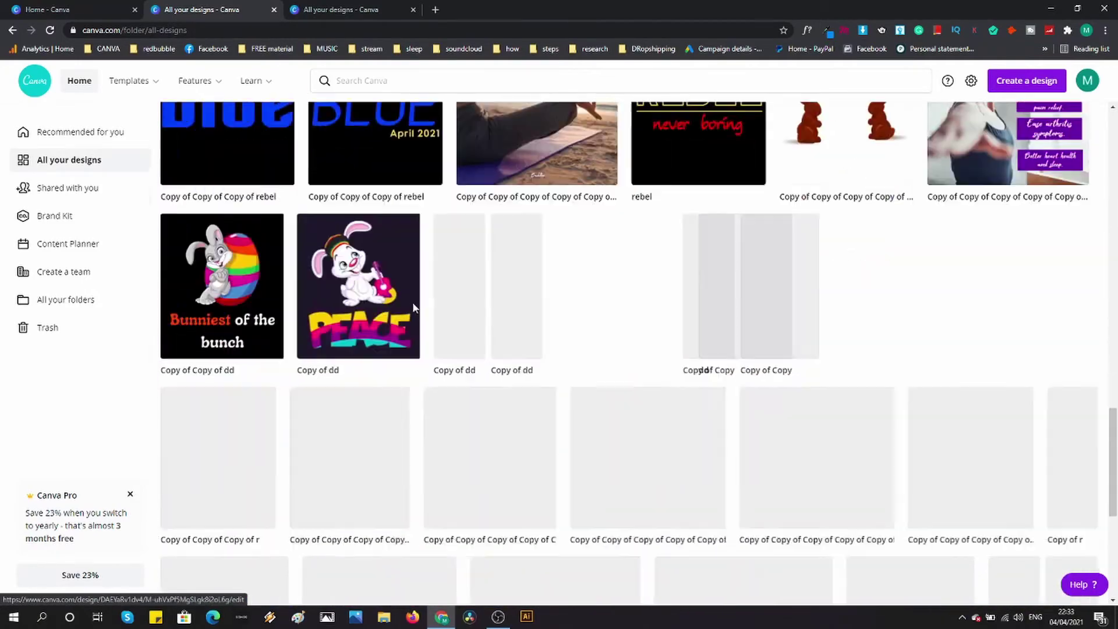
scroll(416, 306, up, 20)
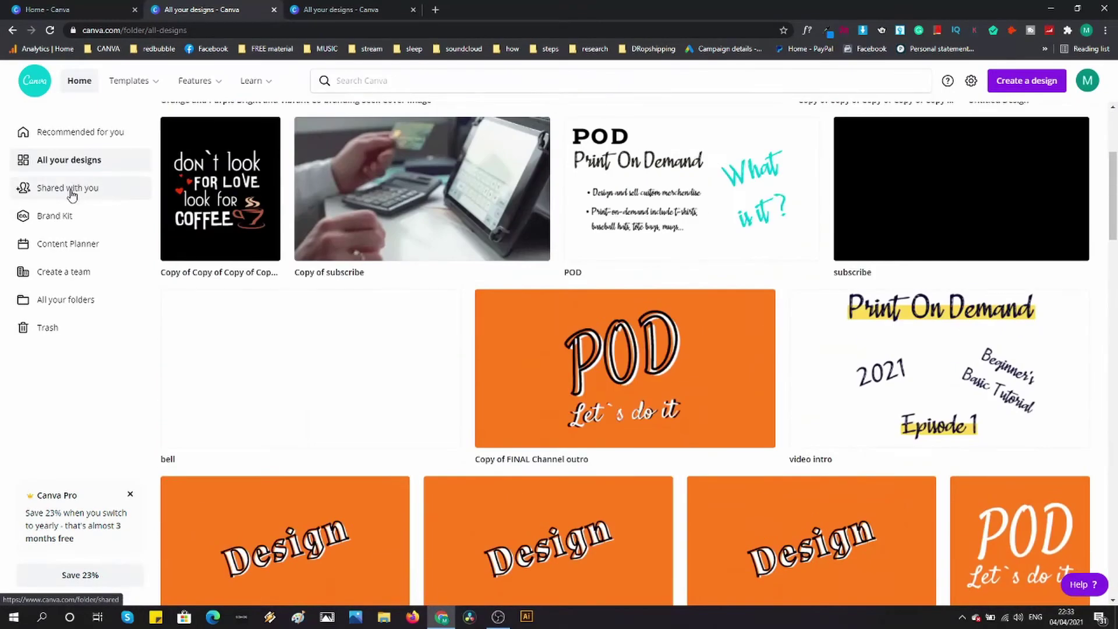
click(72, 194)
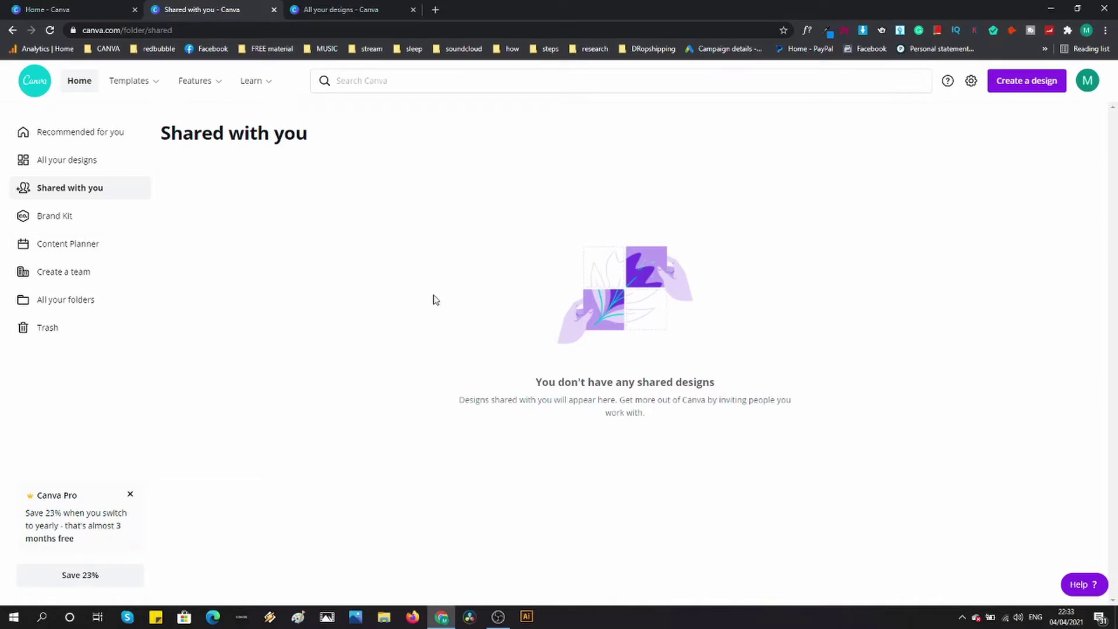
Open the Brand Kit and examine its brand color palettes and uploaded fonts.
click(73, 218)
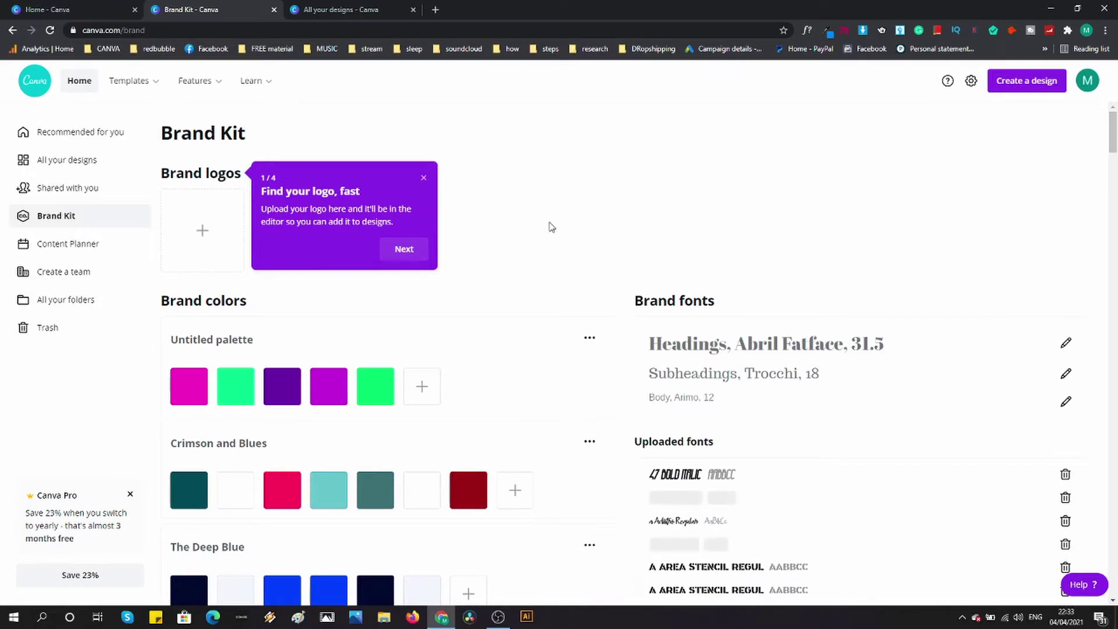
scroll(552, 227, down, 5)
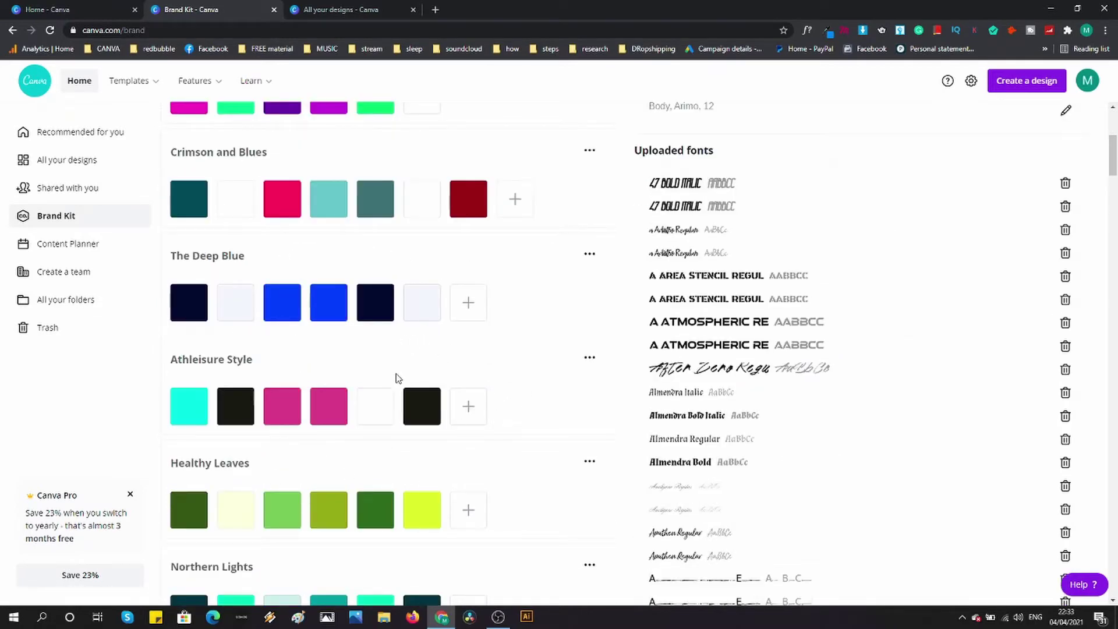
scroll(481, 369, down, 5)
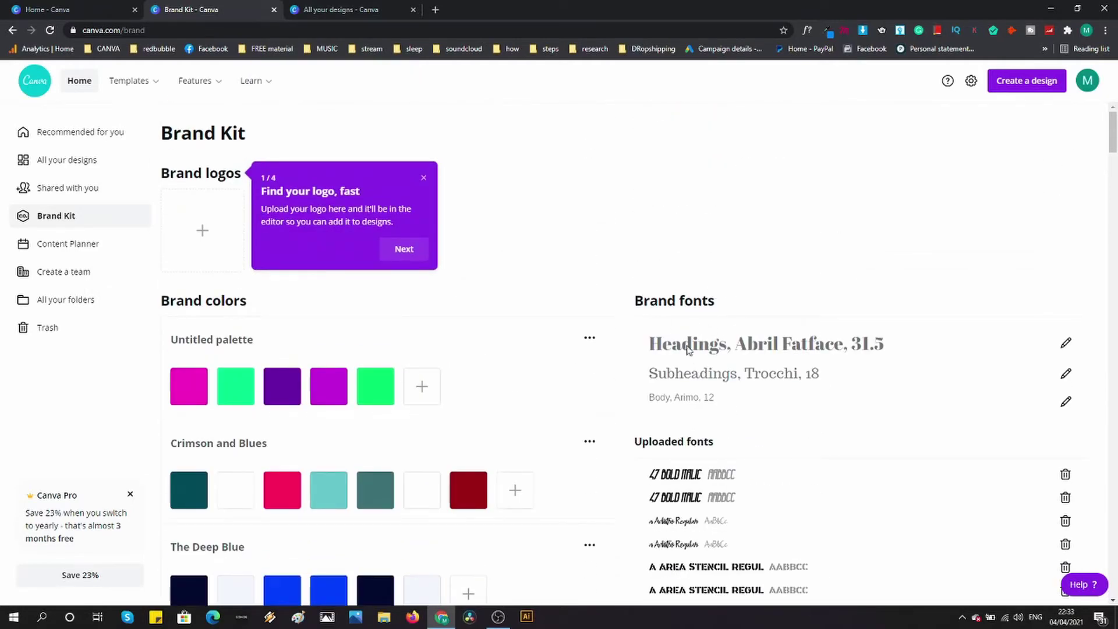
scroll(757, 372, down, 12)
scroll(757, 382, down, 14)
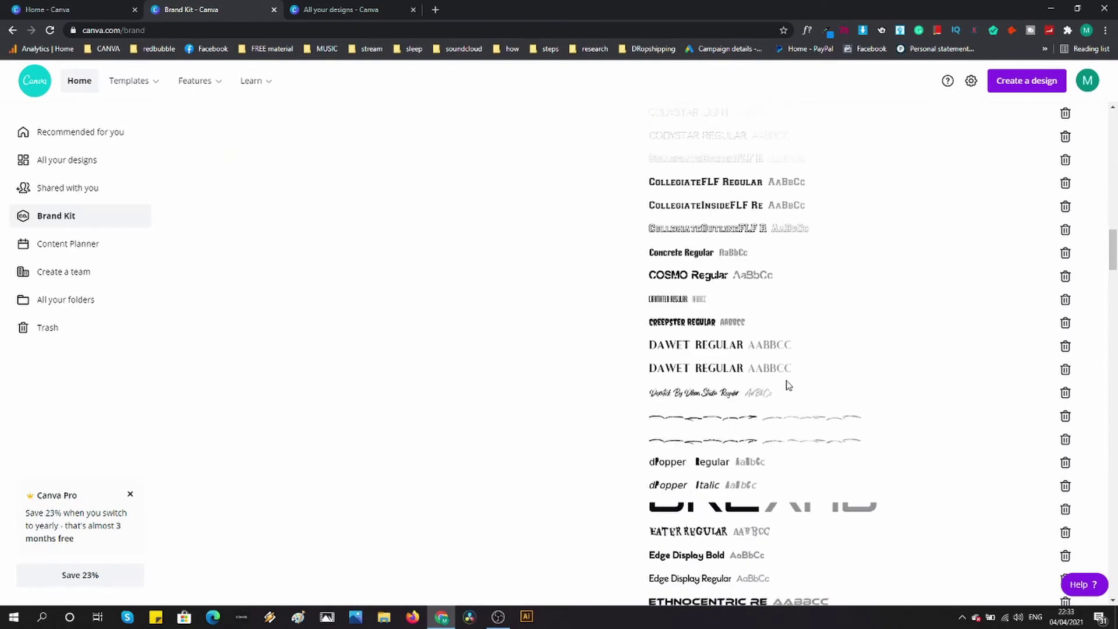
Look through the rest of the Brand Kit's uploaded fonts and return to the brand logos and colors.
scroll(788, 378, down, 14)
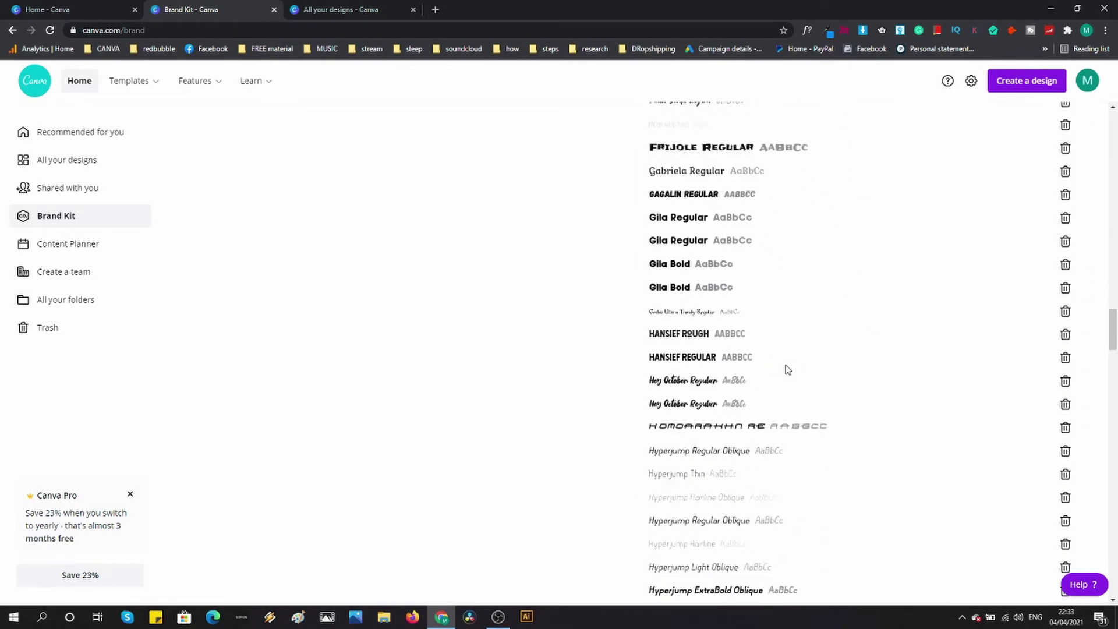
scroll(786, 370, down, 12)
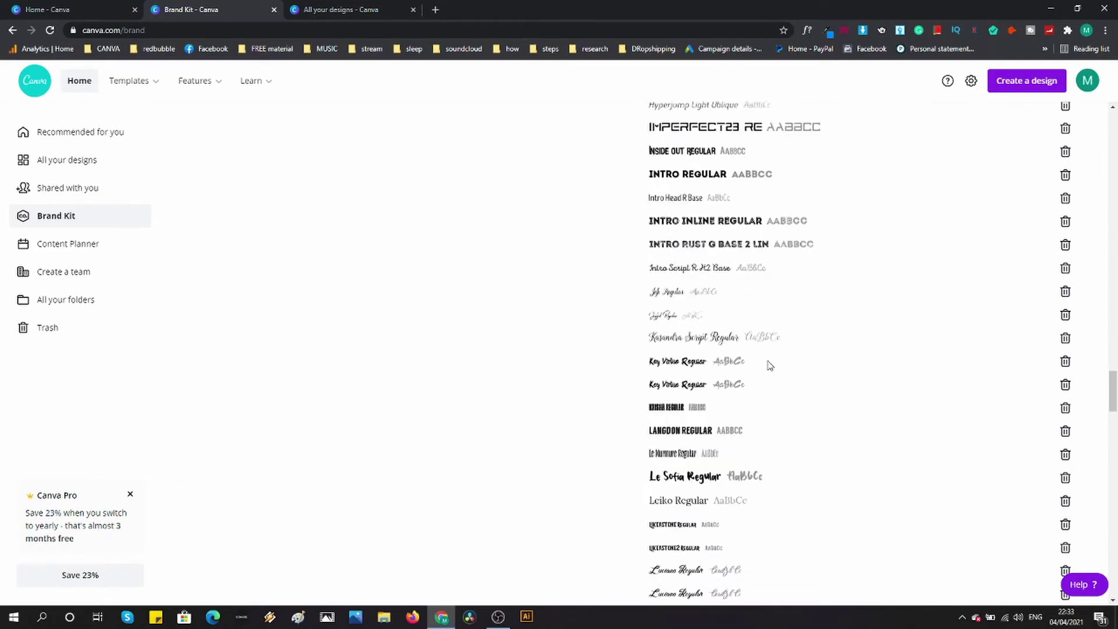
scroll(770, 365, down, 8)
scroll(774, 363, down, 15)
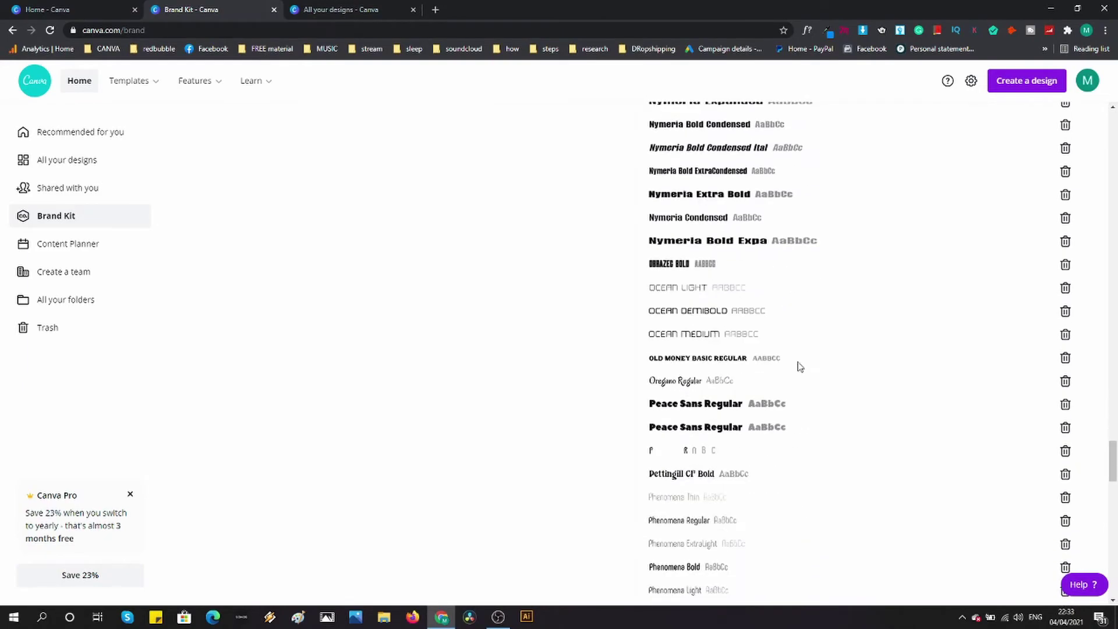
scroll(781, 361, up, 20)
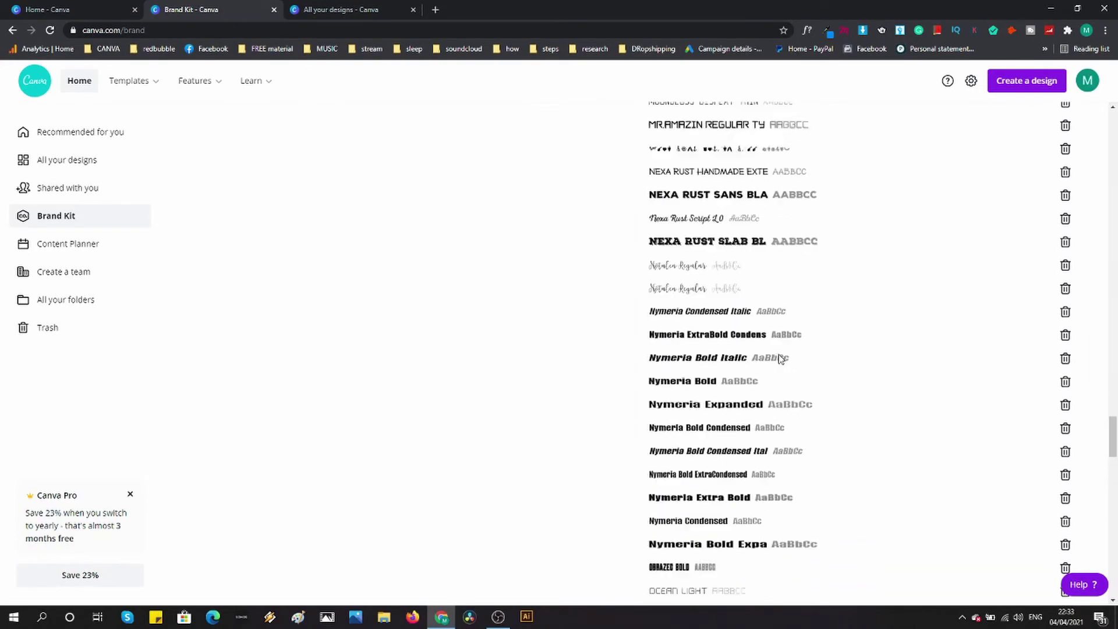
scroll(769, 352, up, 20)
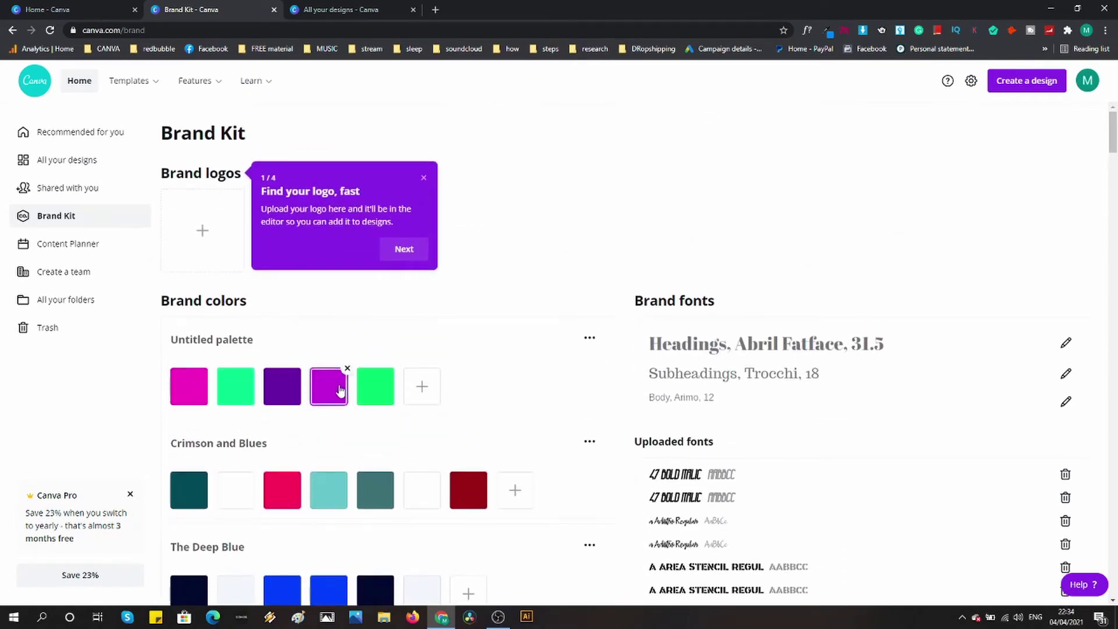
View the Content Planner calendar for April 2021 and the team creation page with its invitations and member roles.
click(67, 247)
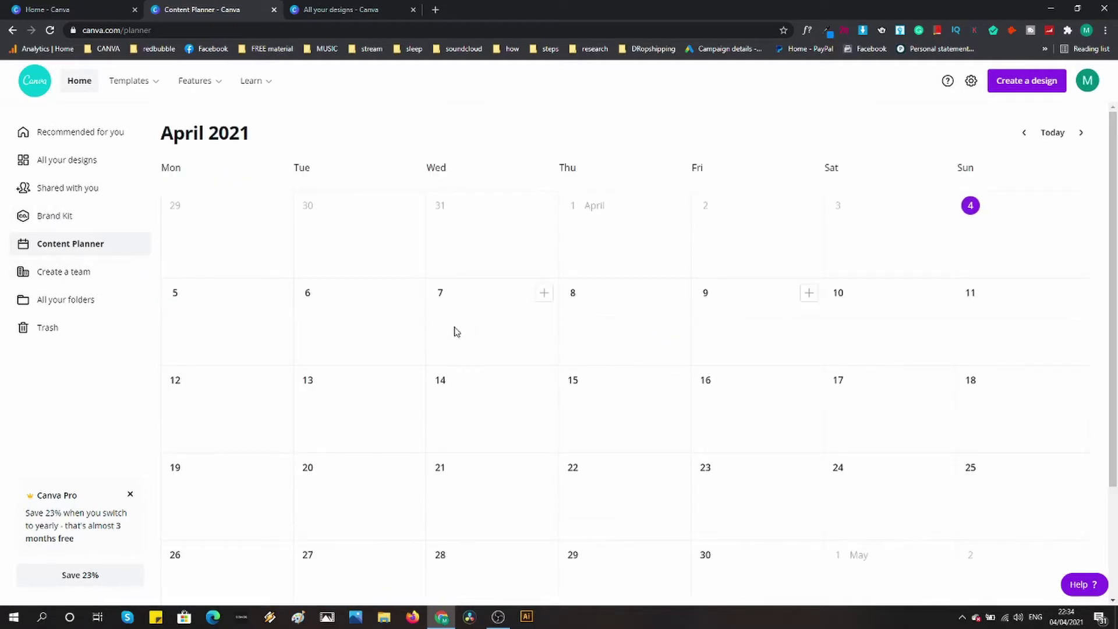
scroll(666, 336, down, 3)
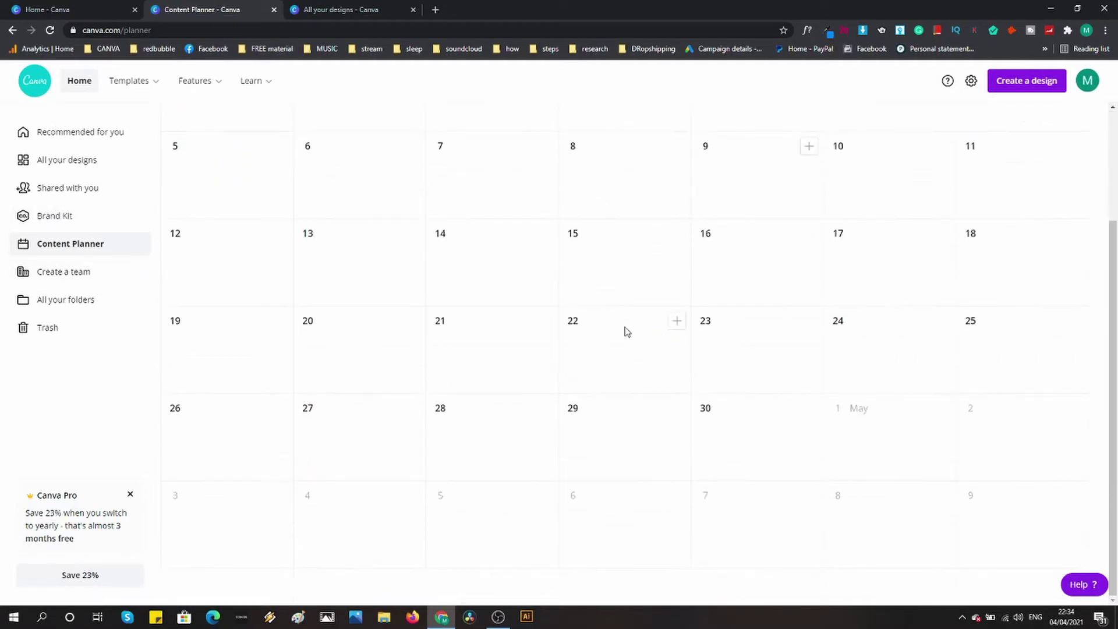
scroll(626, 332, up, 3)
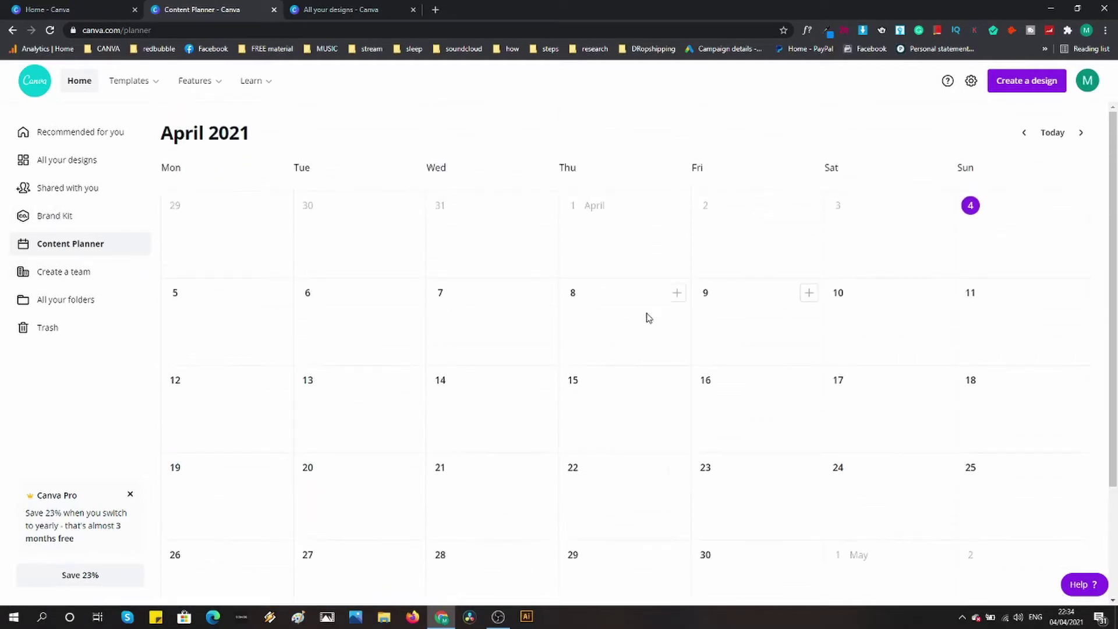
click(76, 280)
scroll(484, 284, down, 4)
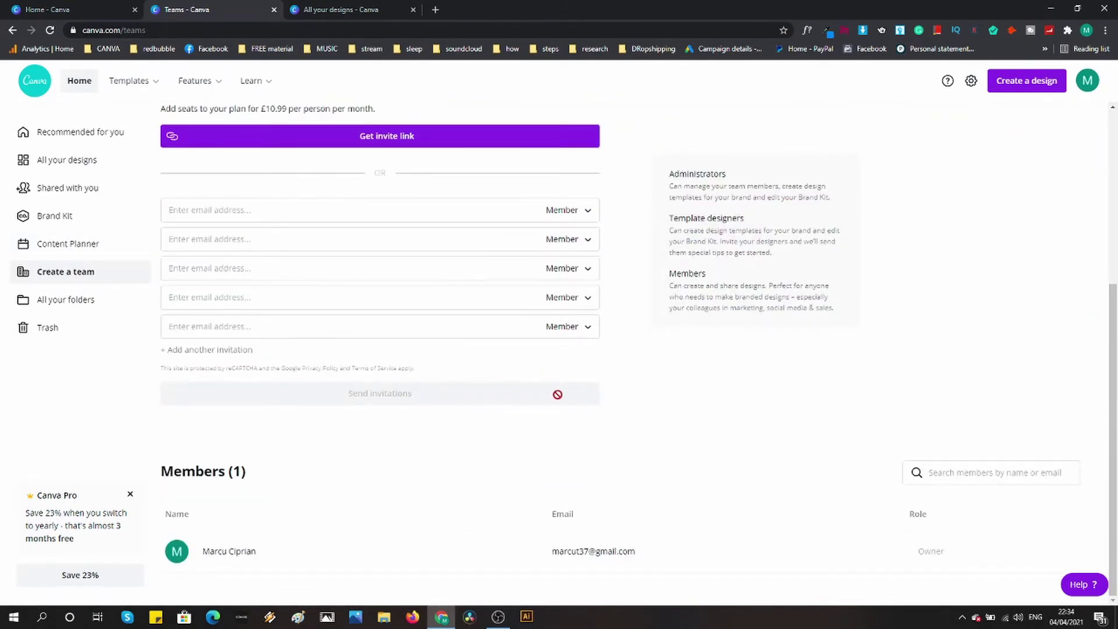
View the overview of all account folders and look through the deleted designs in the trash.
click(75, 302)
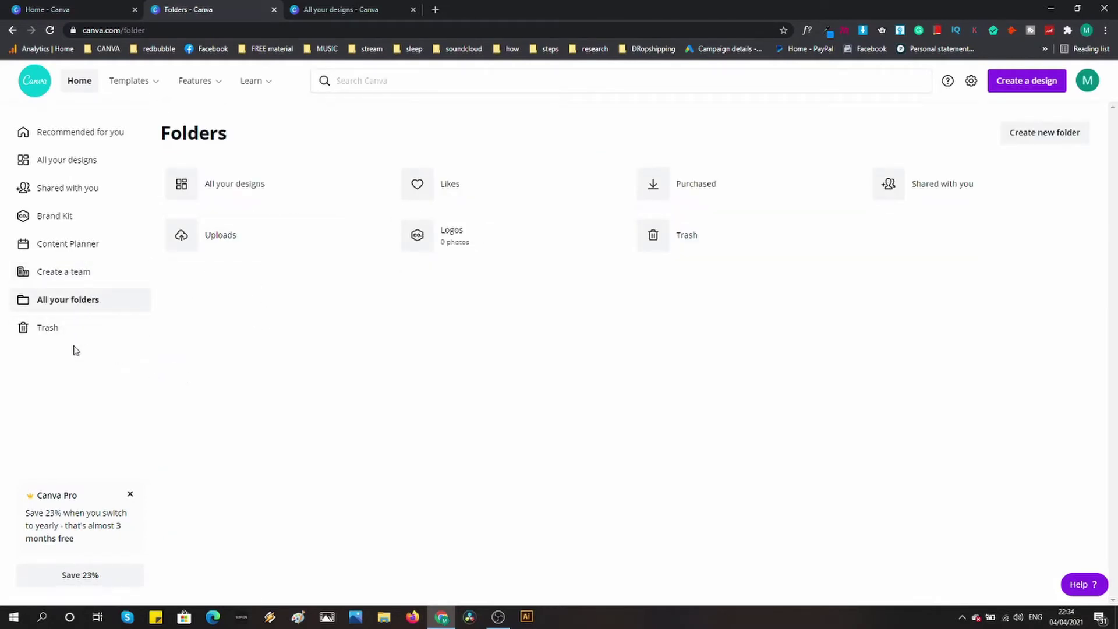
click(56, 330)
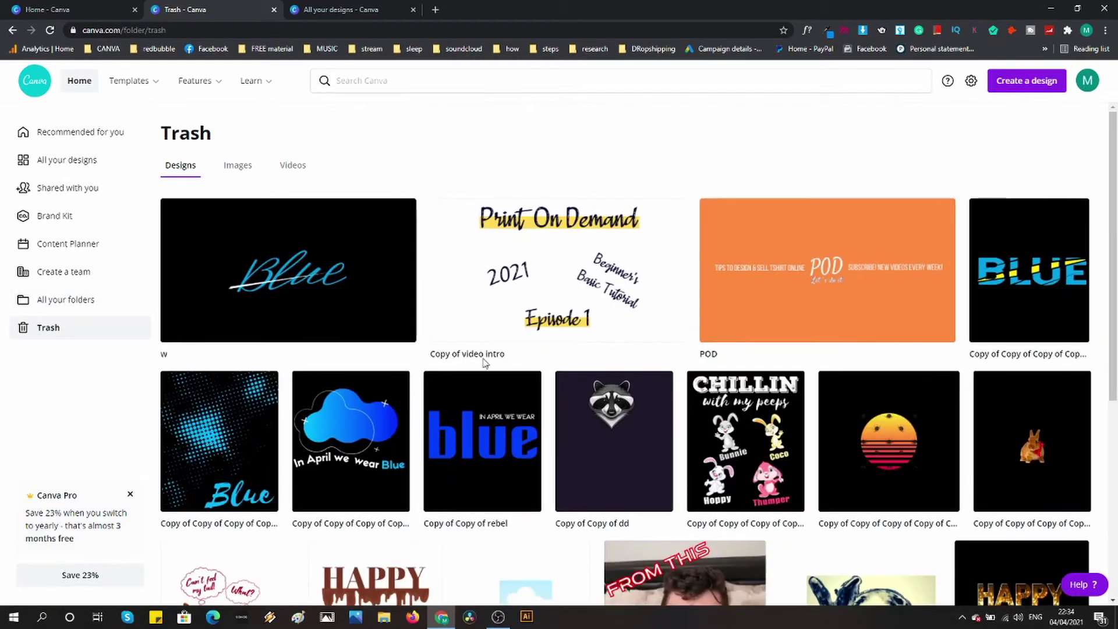
scroll(475, 352, down, 15)
scroll(481, 351, down, 1)
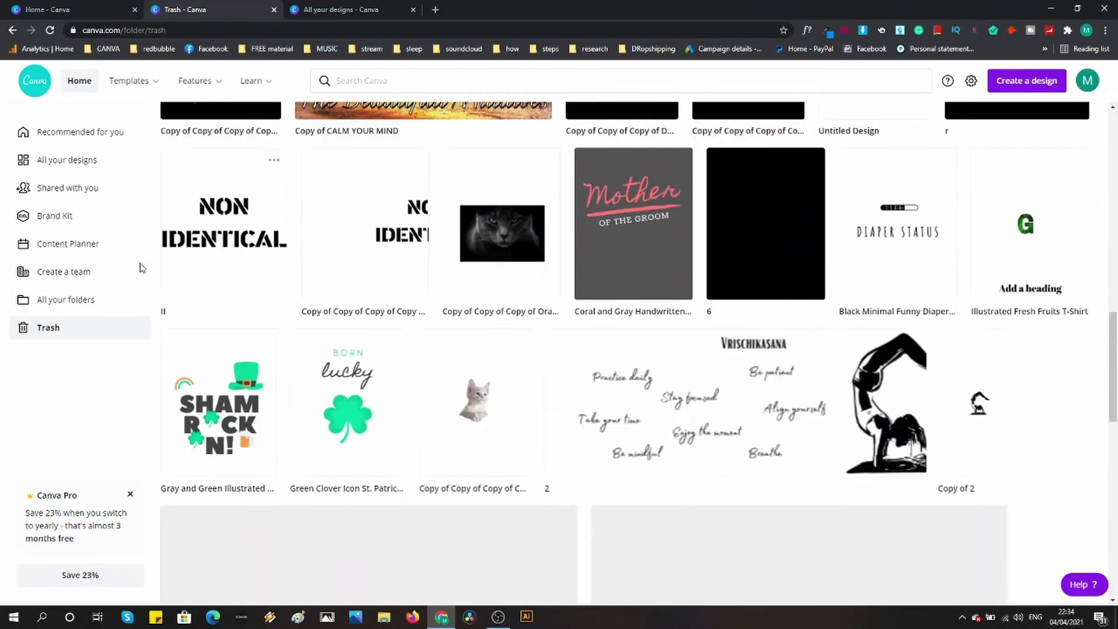
Return to the recommended home page, browse the suggested design types for a new design, and create a blank T-Shirt design.
click(71, 139)
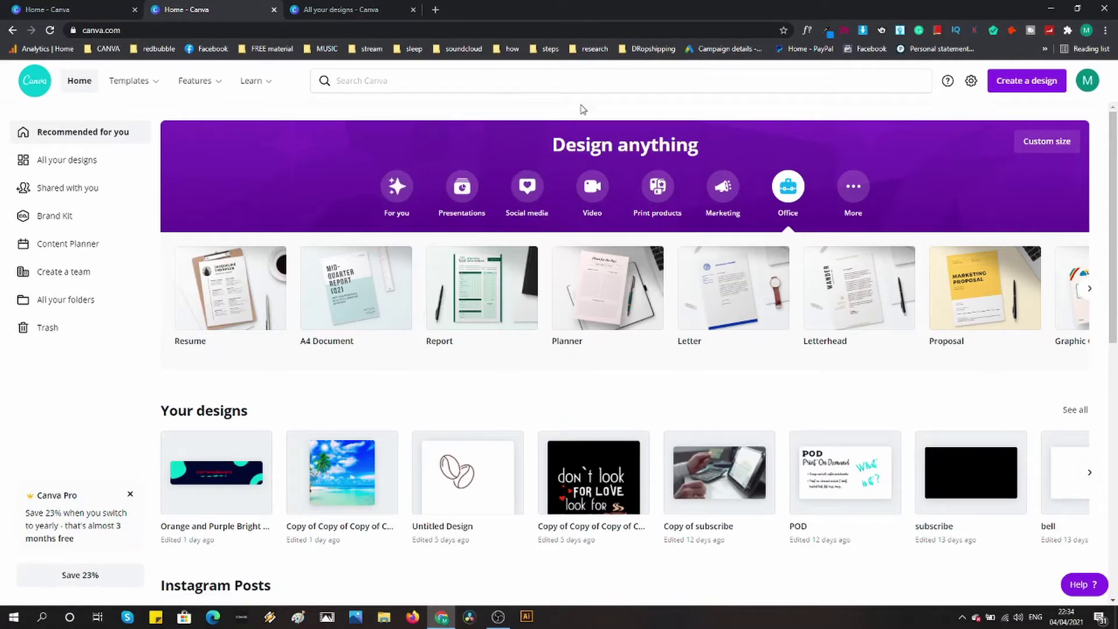
click(1026, 87)
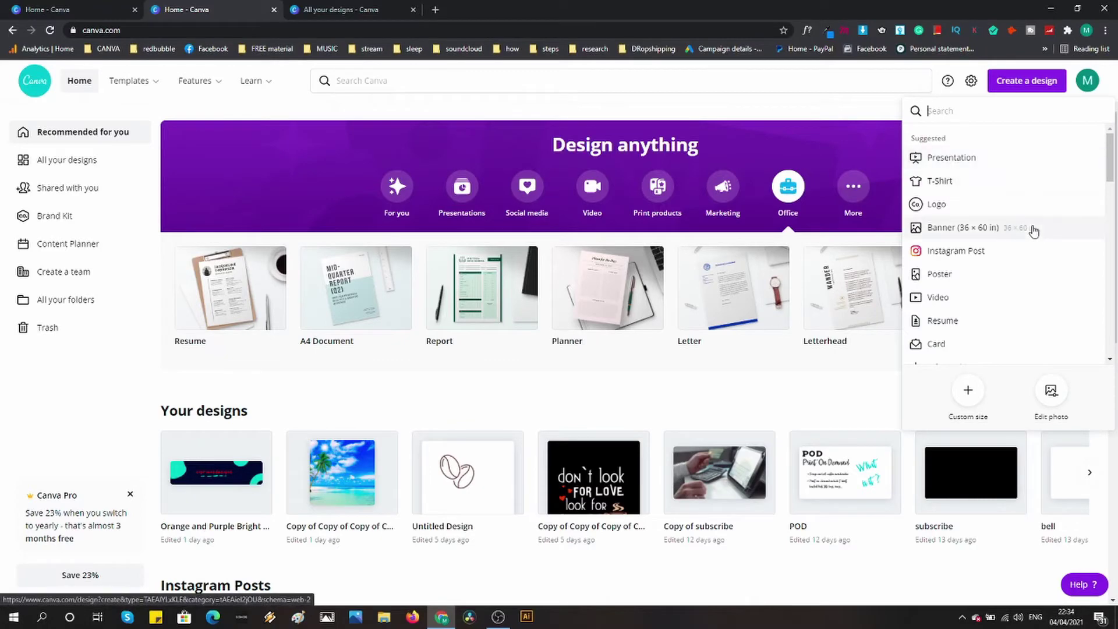
scroll(996, 192, down, 4)
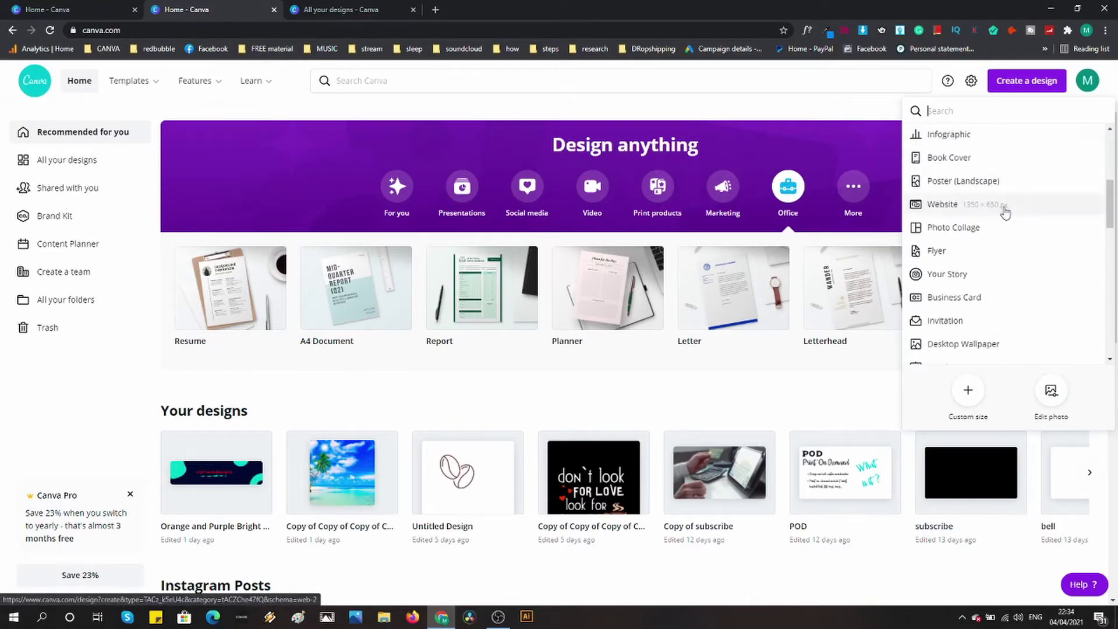
scroll(1007, 224, down, 3)
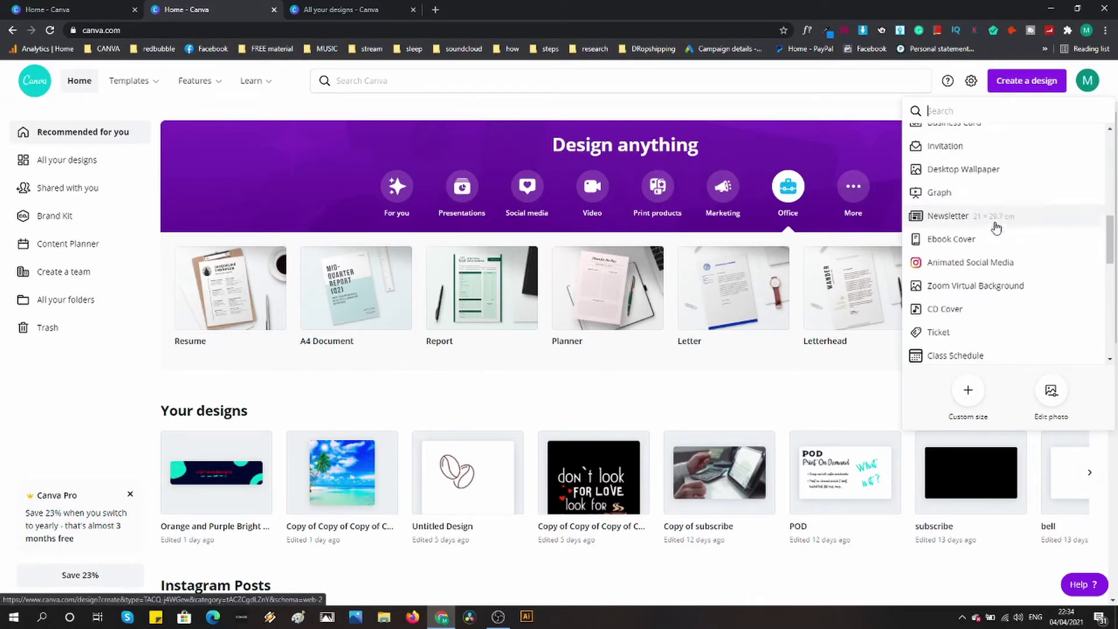
scroll(996, 227, down, 8)
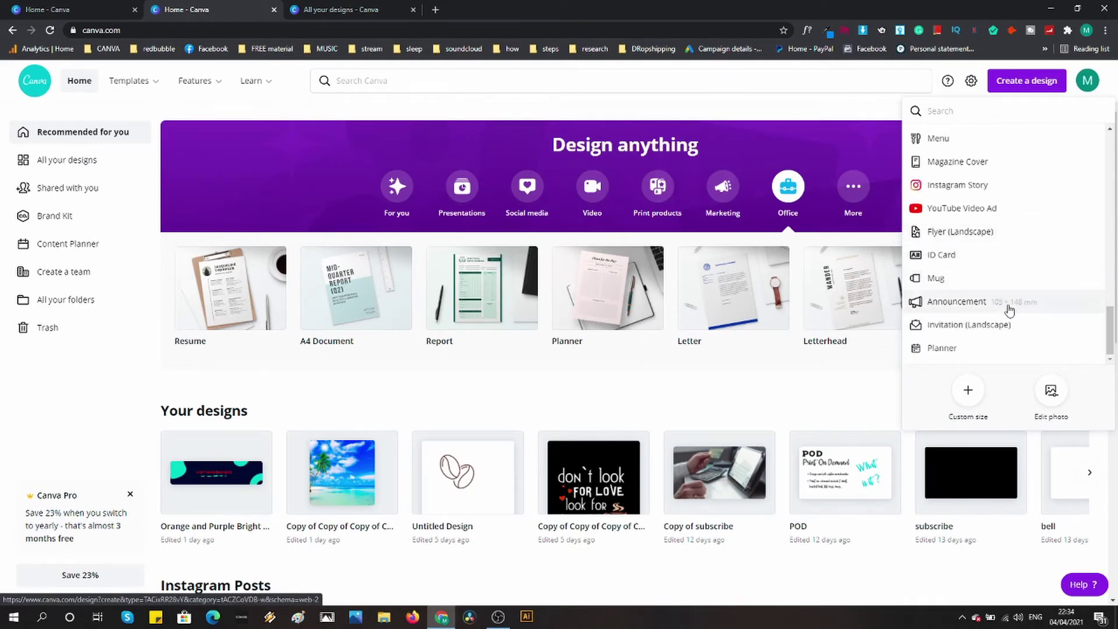
scroll(1010, 308, up, 3)
scroll(1012, 308, up, 10)
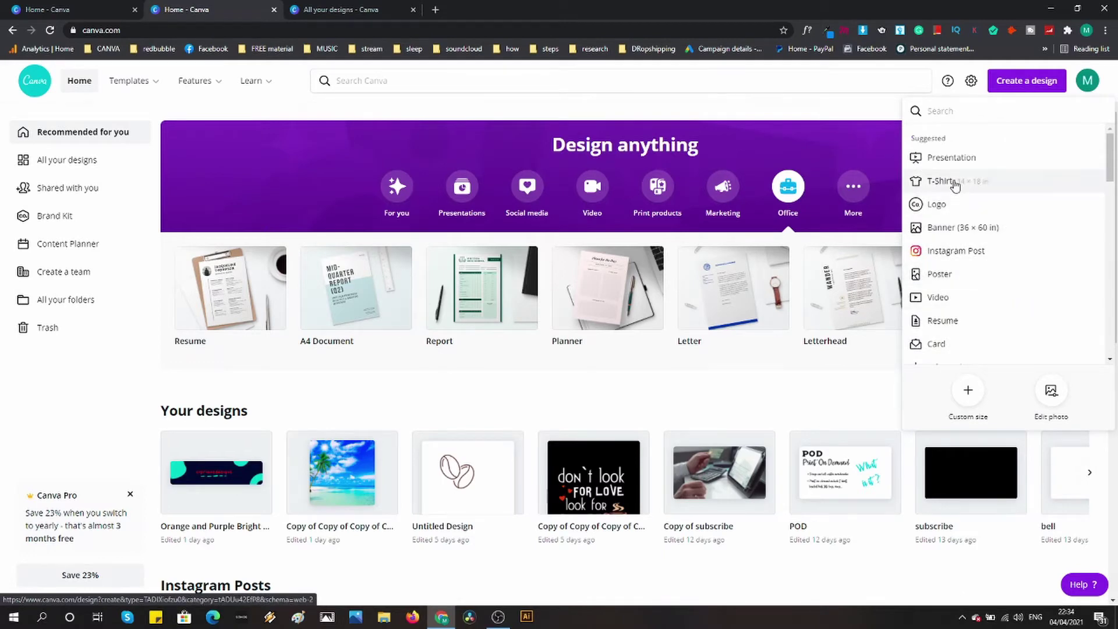
click(948, 184)
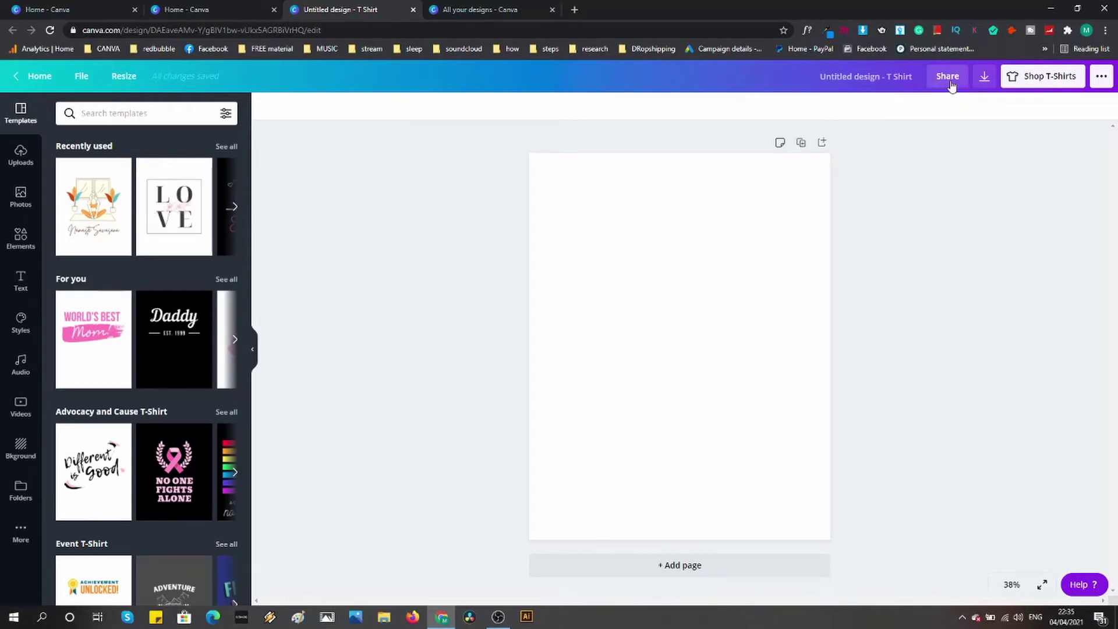
Rename the untitled T-shirt design as "tutorial".
click(856, 80)
key(BackSpace)
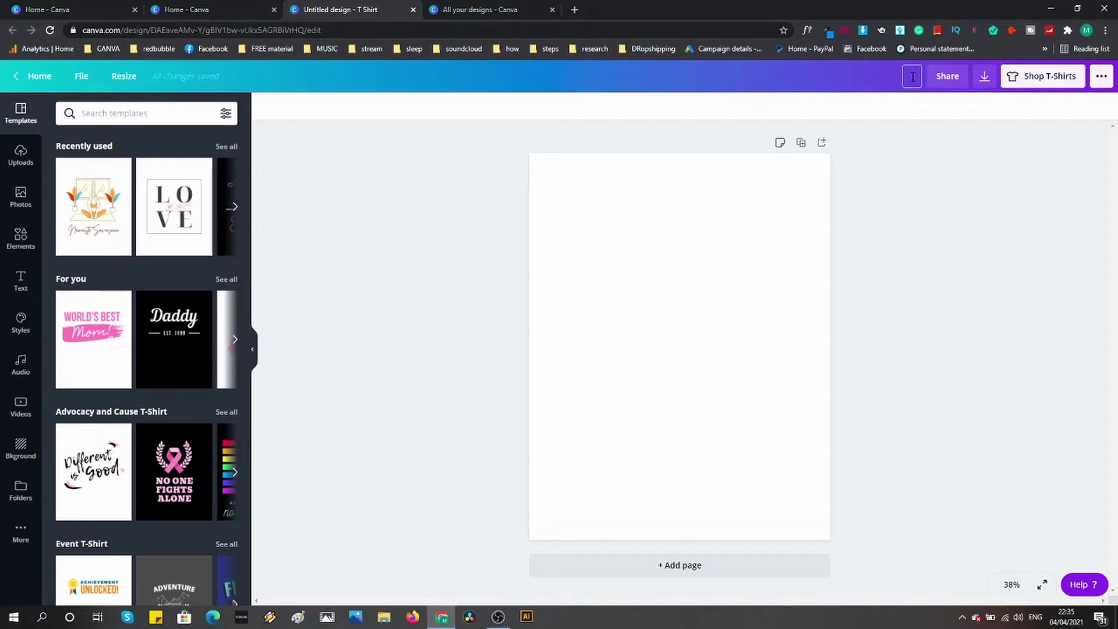
text(tutorial)
click(958, 167)
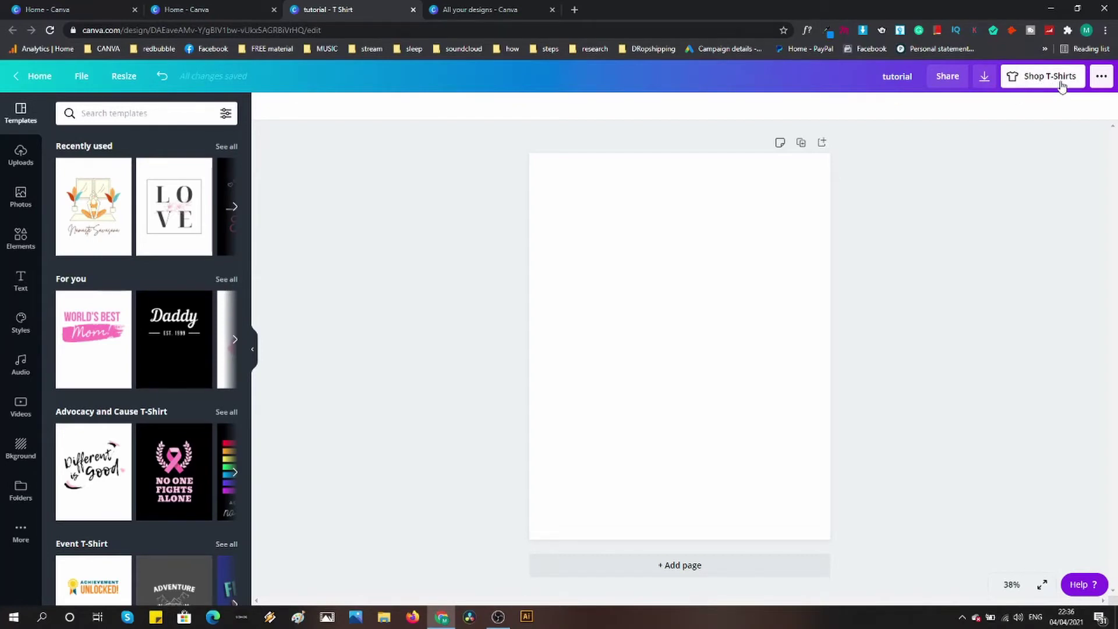
Examine the design's publishing options for downloading, sharing, printing and connected apps, and close them.
click(1097, 80)
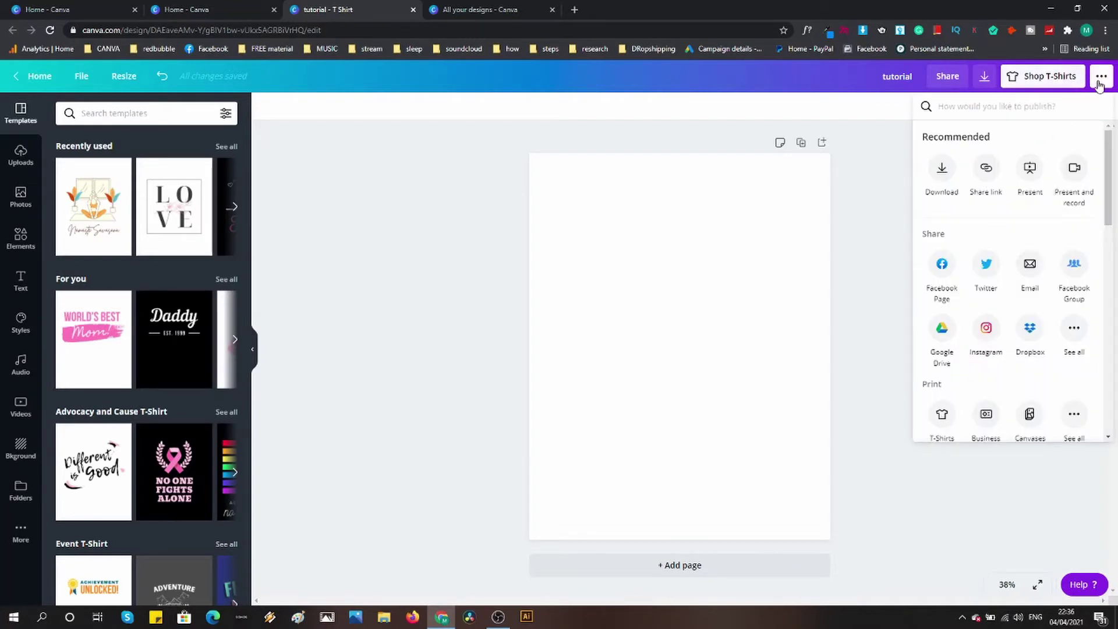
scroll(1008, 249, down, 10)
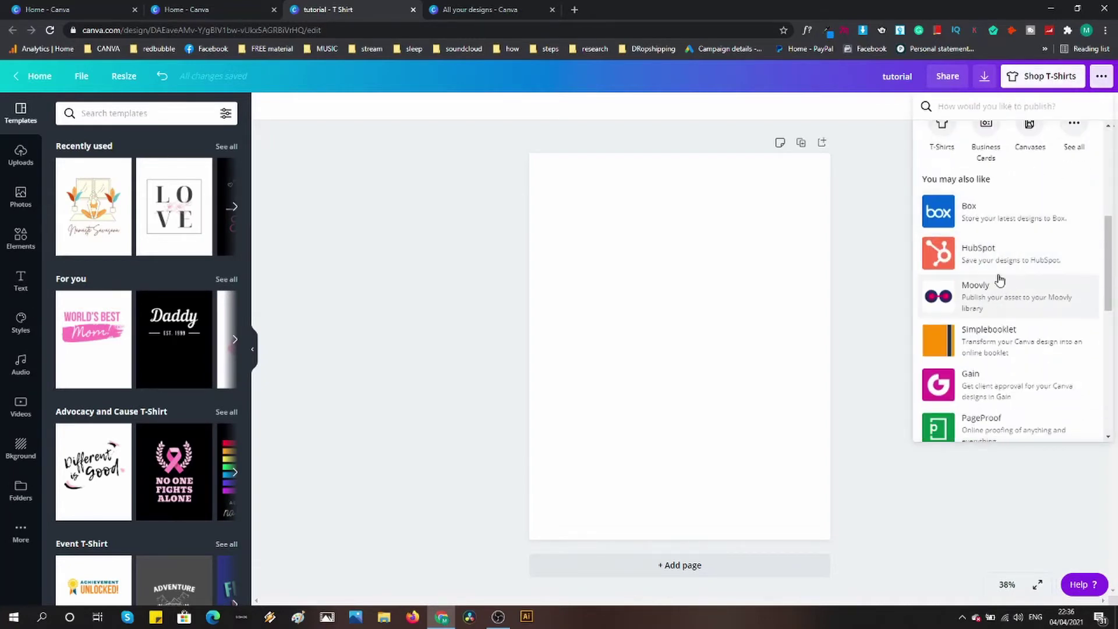
scroll(1004, 259, up, 10)
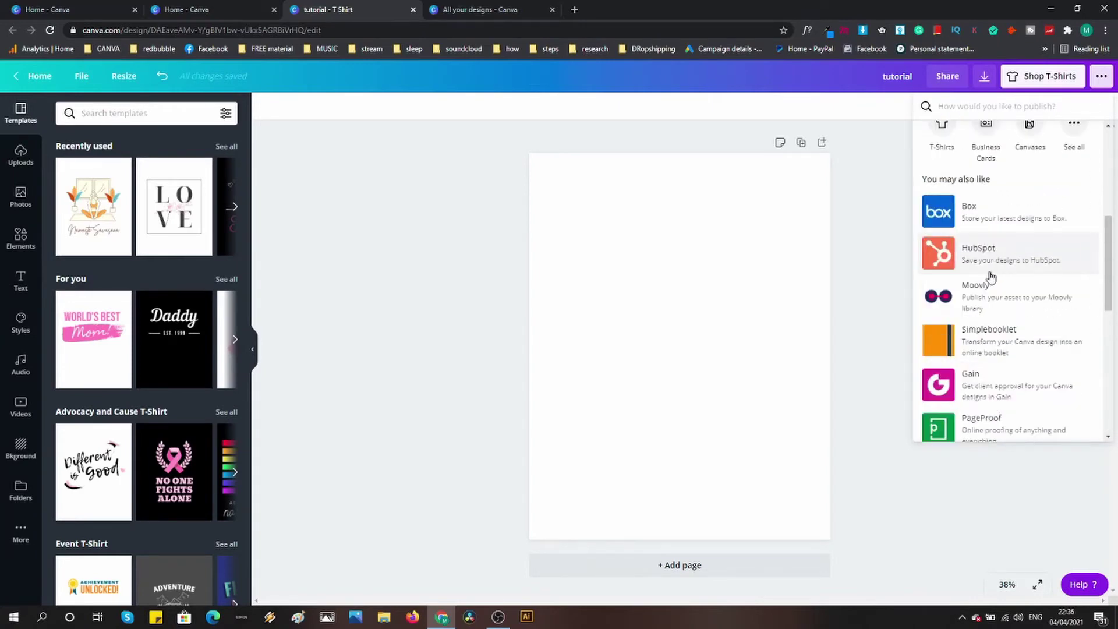
scroll(1028, 277, down, 1)
scroll(1020, 276, up, 1)
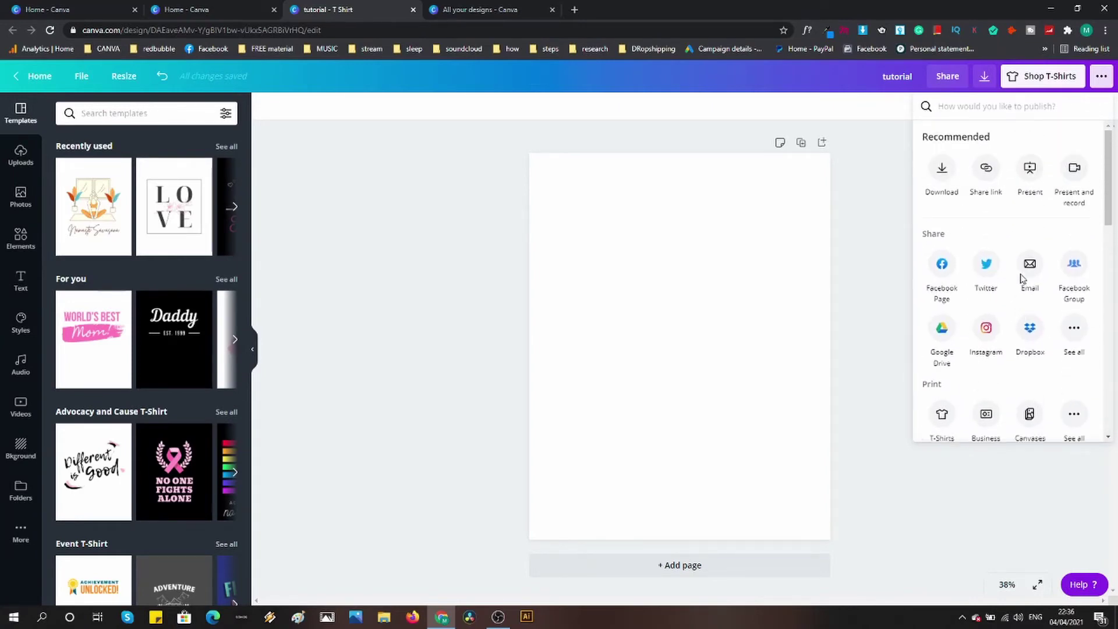
click(881, 233)
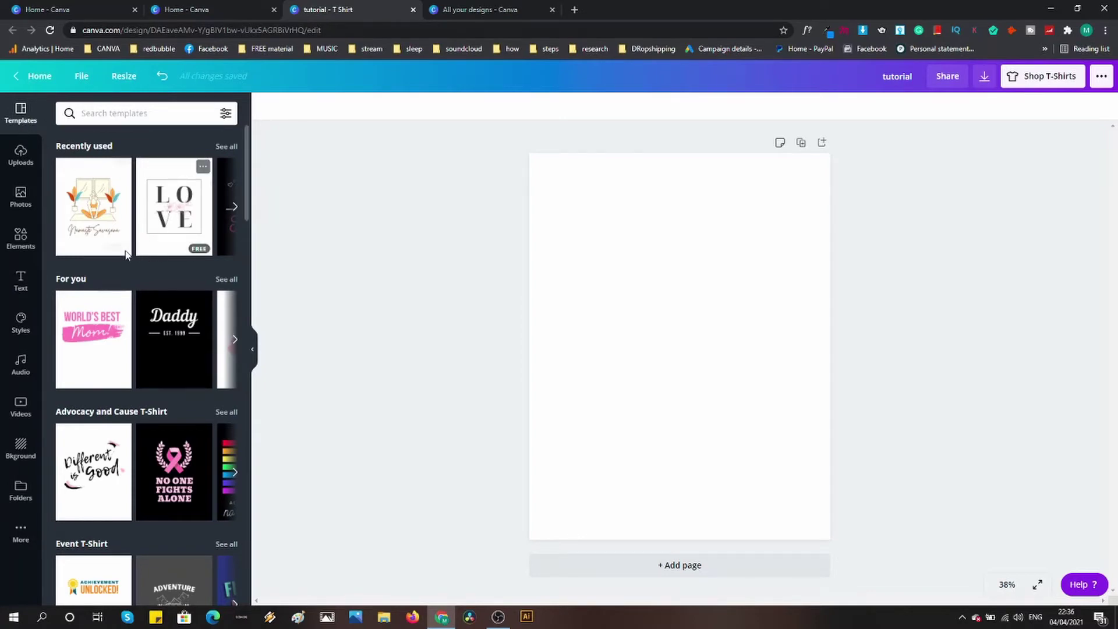
Browse the T-shirt template categories from the recently used ones down to the holiday-themed ones.
scroll(154, 262, down, 5)
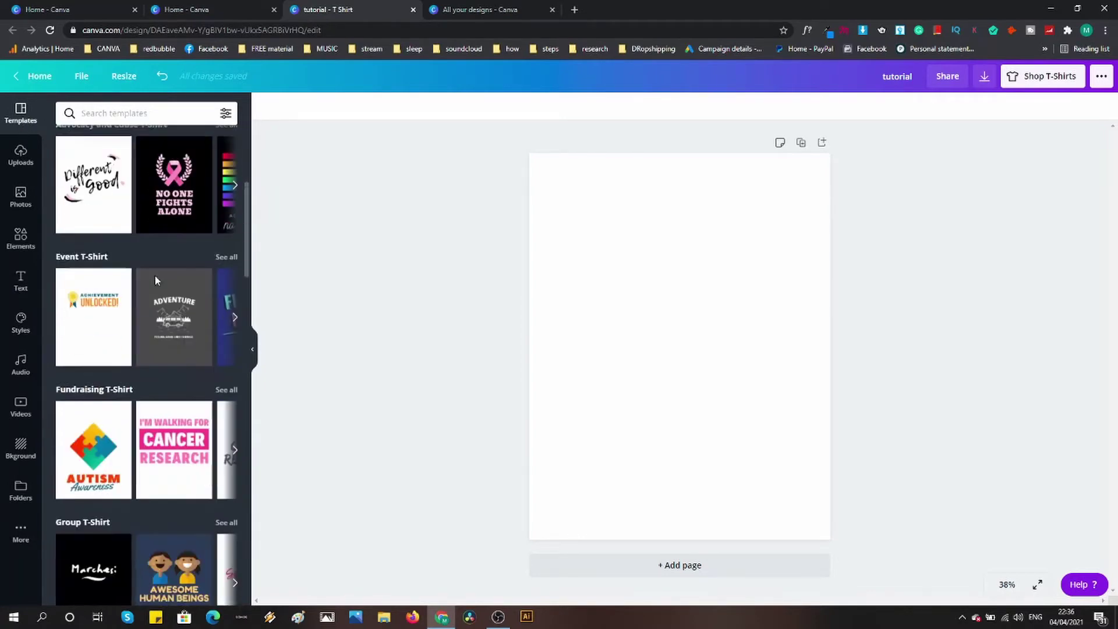
scroll(117, 256, down, 4)
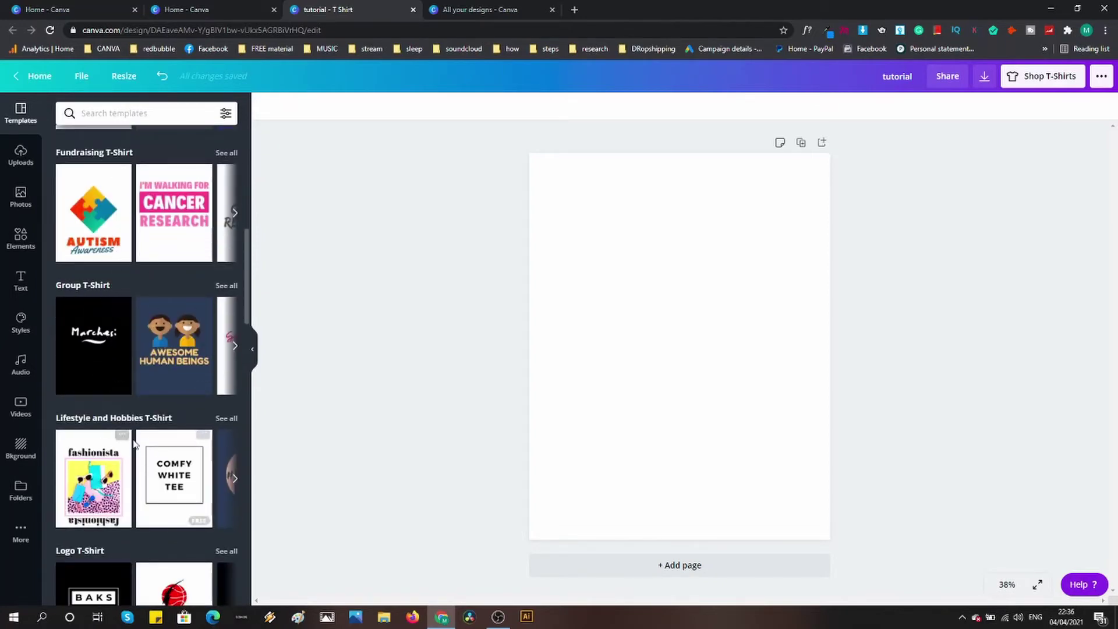
scroll(141, 429, down, 4)
scroll(133, 401, down, 4)
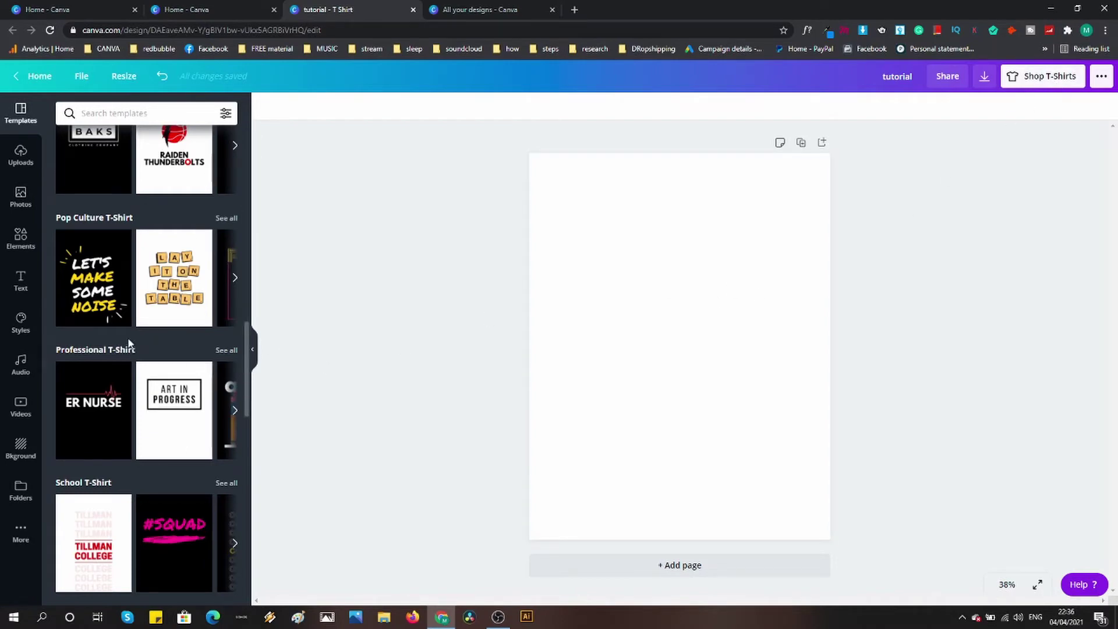
scroll(150, 337, down, 13)
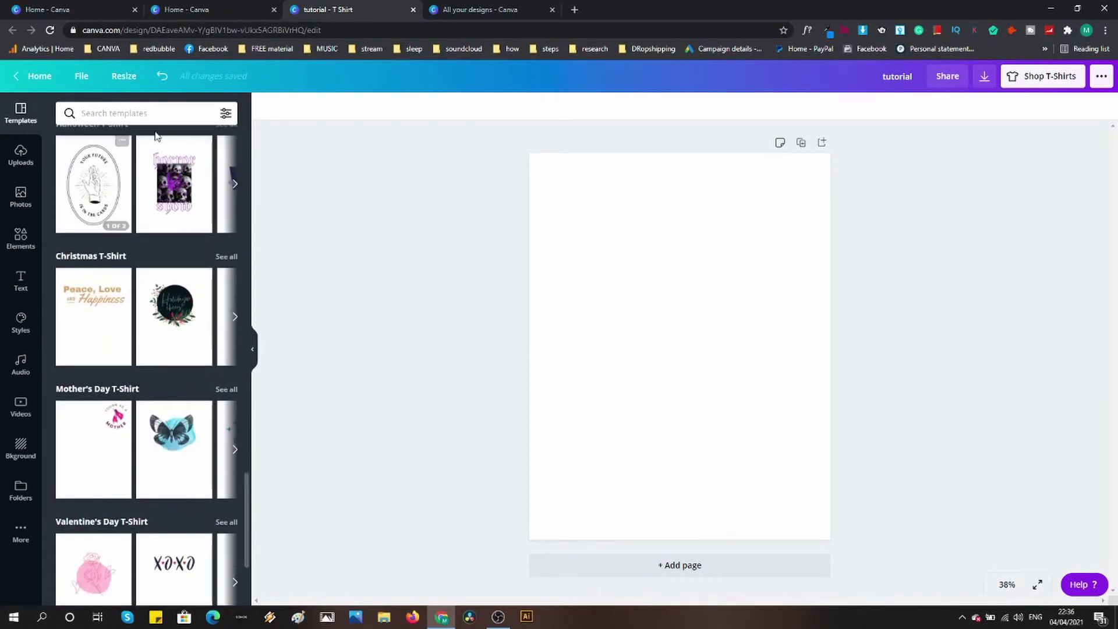
Check the template search's color and language filters and its recent searches without applying any.
click(224, 114)
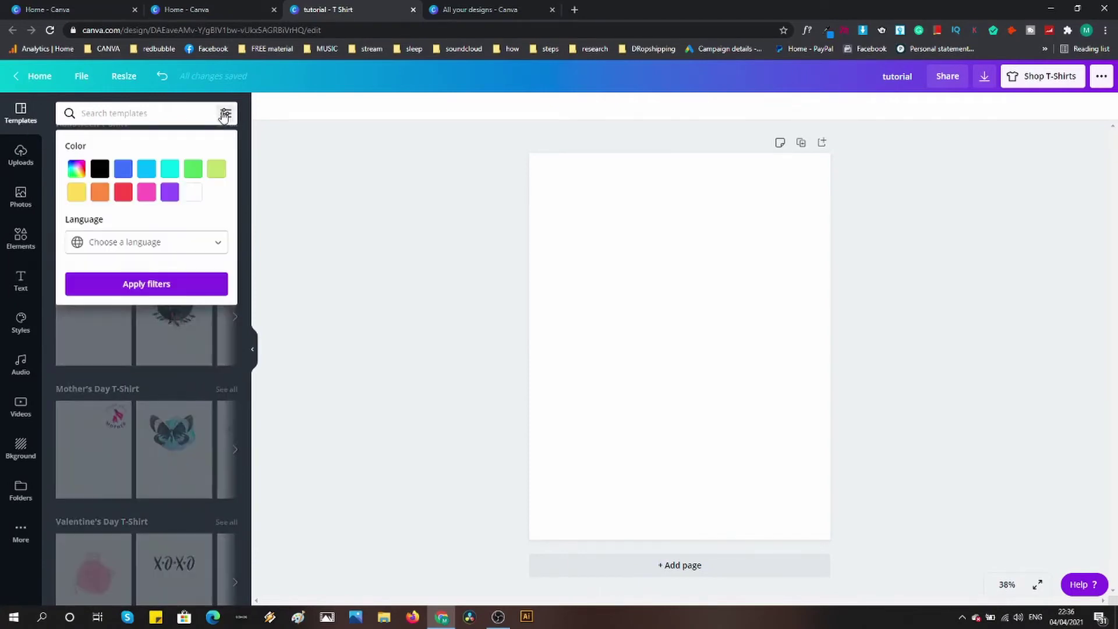
click(183, 115)
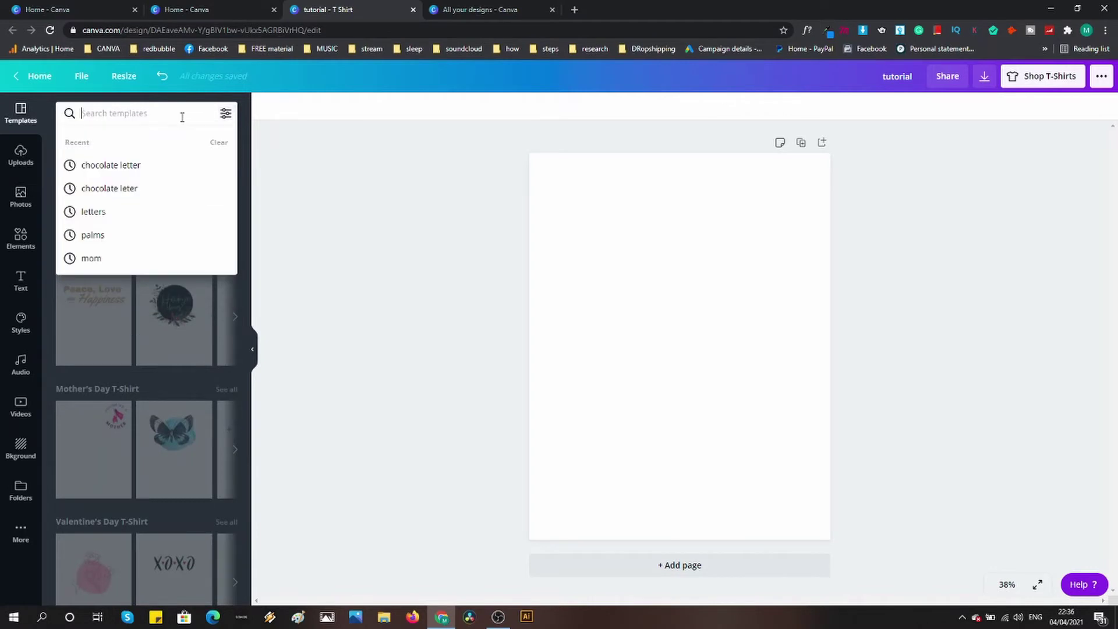
click(315, 211)
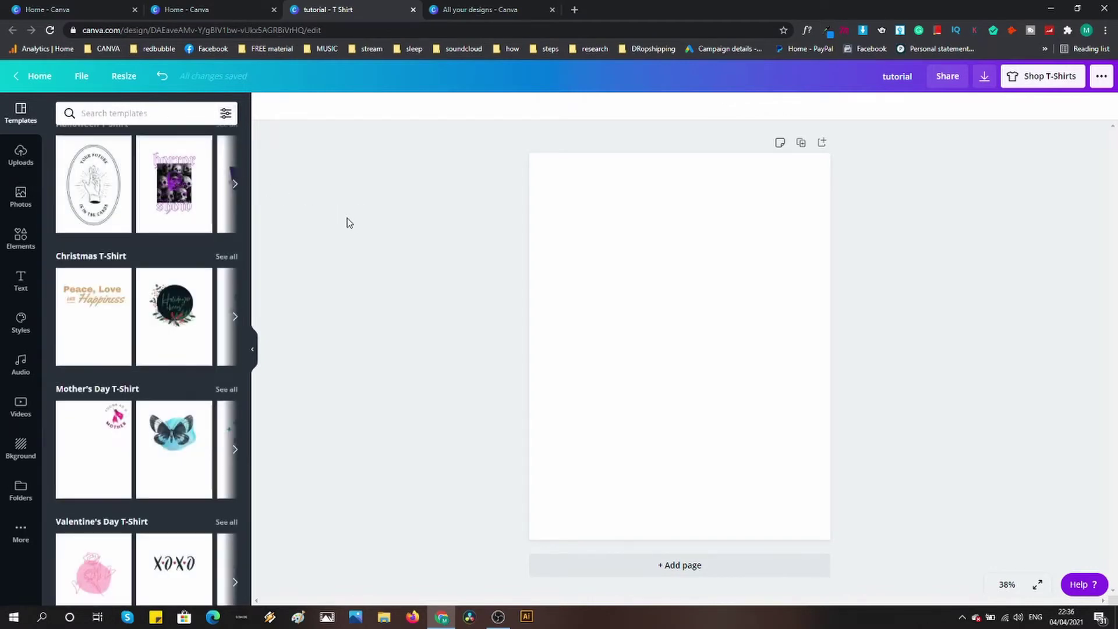
Open the account's uploaded media and look through the uploaded images.
click(18, 163)
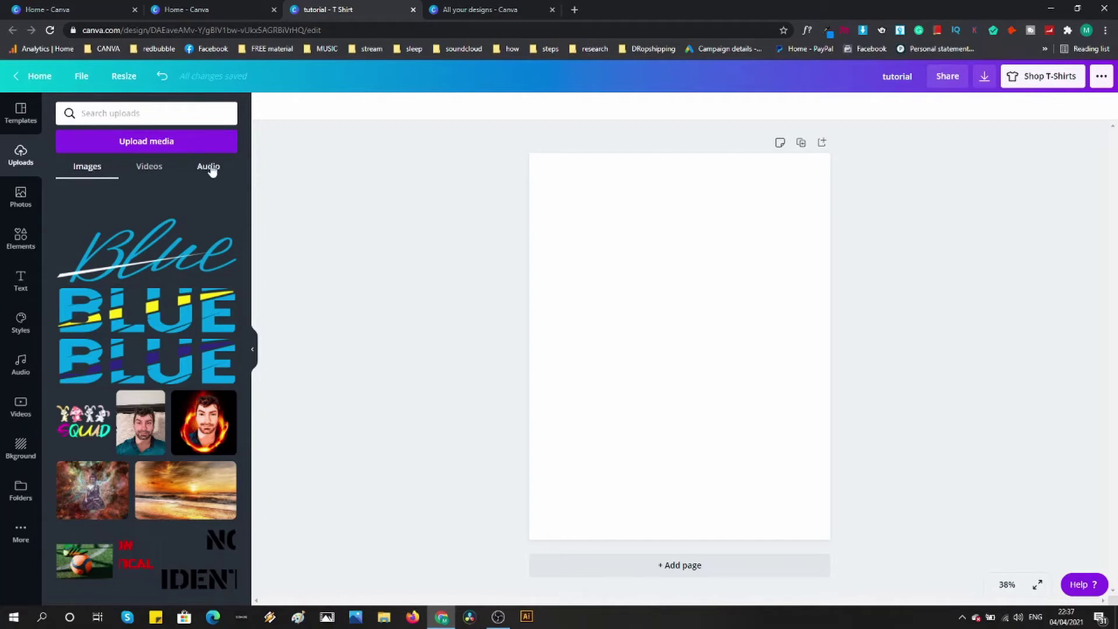
scroll(148, 294, down, 10)
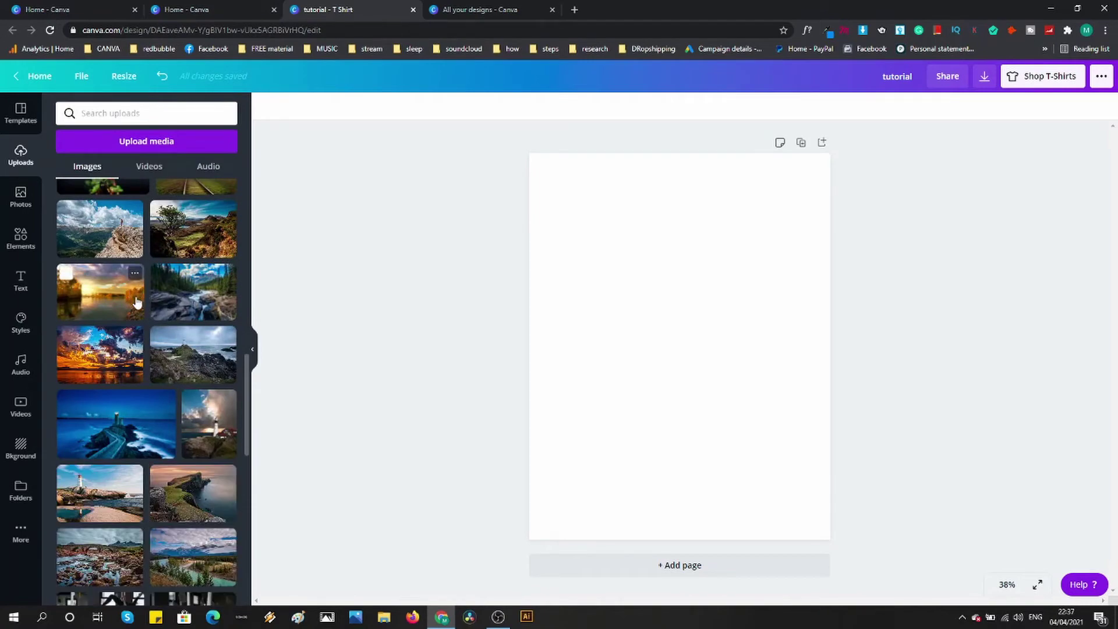
Review the uploaded images and check which sources media can be uploaded from, returning to the uploads without adding a file.
scroll(140, 299, up, 5)
scroll(140, 306, down, 6)
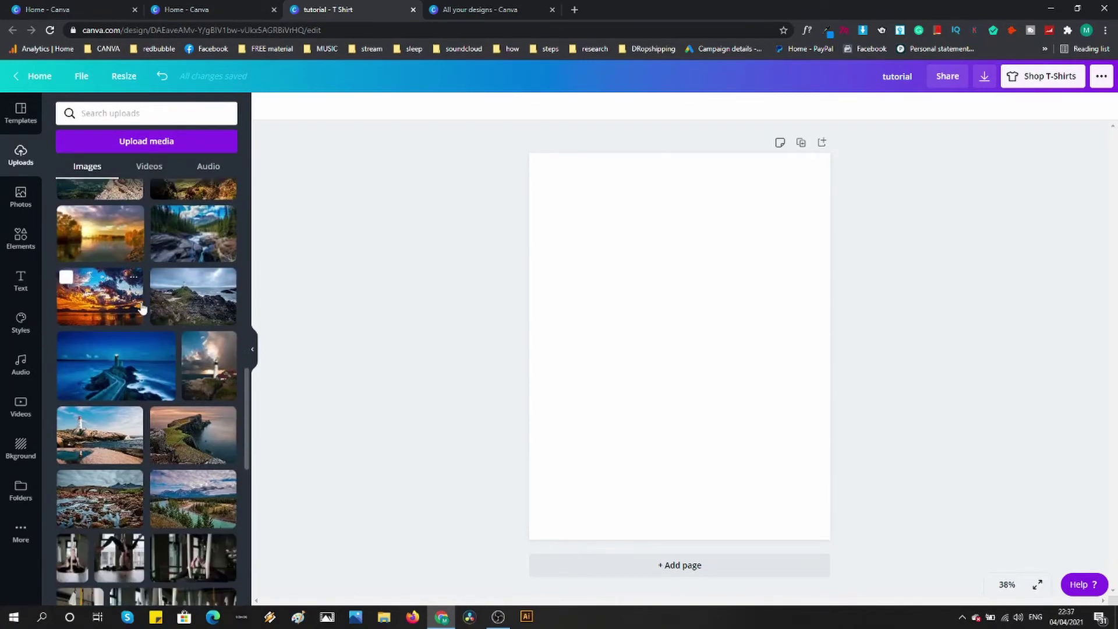
scroll(134, 313, up, 15)
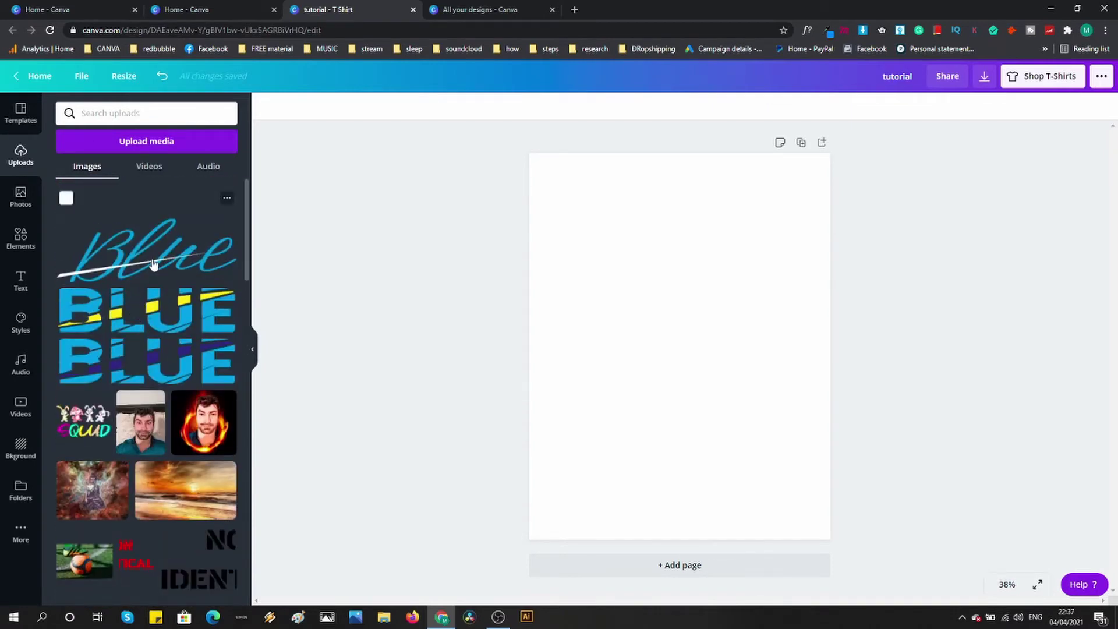
scroll(154, 259, down, 4)
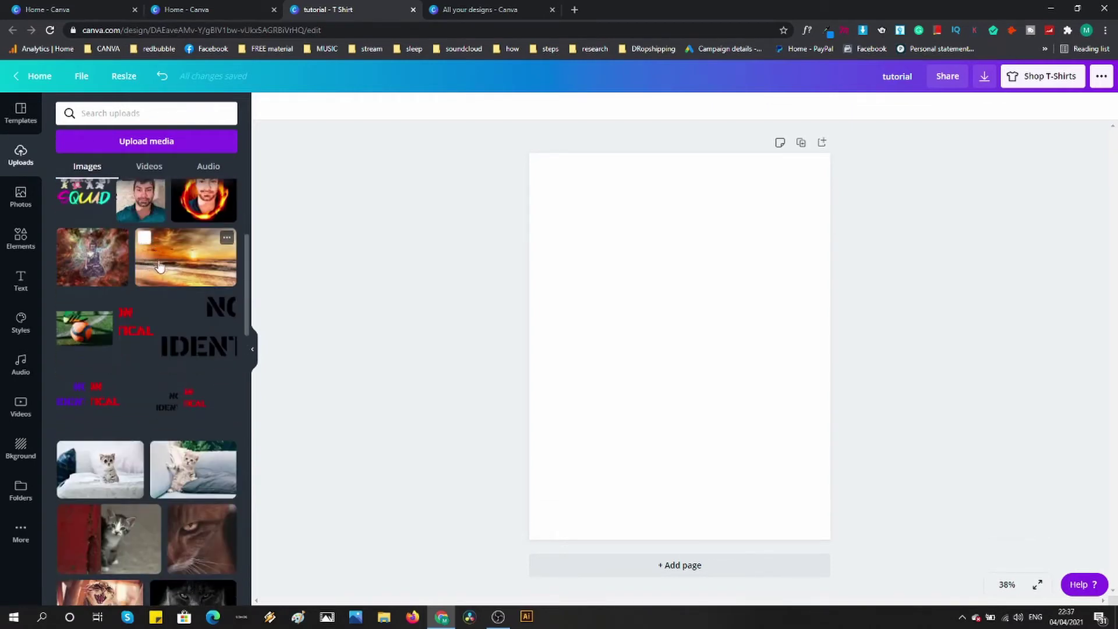
scroll(198, 266, down, 5)
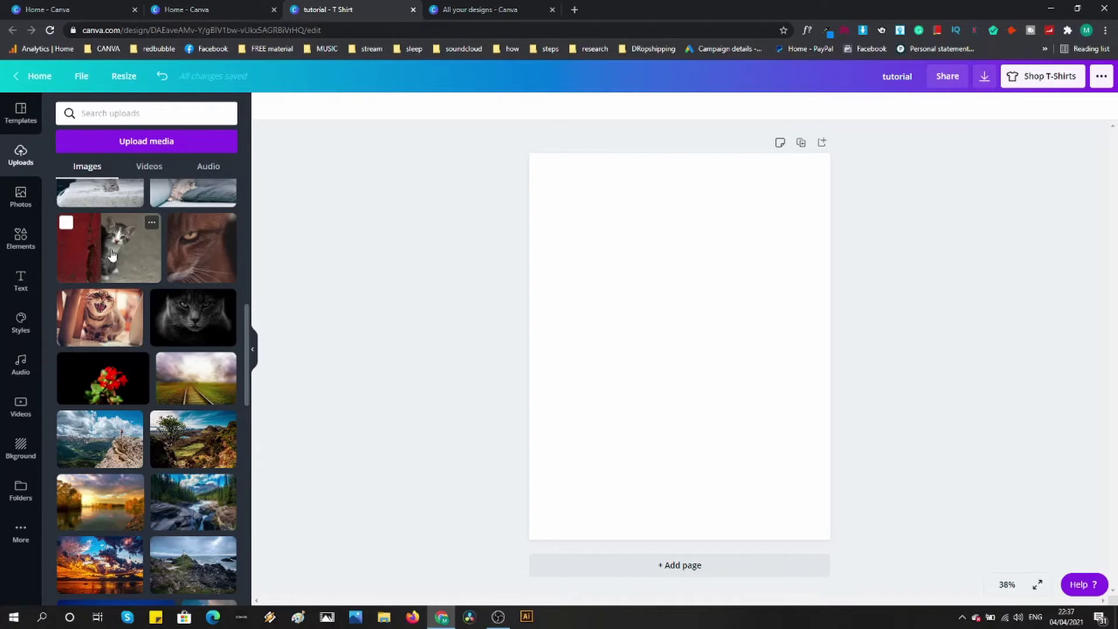
click(133, 143)
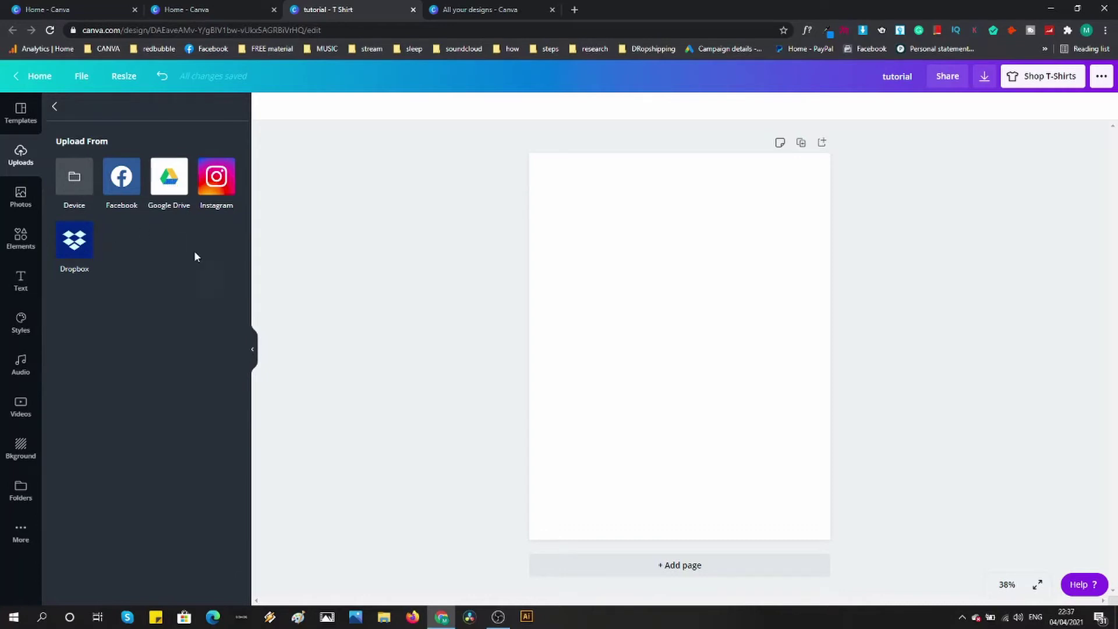
click(55, 108)
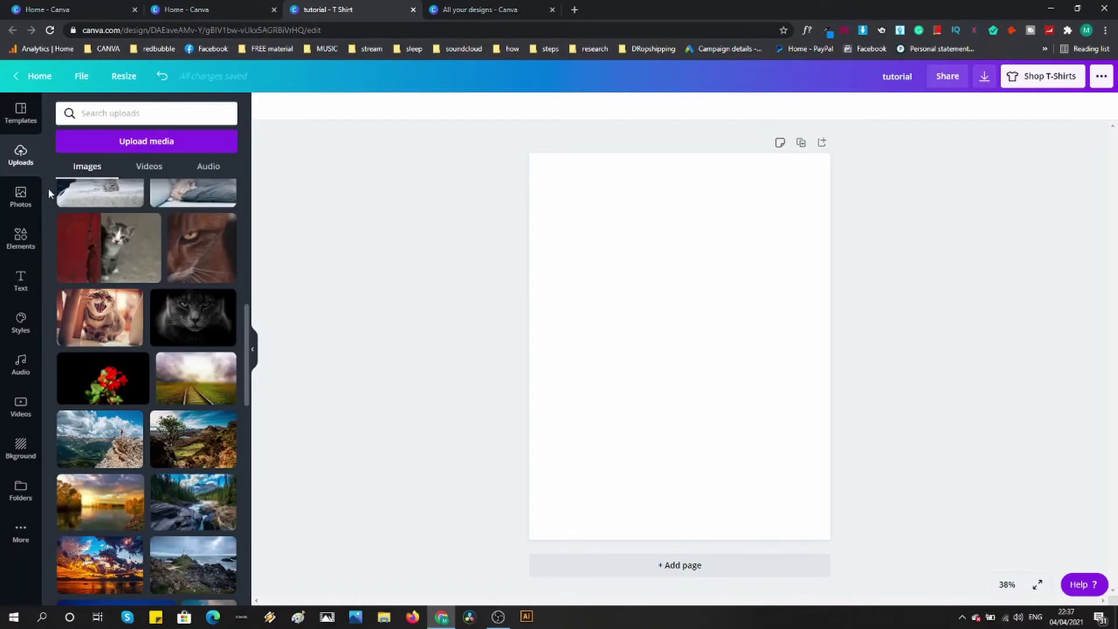
Open the stock photo library and browse its trending photos.
click(21, 197)
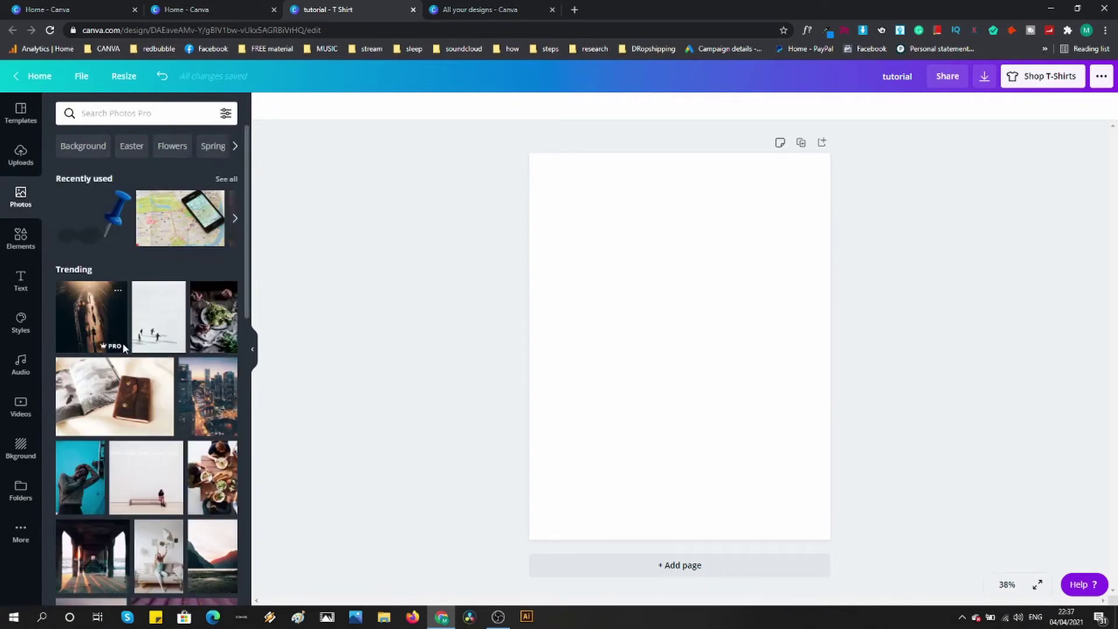
scroll(124, 344, down, 15)
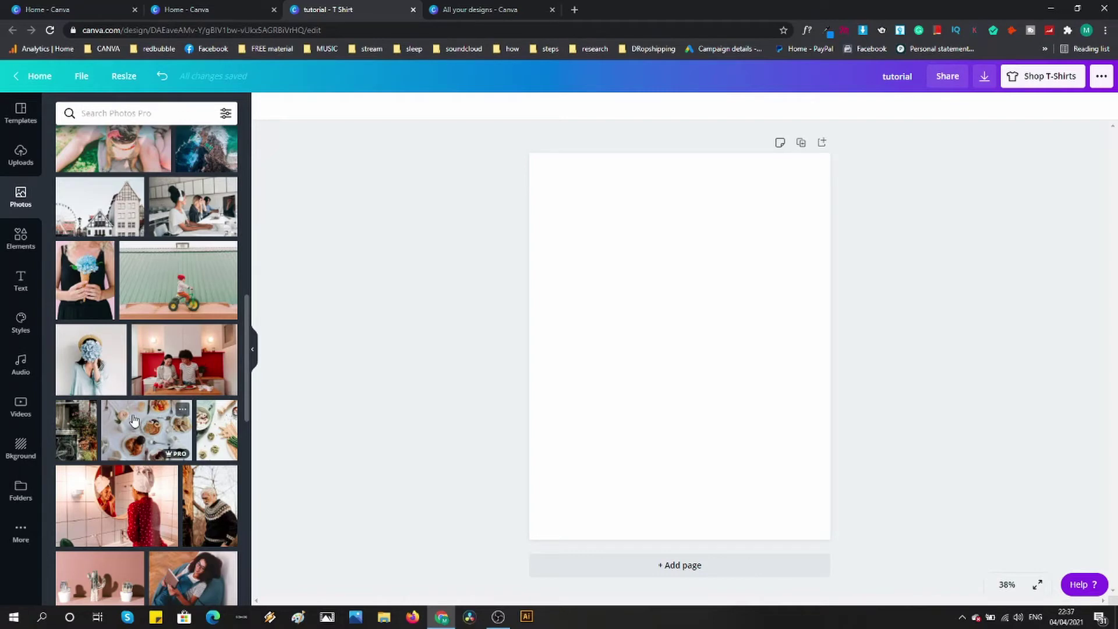
scroll(133, 419, down, 5)
scroll(145, 404, up, 7)
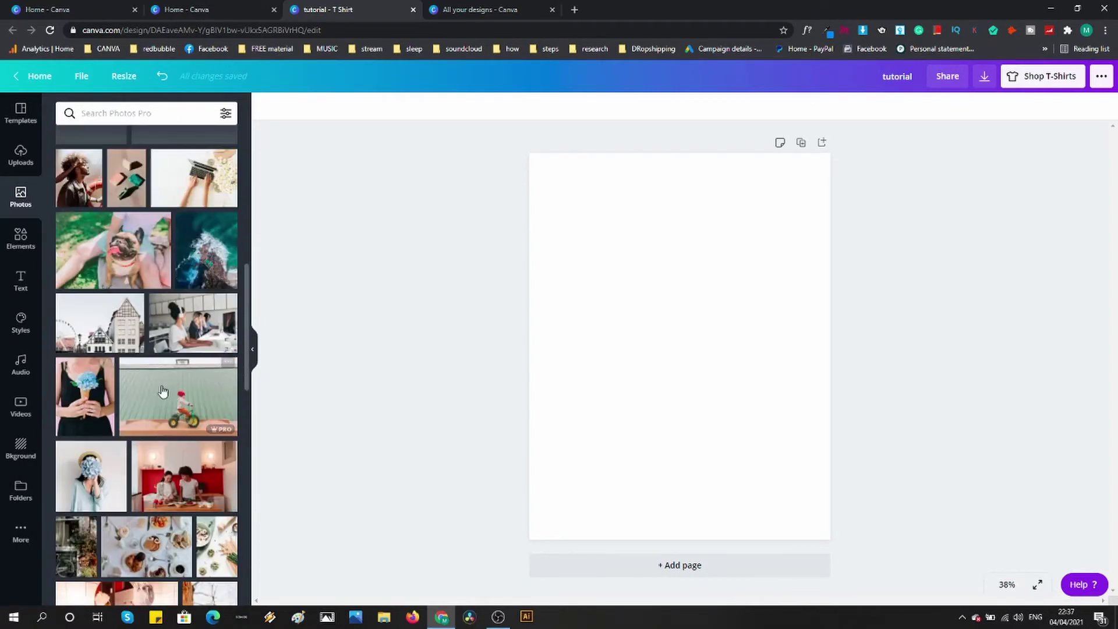
scroll(135, 260, up, 2)
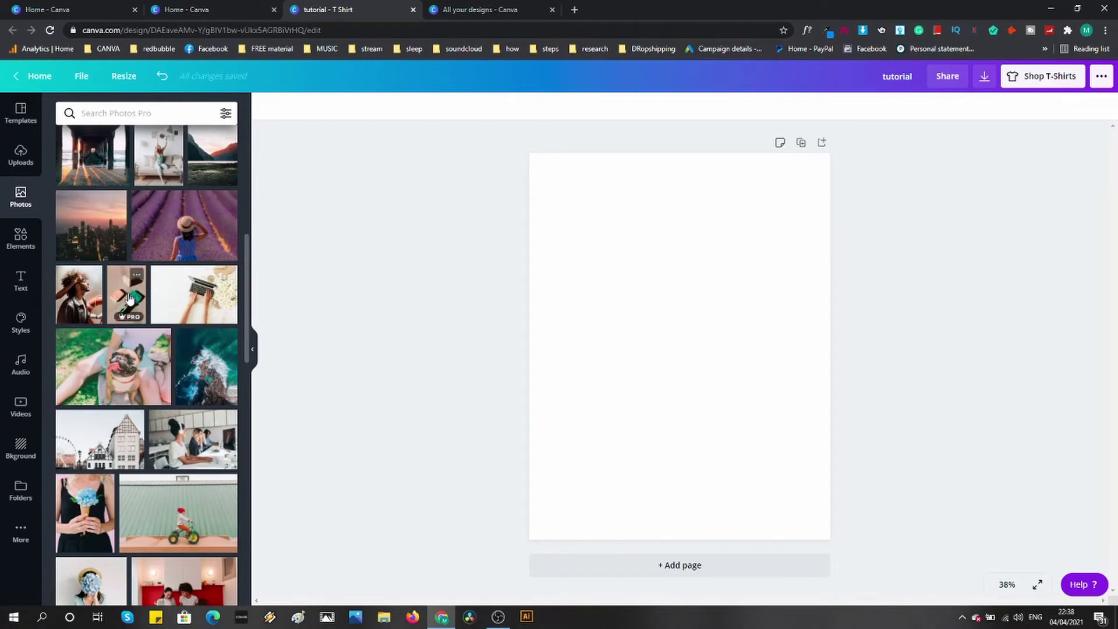
scroll(141, 288, up, 7)
scroll(147, 283, down, 5)
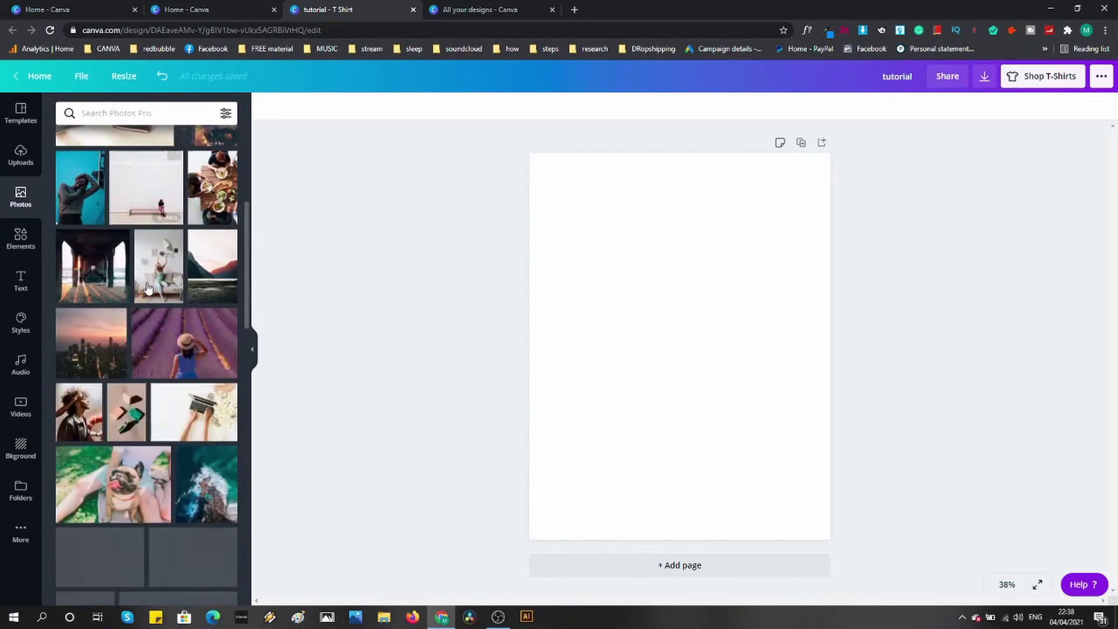
scroll(148, 284, up, 4)
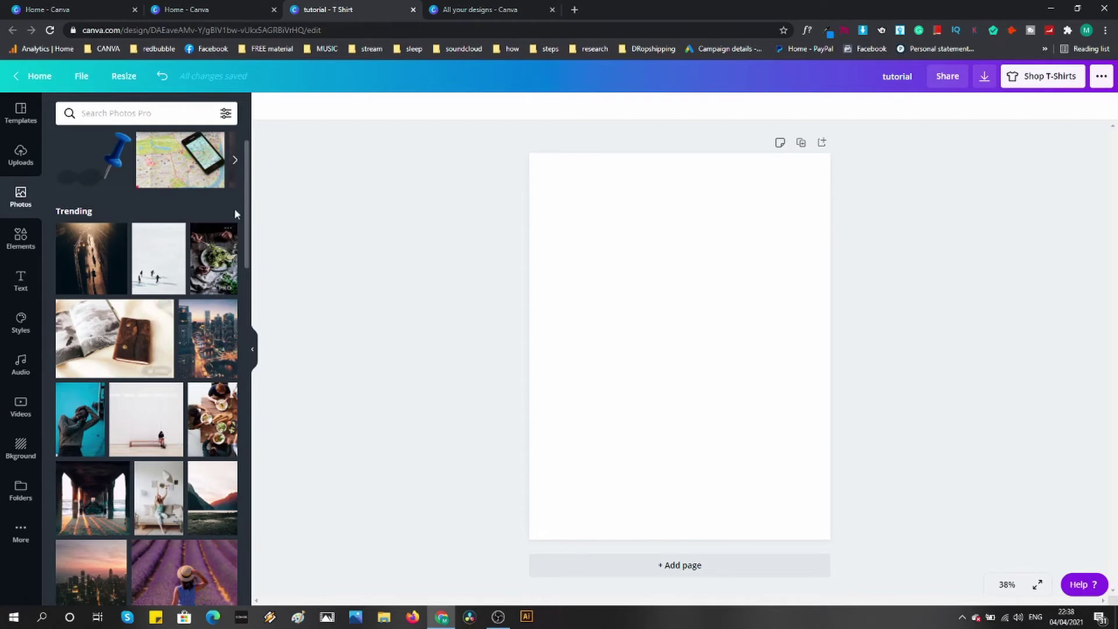
Check the photo search's recent searches and filter options, and filter the photos to free ones only.
click(156, 112)
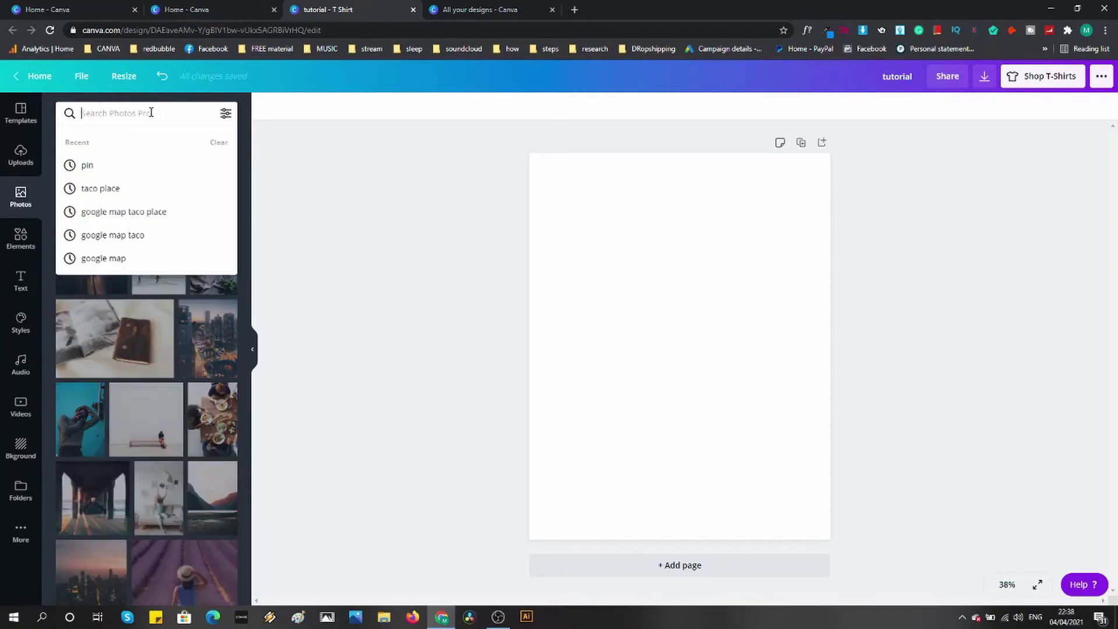
click(226, 115)
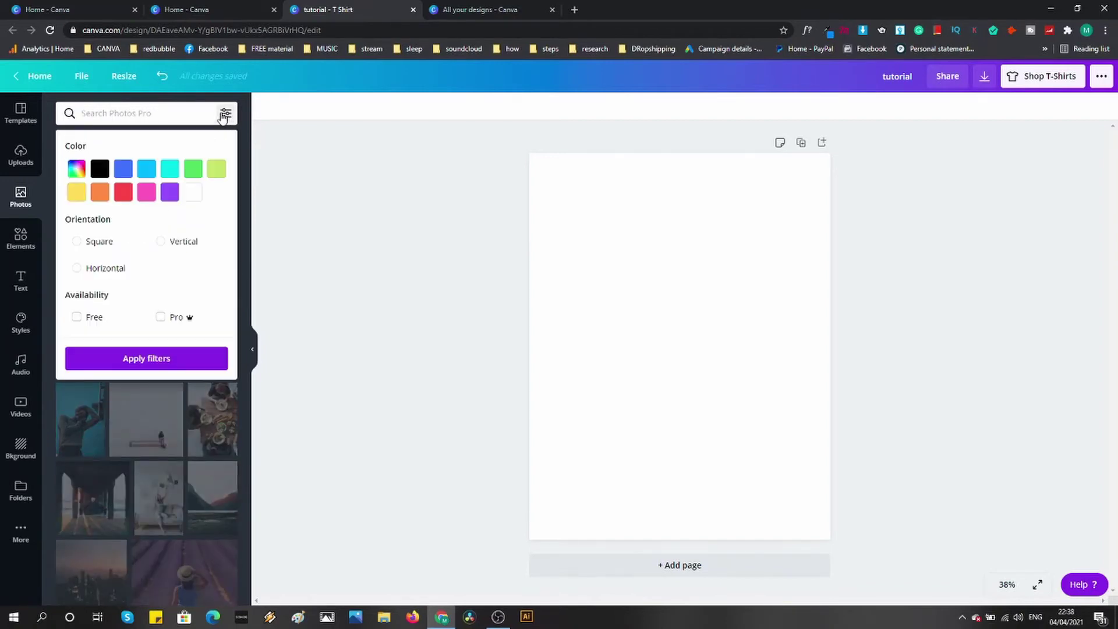
click(78, 318)
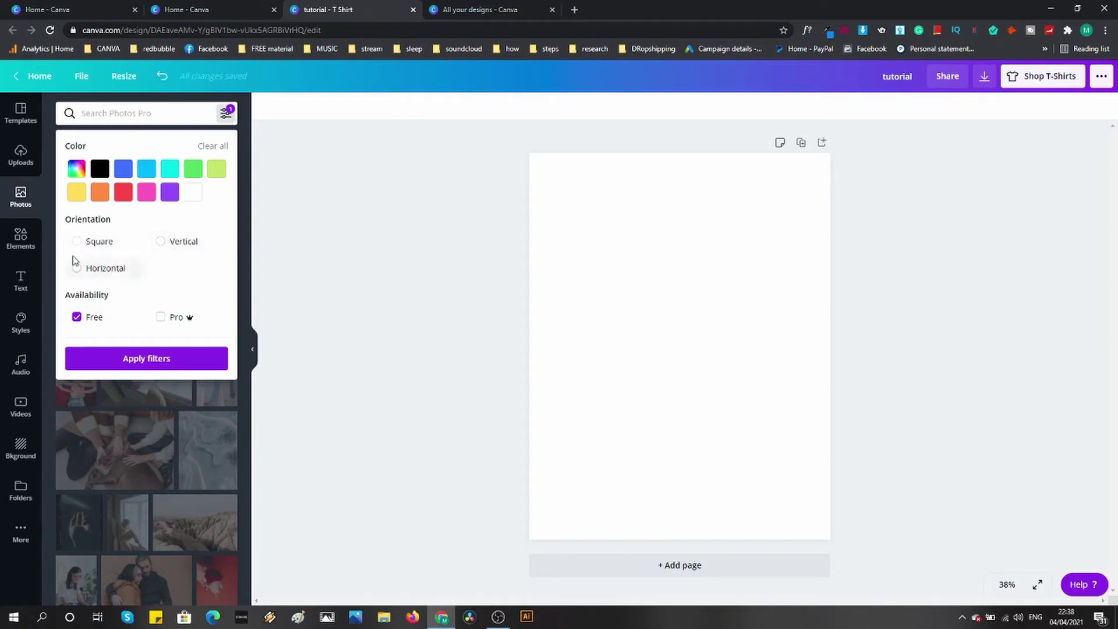
click(147, 359)
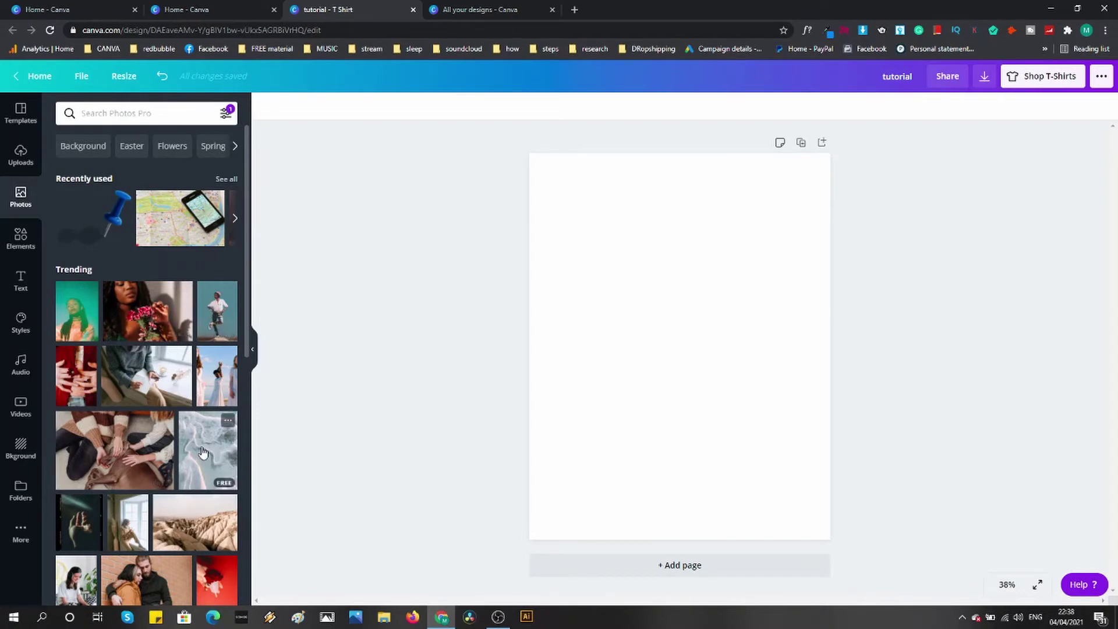
Look through the trending photos with the free filter applied.
scroll(181, 448, down, 5)
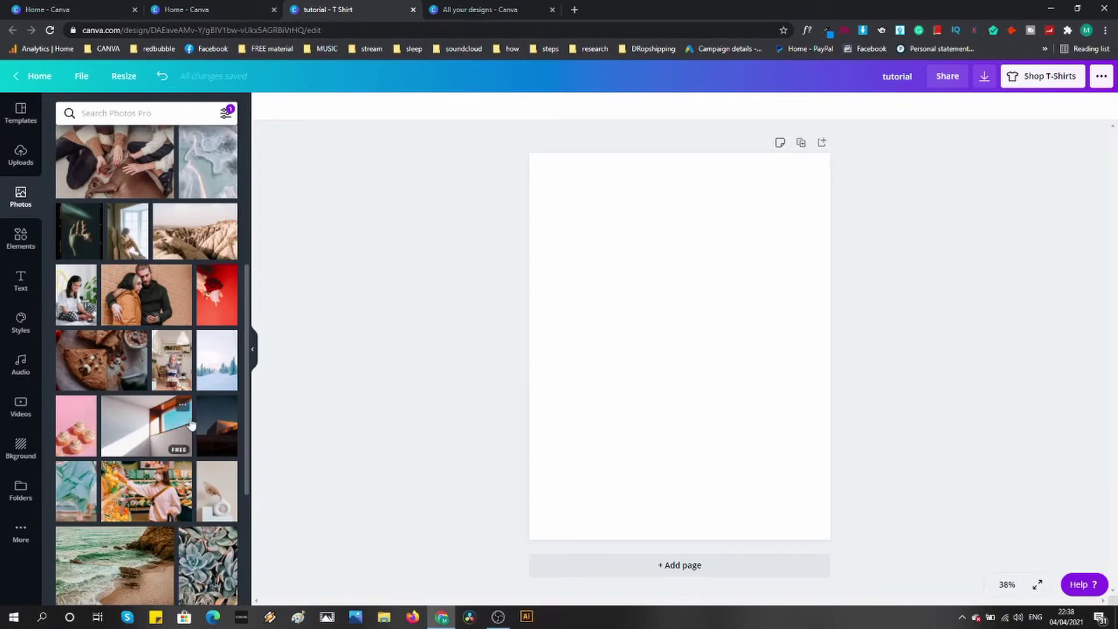
scroll(189, 423, down, 3)
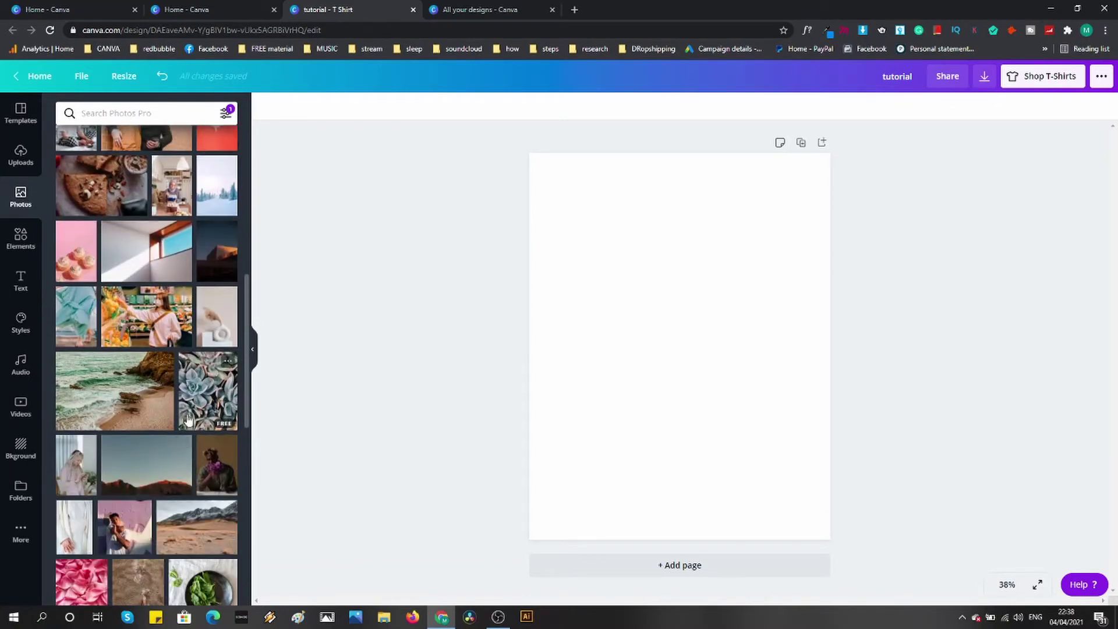
scroll(180, 431, down, 4)
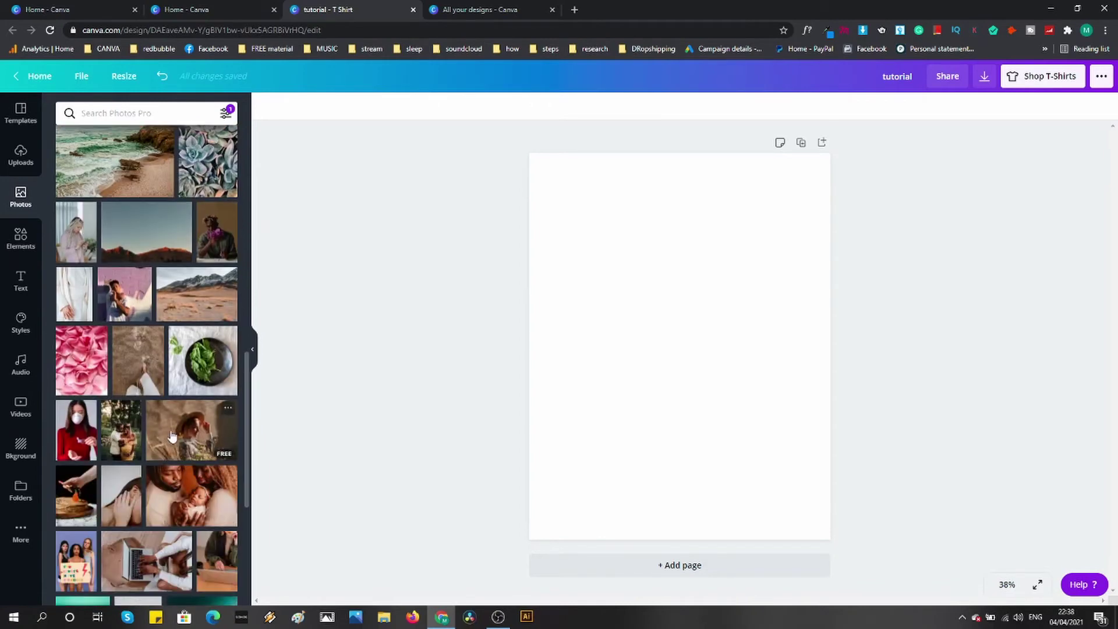
scroll(175, 425, up, 10)
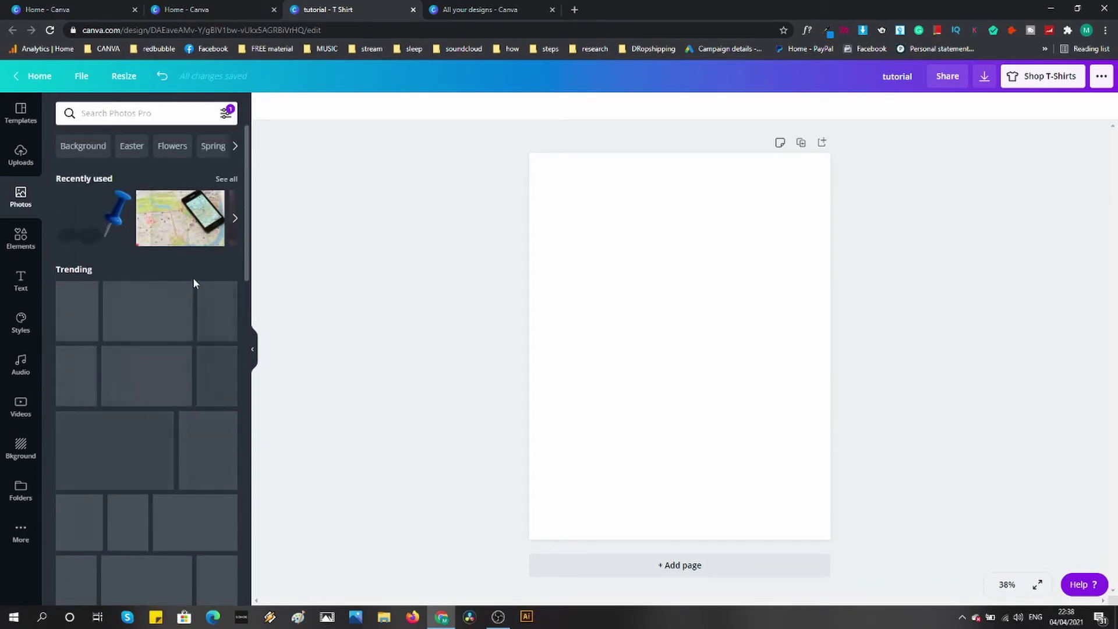
scroll(117, 169, down, 4)
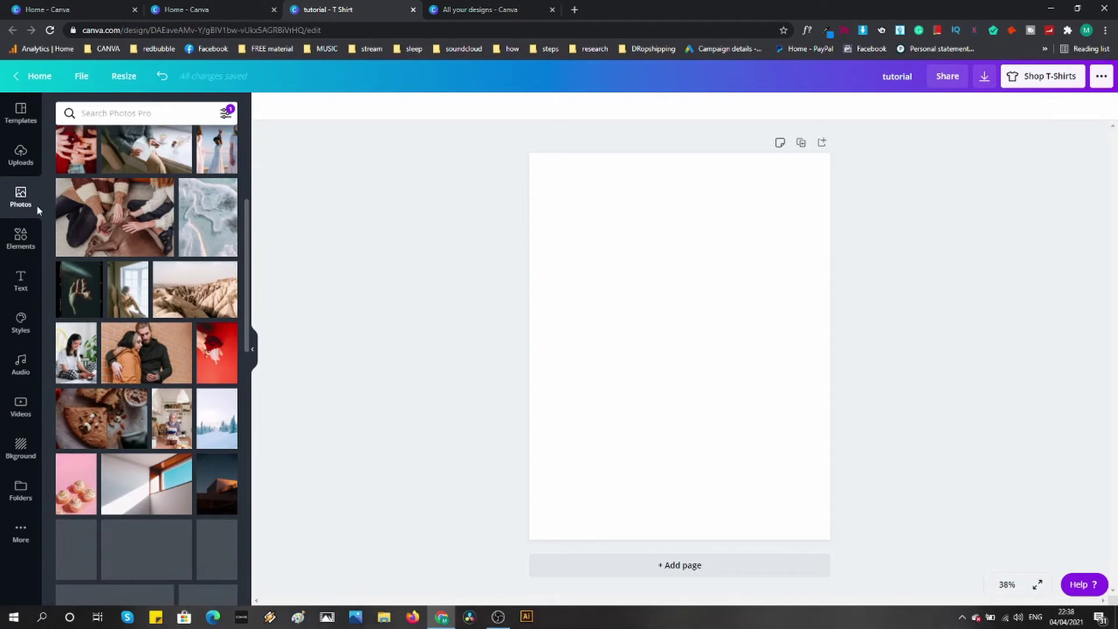
Open the design elements library and survey its categories from the recently used items to the themed illustration collections.
click(20, 240)
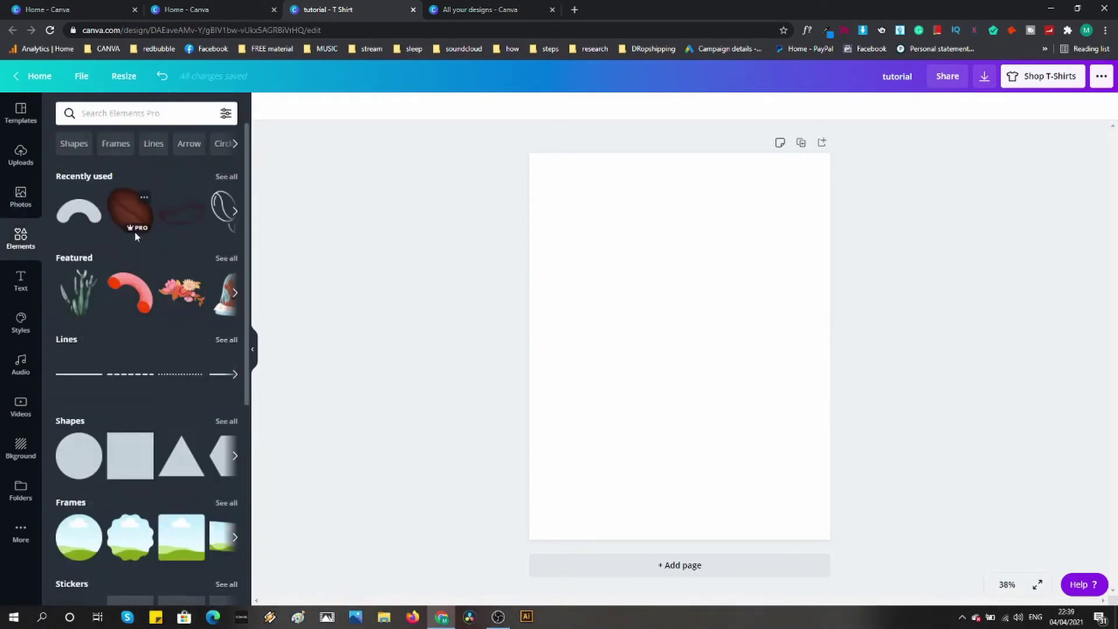
scroll(136, 262, down, 6)
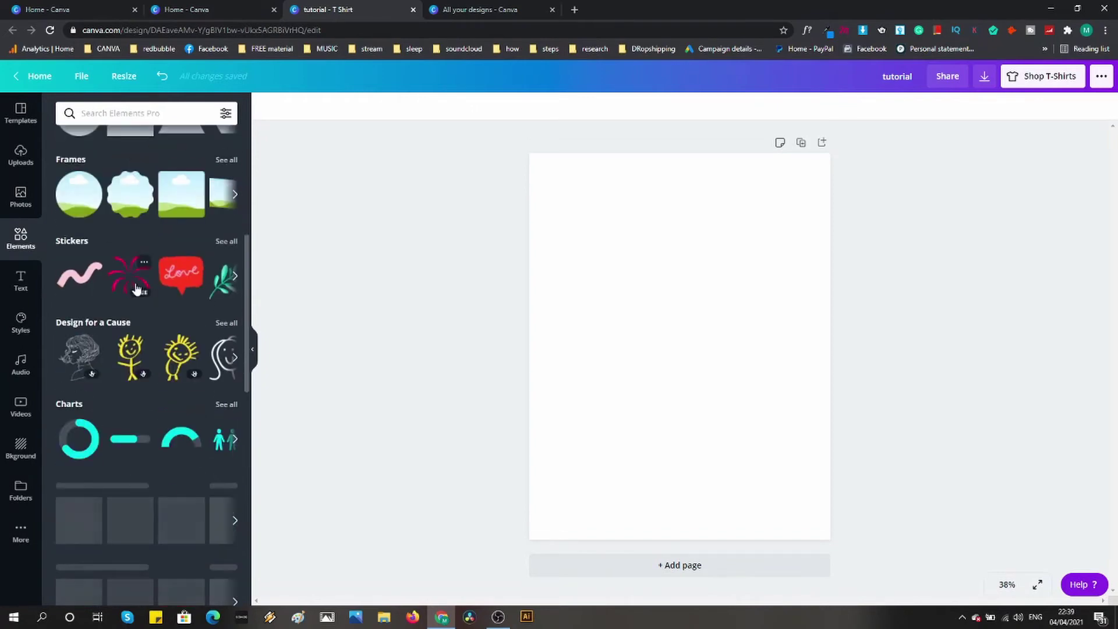
scroll(155, 309, down, 4)
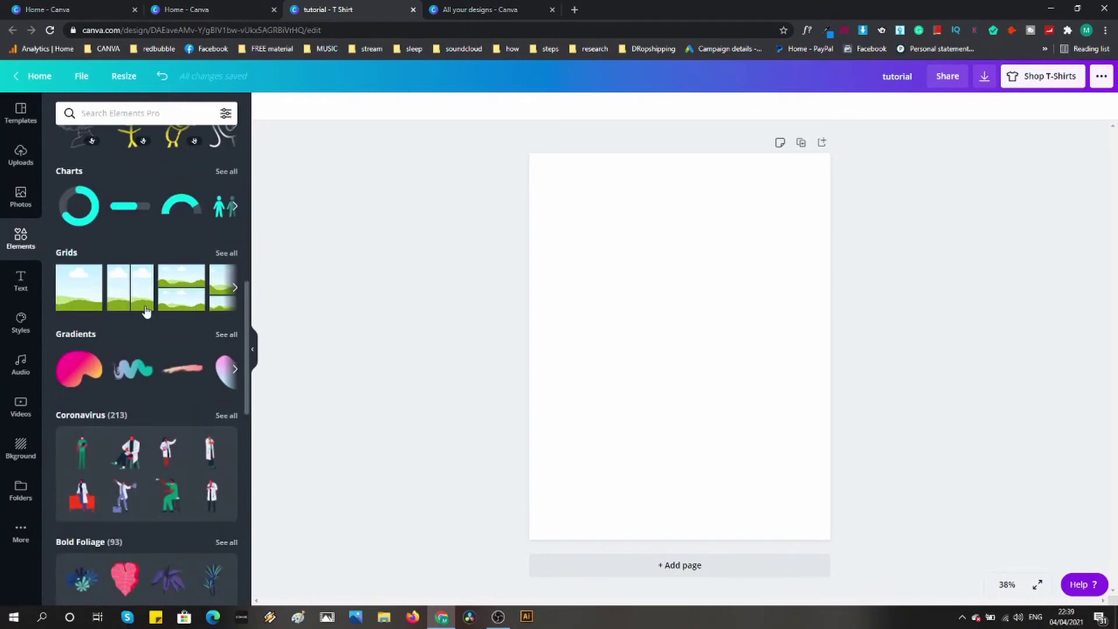
scroll(137, 300, down, 9)
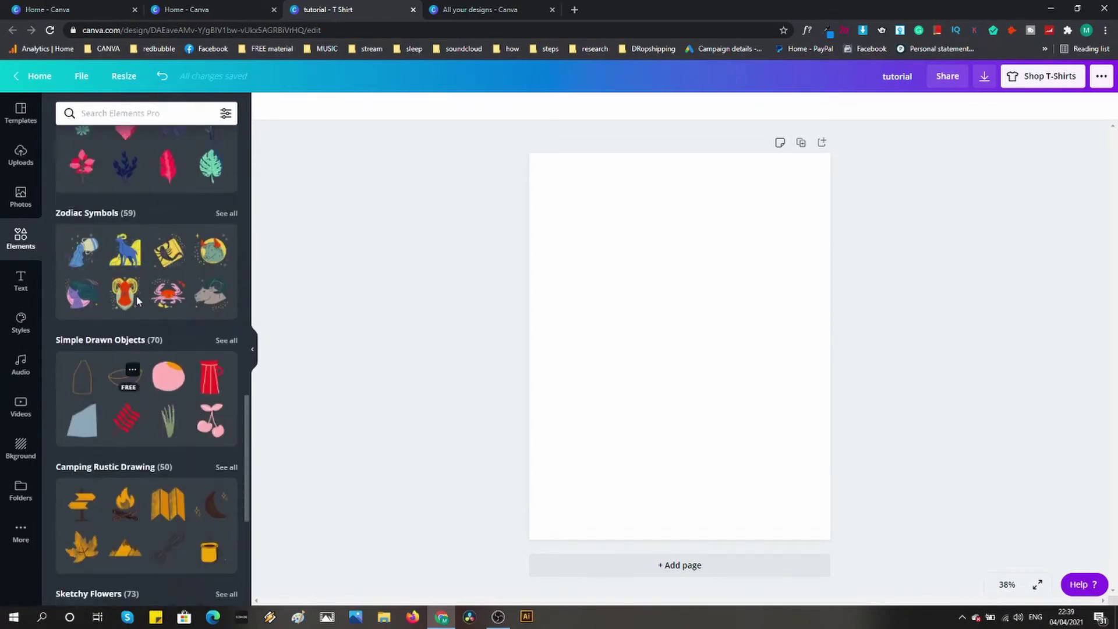
scroll(137, 295, up, 11)
scroll(133, 297, up, 8)
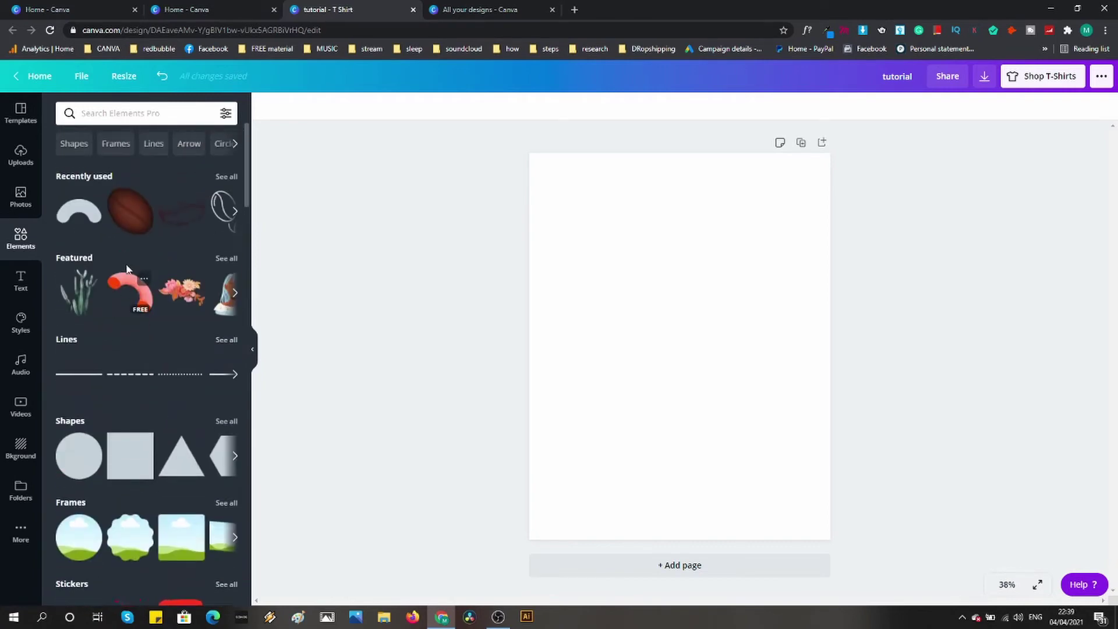
Show all elements in the Shapes category, look through them and return to the element categories.
scroll(122, 326, down, 4)
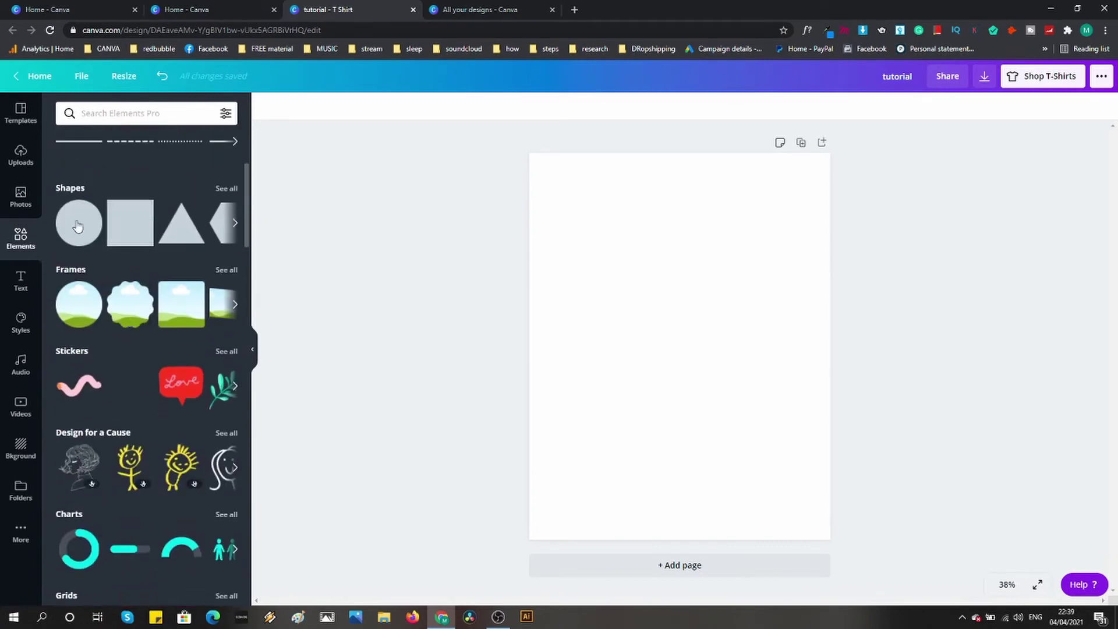
click(69, 190)
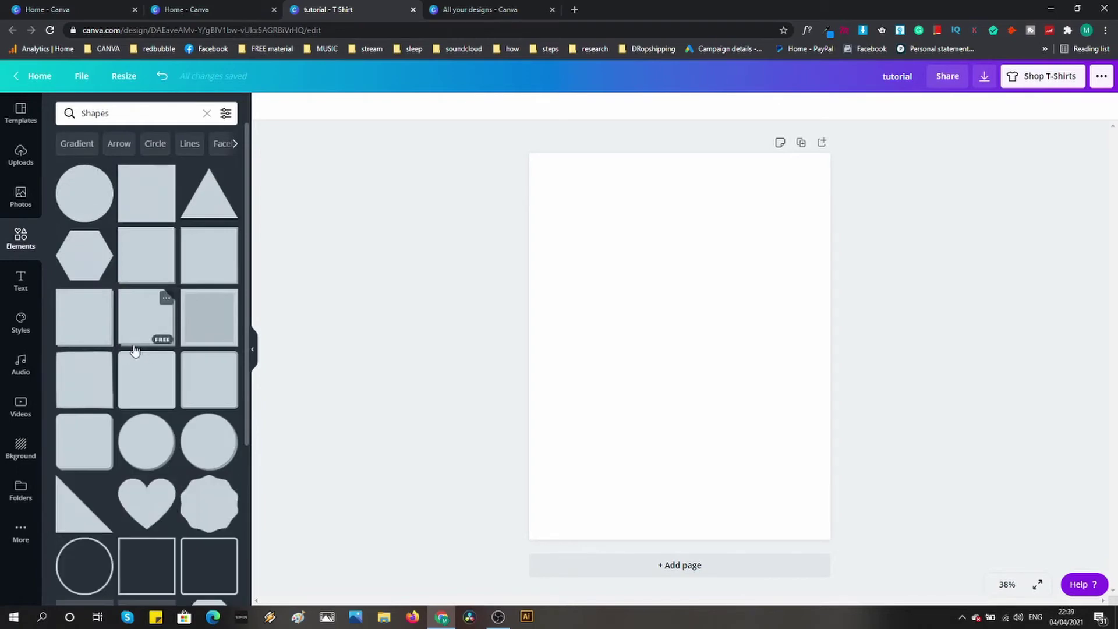
scroll(137, 341, down, 3)
scroll(100, 350, down, 5)
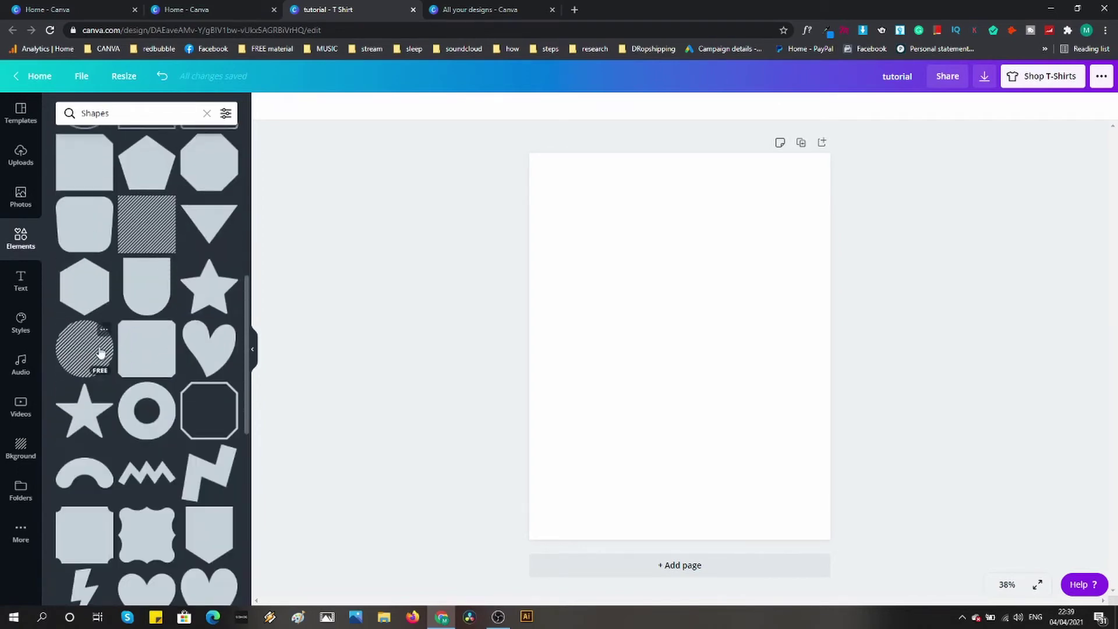
scroll(100, 353, down, 10)
scroll(106, 341, up, 3)
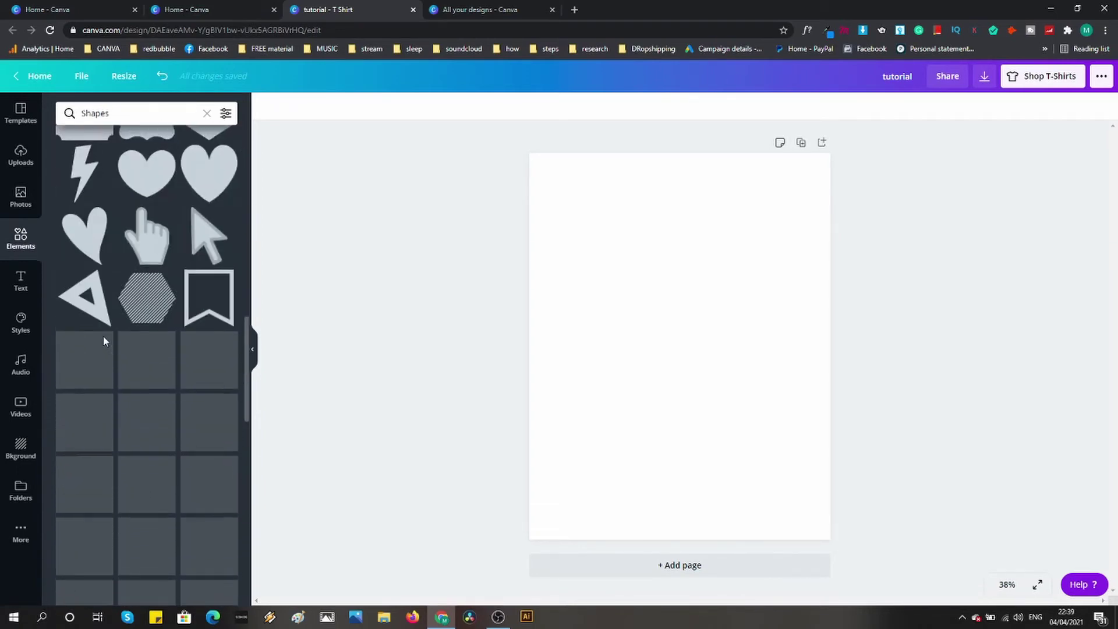
scroll(105, 341, up, 3)
click(206, 114)
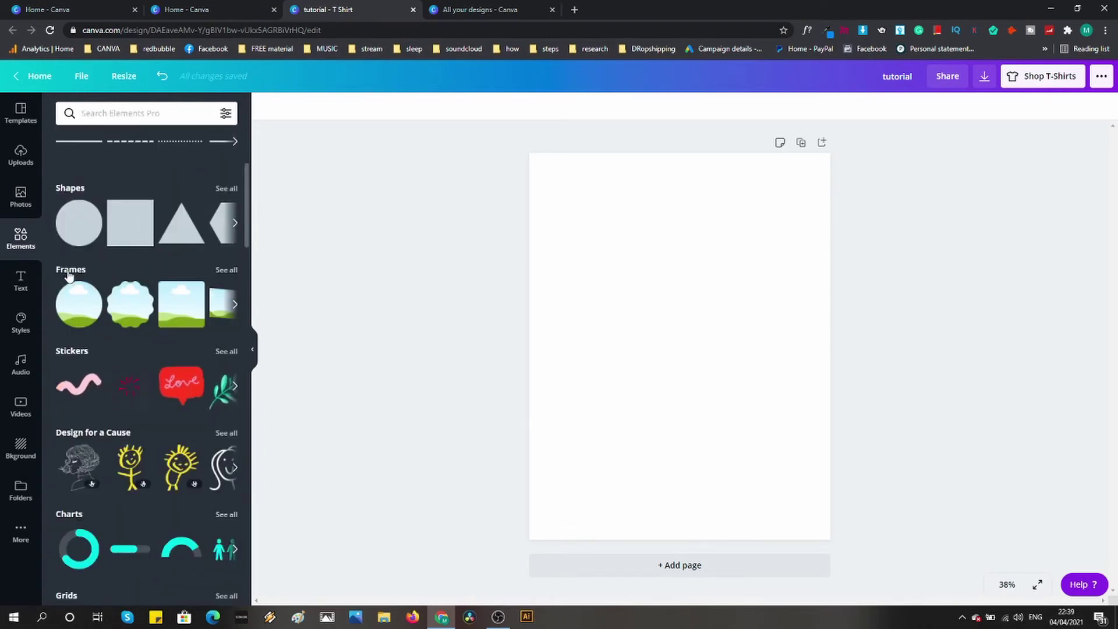
Show all elements in the Frames category, look through them and return to the element categories.
click(70, 270)
scroll(146, 294, down, 5)
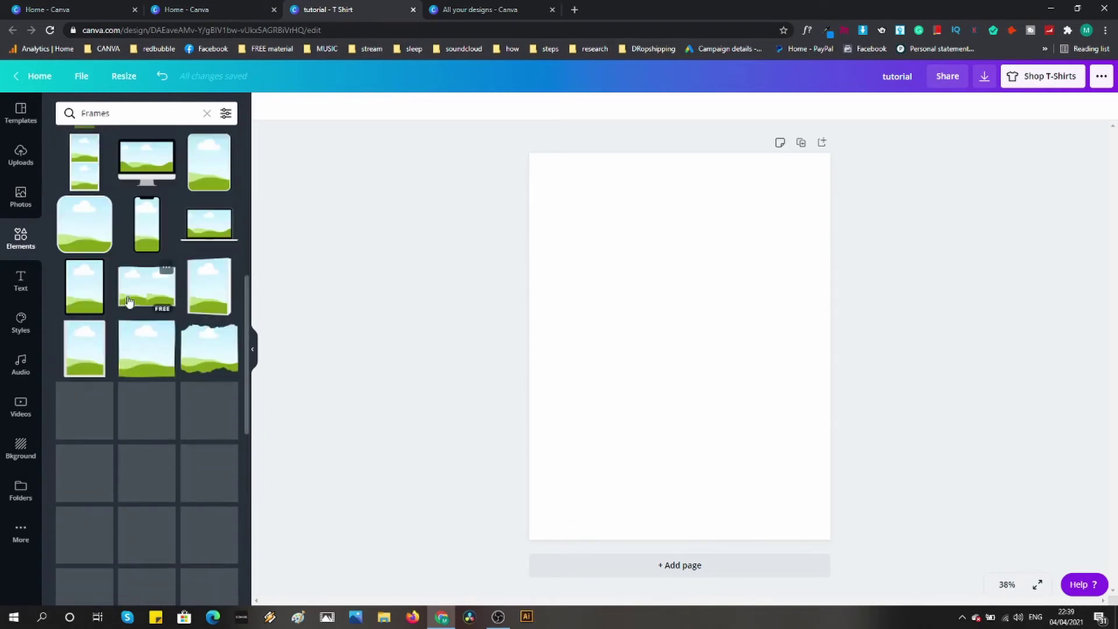
scroll(133, 305, down, 7)
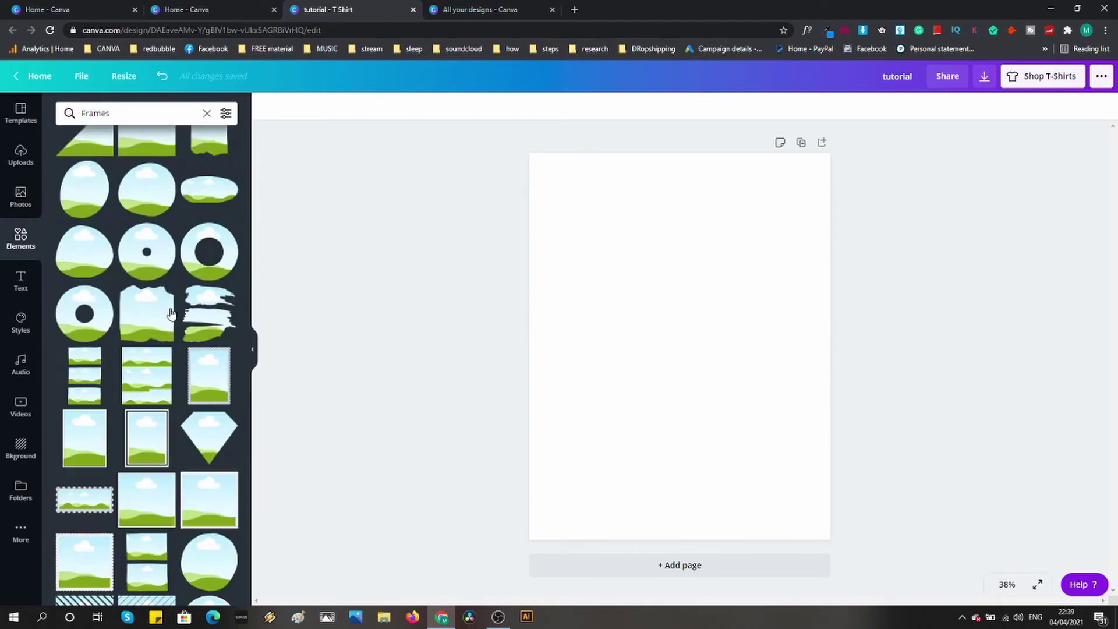
click(206, 113)
Look through the remaining element categories, from stickers, charts, grids and gradients to the themed illustration collections.
scroll(114, 350, down, 3)
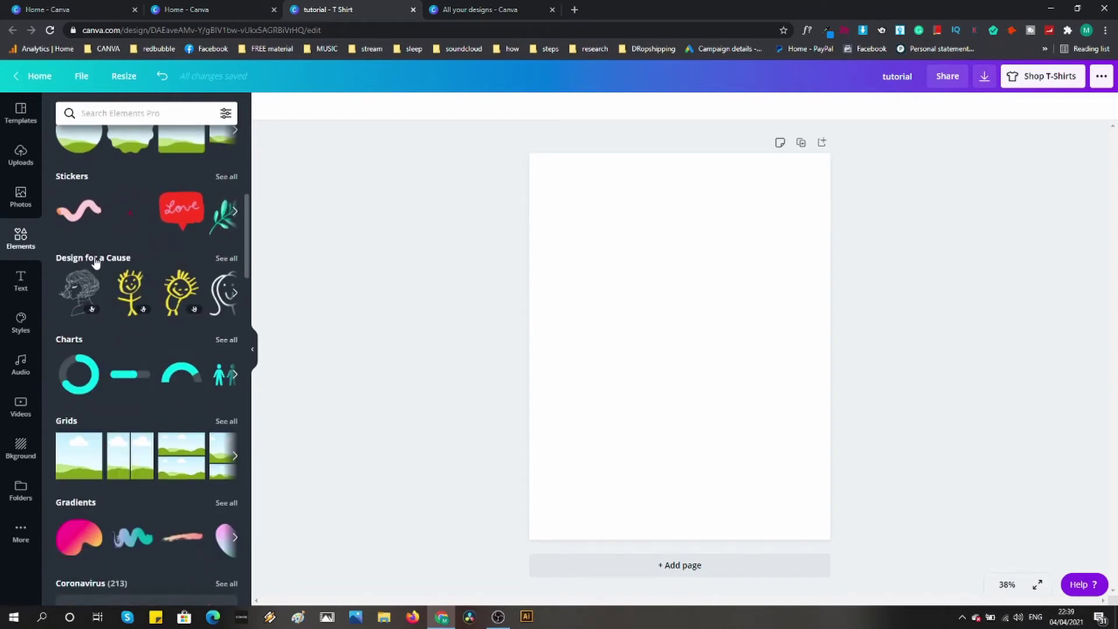
scroll(139, 320, down, 3)
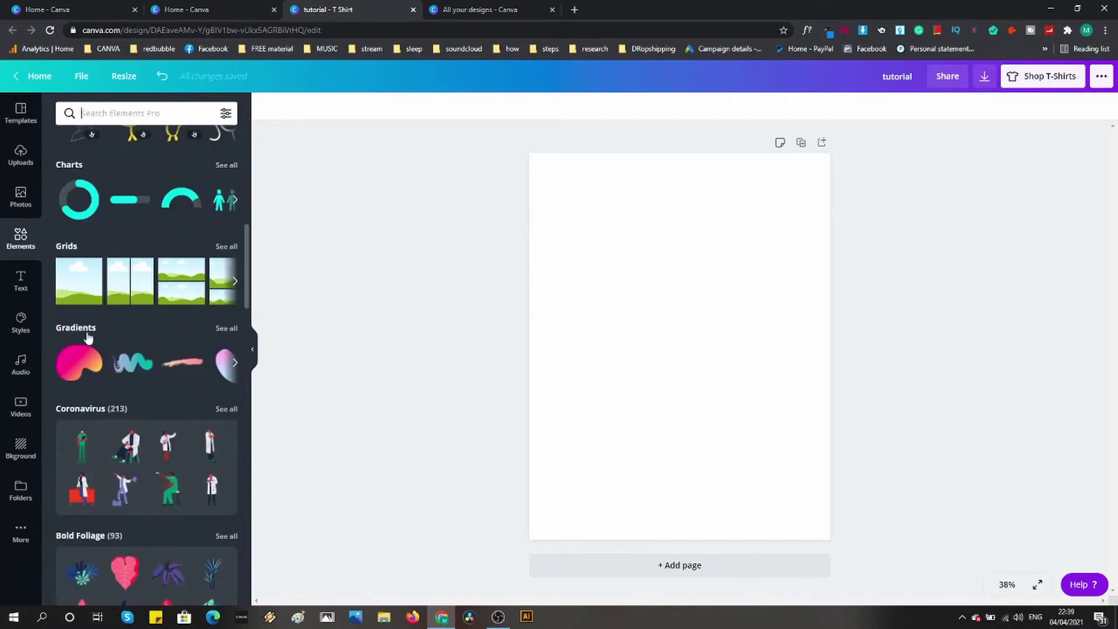
scroll(133, 337, down, 6)
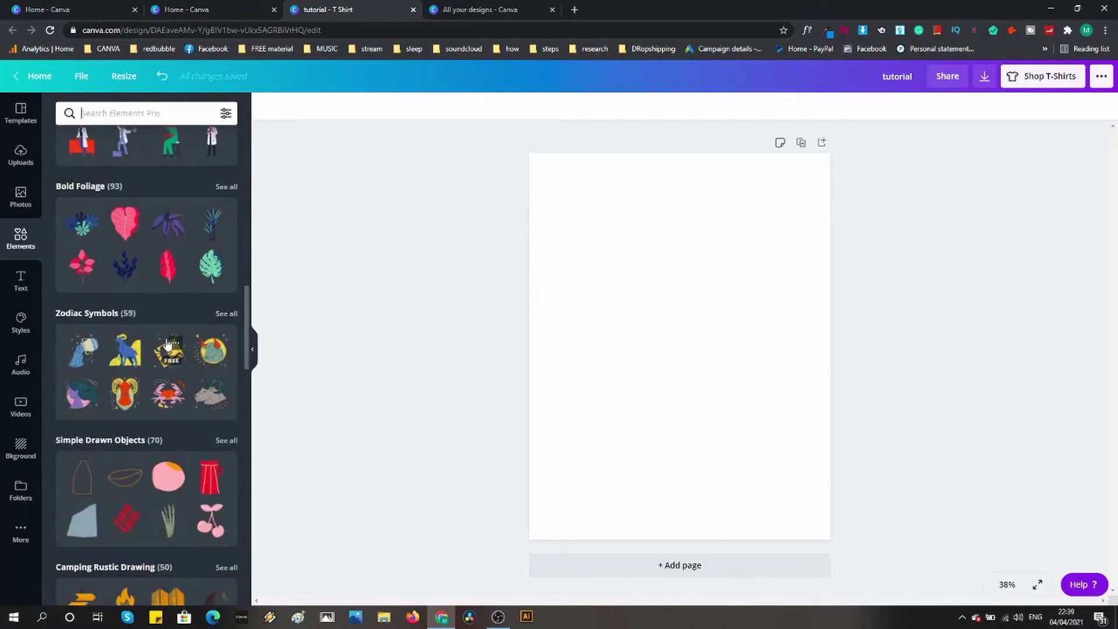
scroll(139, 348, down, 6)
scroll(140, 349, down, 2)
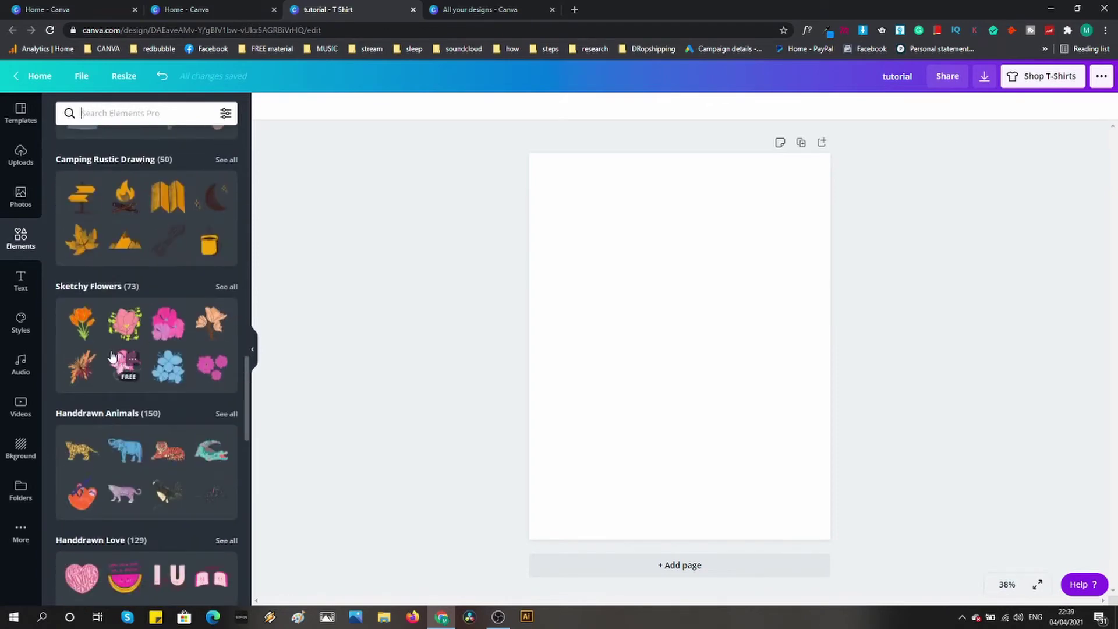
scroll(113, 356, down, 12)
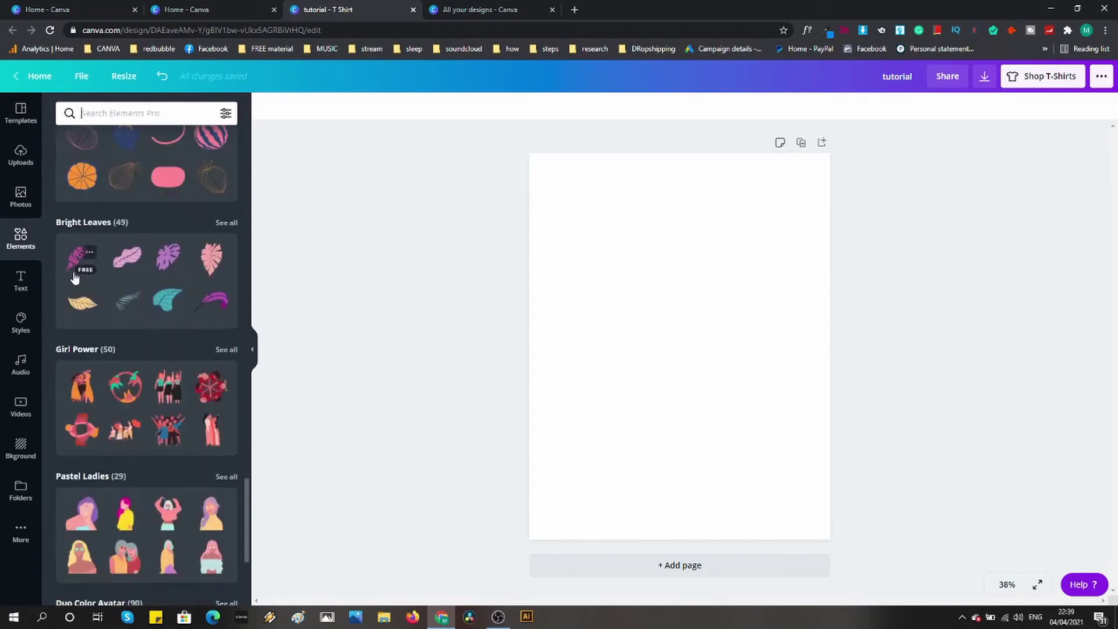
Add a default heading to the blank page from the text options, try selecting its text, and undo the addition.
click(20, 285)
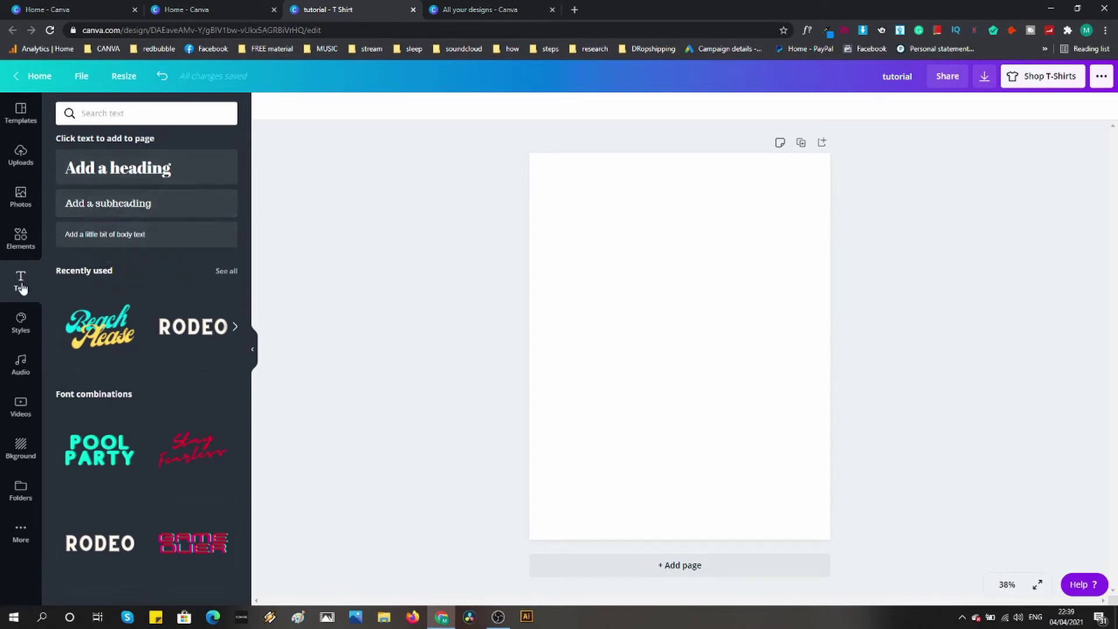
click(159, 169)
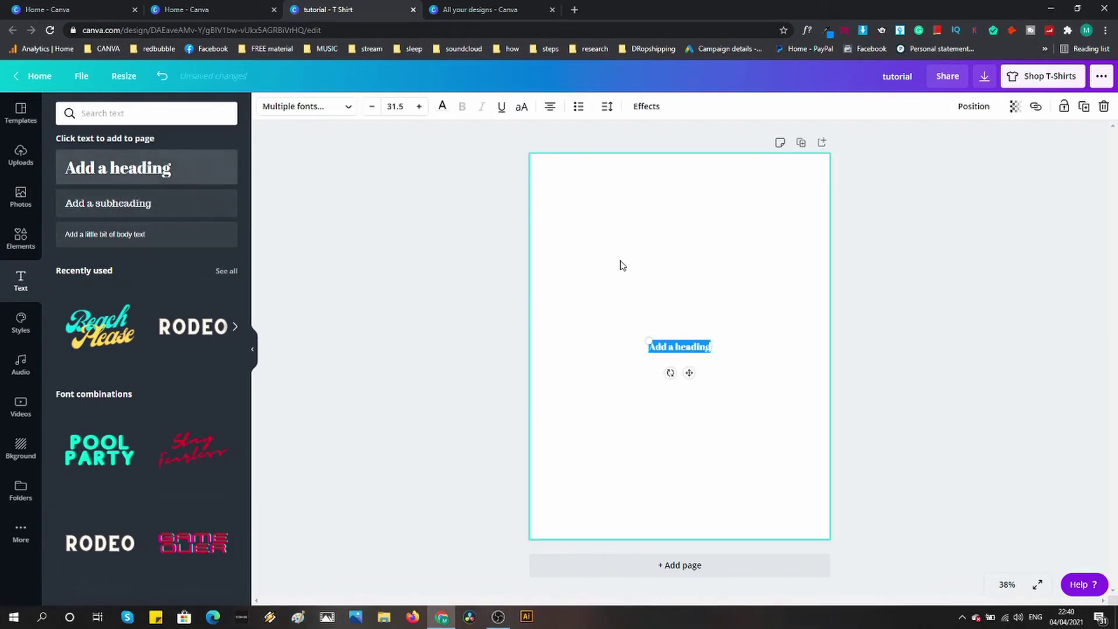
click(677, 347)
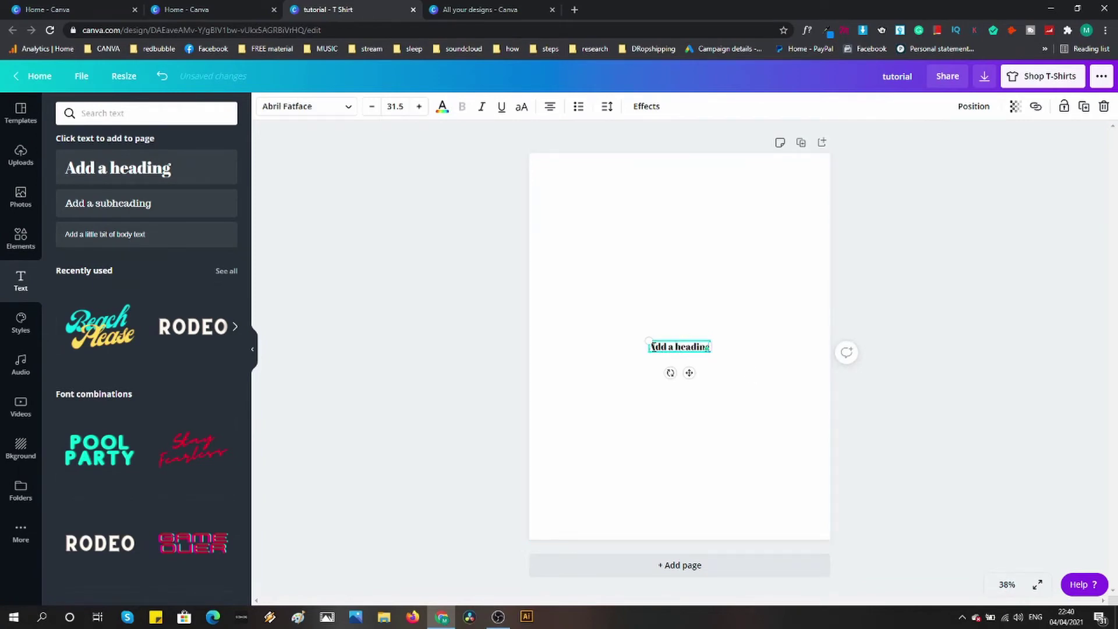
mouse_move(653, 347)
mouse_down()
mouse_move(692, 347)
mouse_move(673, 347)
mouse_up()
click(704, 304)
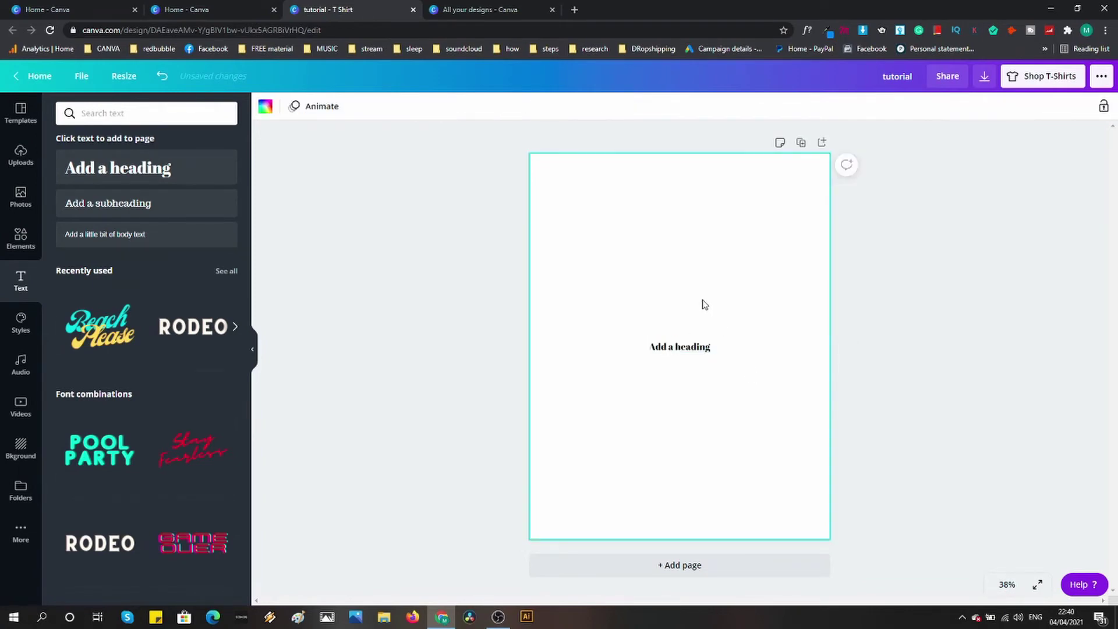
key(ctrl+z)
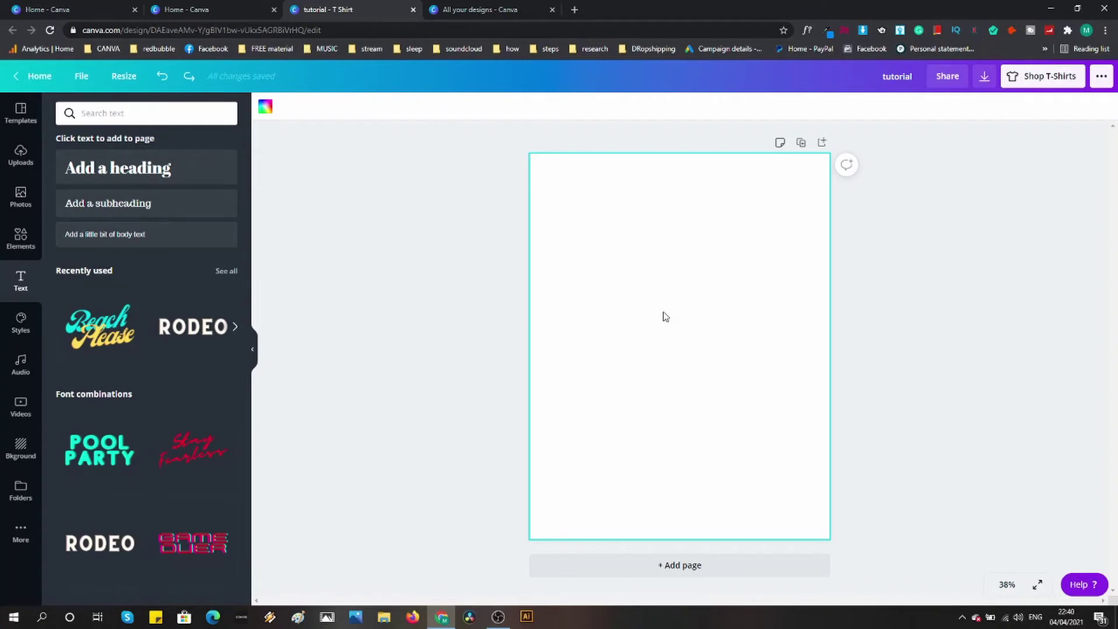
Insert a paragraph text box on the page and enlarge it to a font size of about 29.5.
key(t)
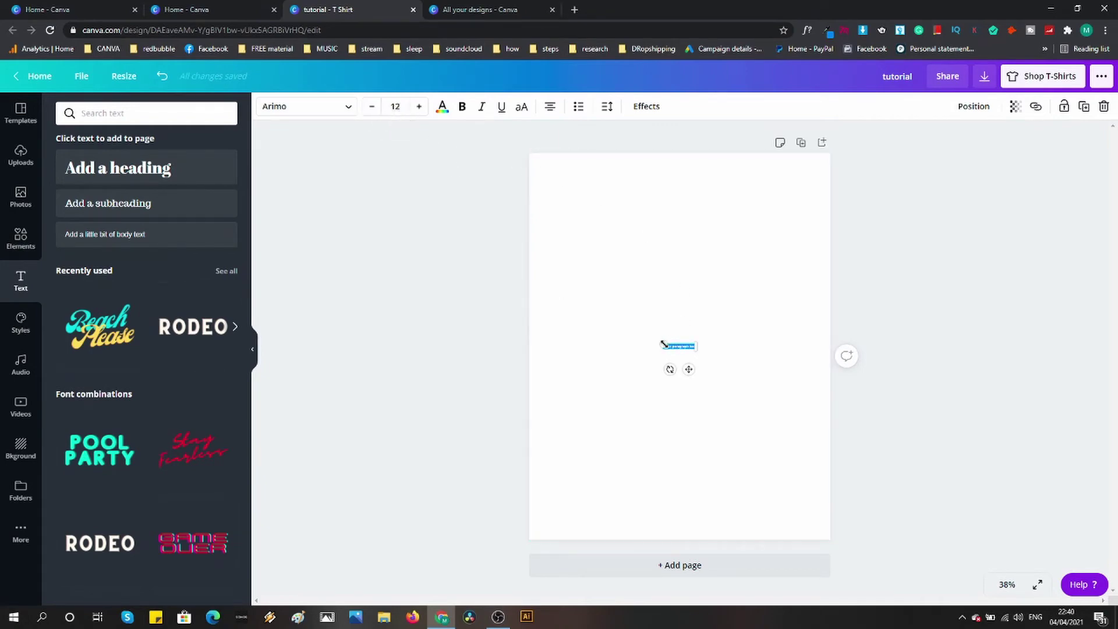
drag(659, 343, 617, 317)
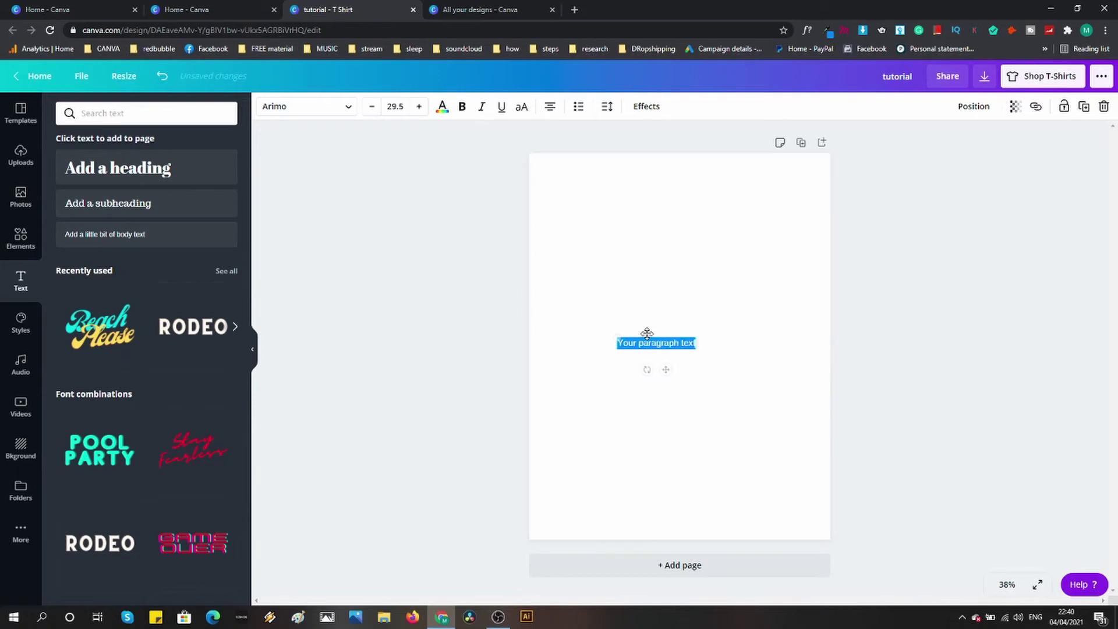
Delete all the text in the paragraph box and deselect it to leave the page blank.
double_click(658, 342)
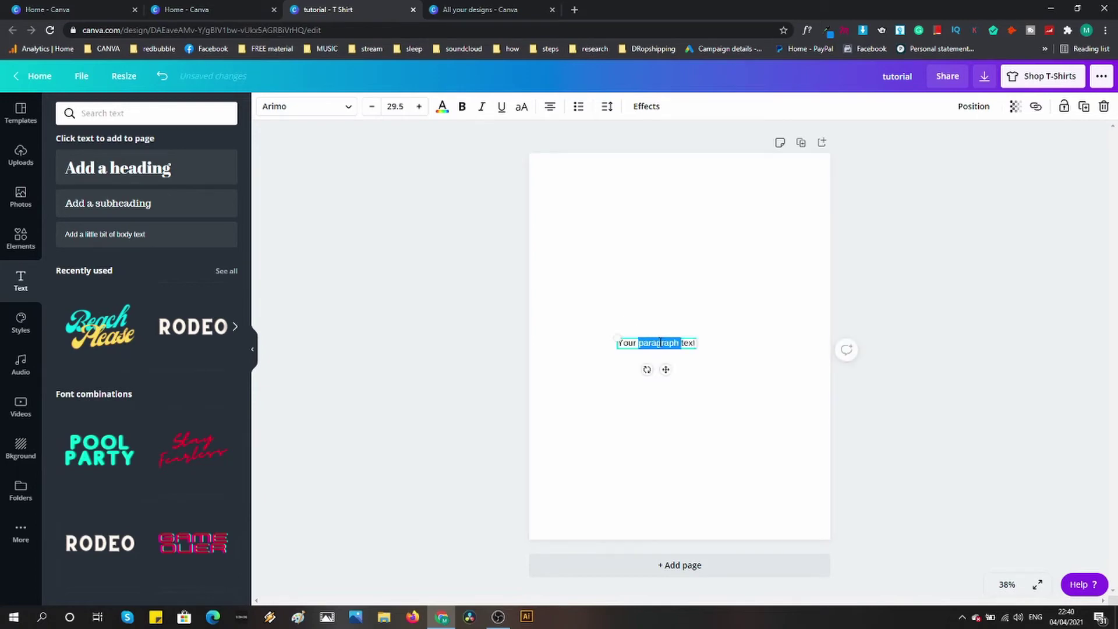
key(BackSpace)
key(BackSpace)
key(BackSpace)
key(BackSpace)
key(BackSpace)
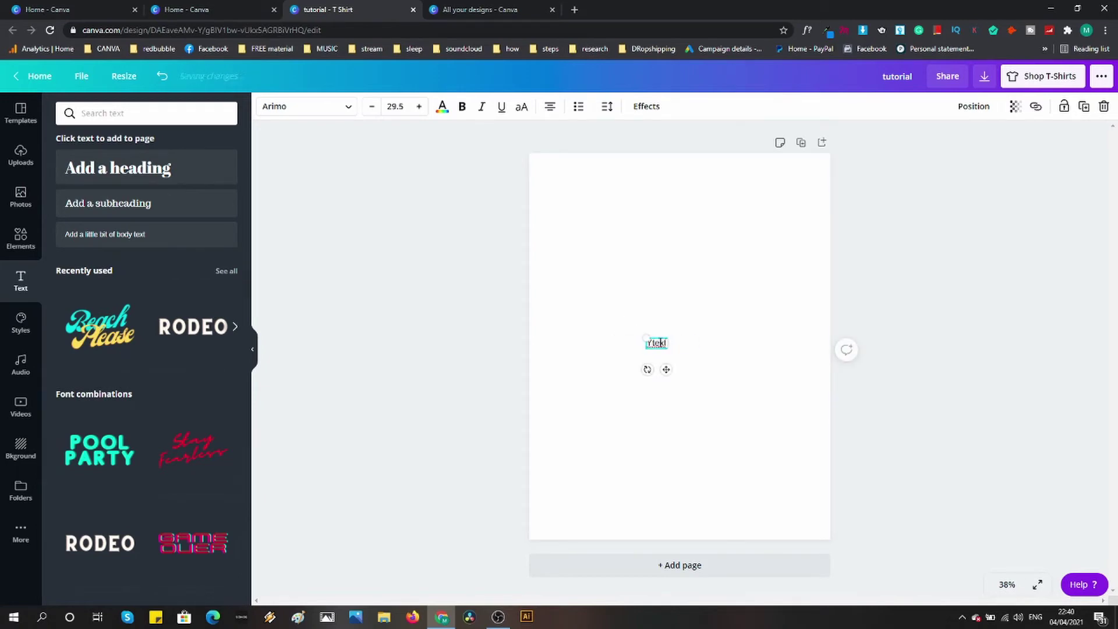
key(BackSpace)
key(Delete)
key(Delete)
key(Delete)
key(Delete)
click(687, 319)
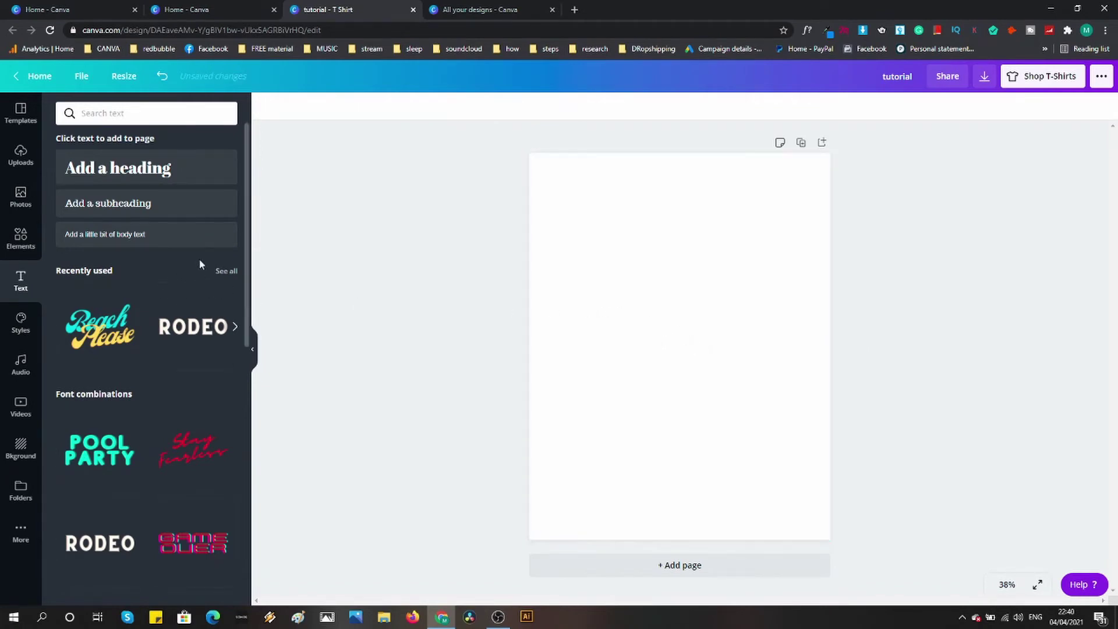
Add a default heading to the page.
click(152, 168)
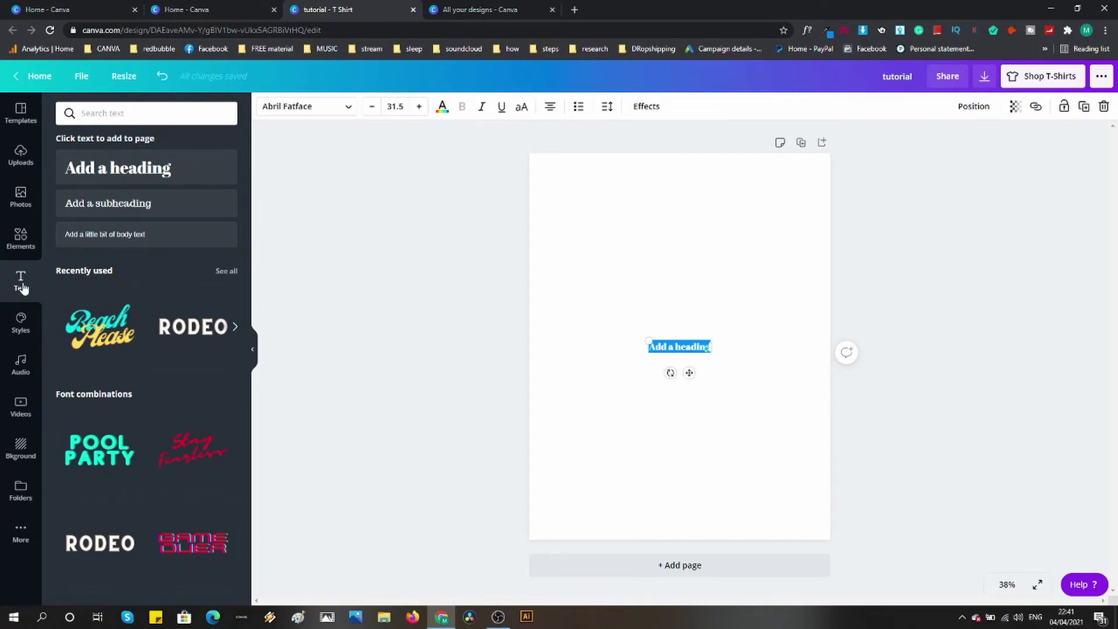
Open the design styles and look through the brand colour palettes and the trending font and colour combinations.
click(20, 321)
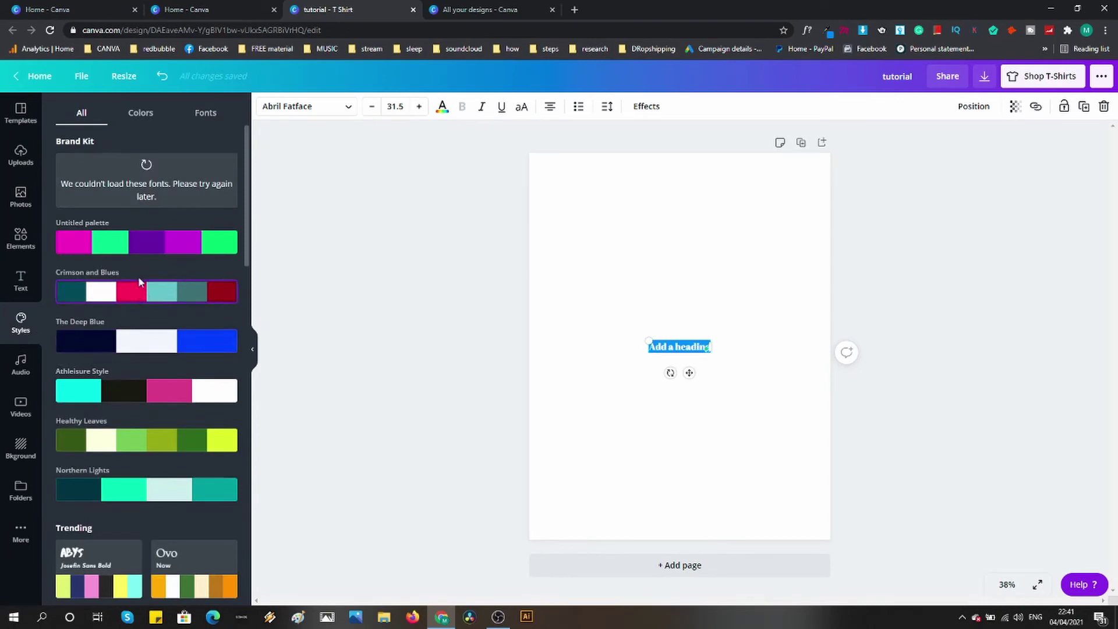
scroll(139, 279, down, 17)
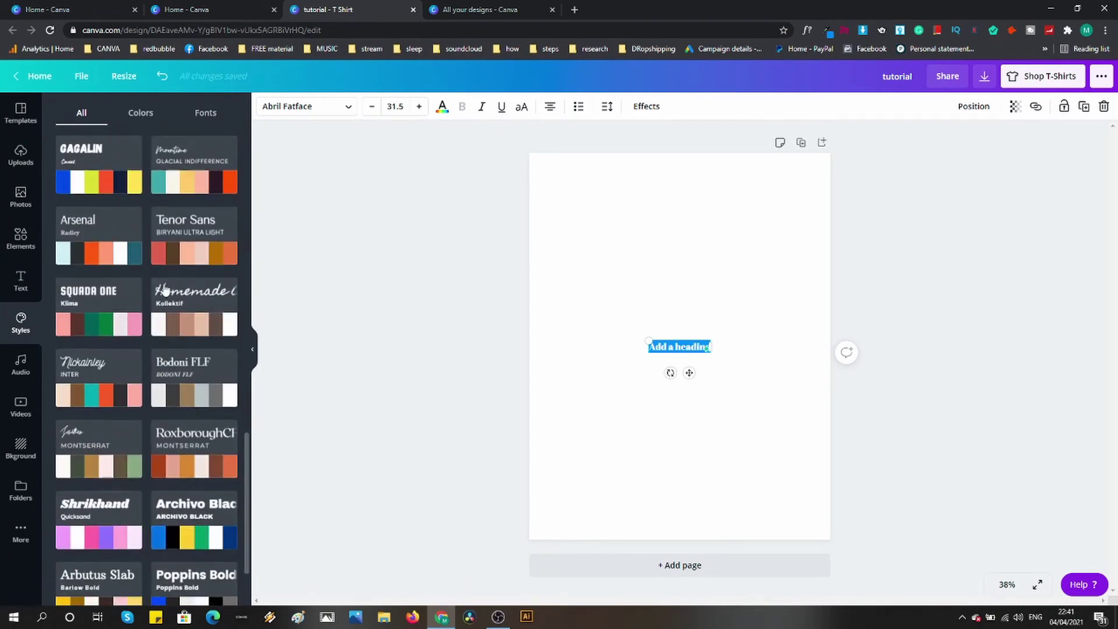
scroll(165, 291, down, 3)
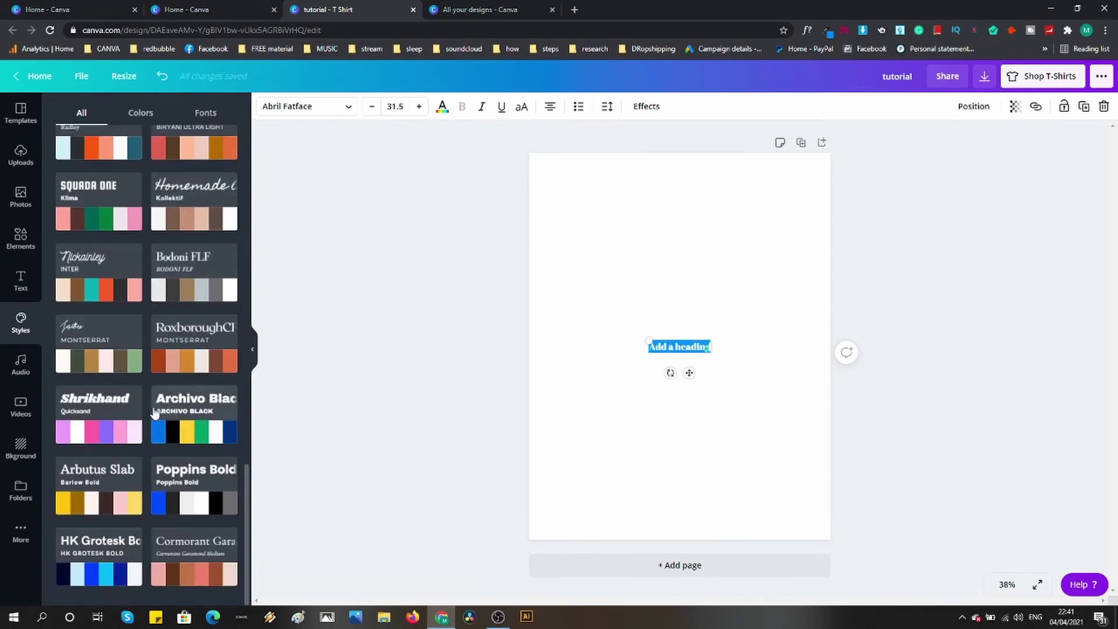
scroll(152, 408, up, 17)
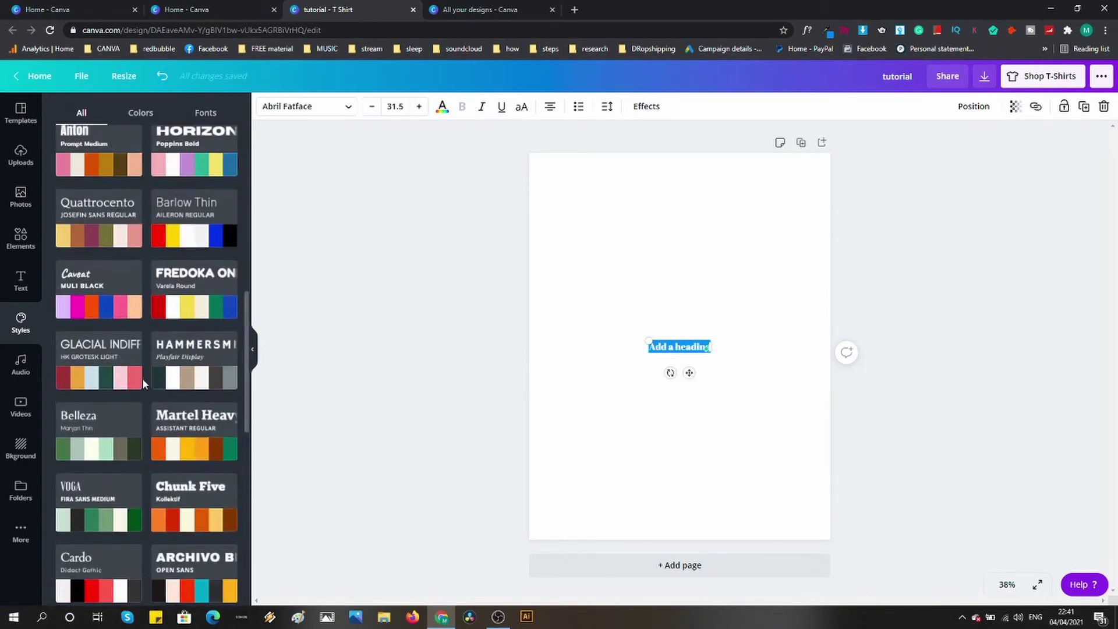
scroll(119, 378, up, 3)
scroll(120, 378, down, 2)
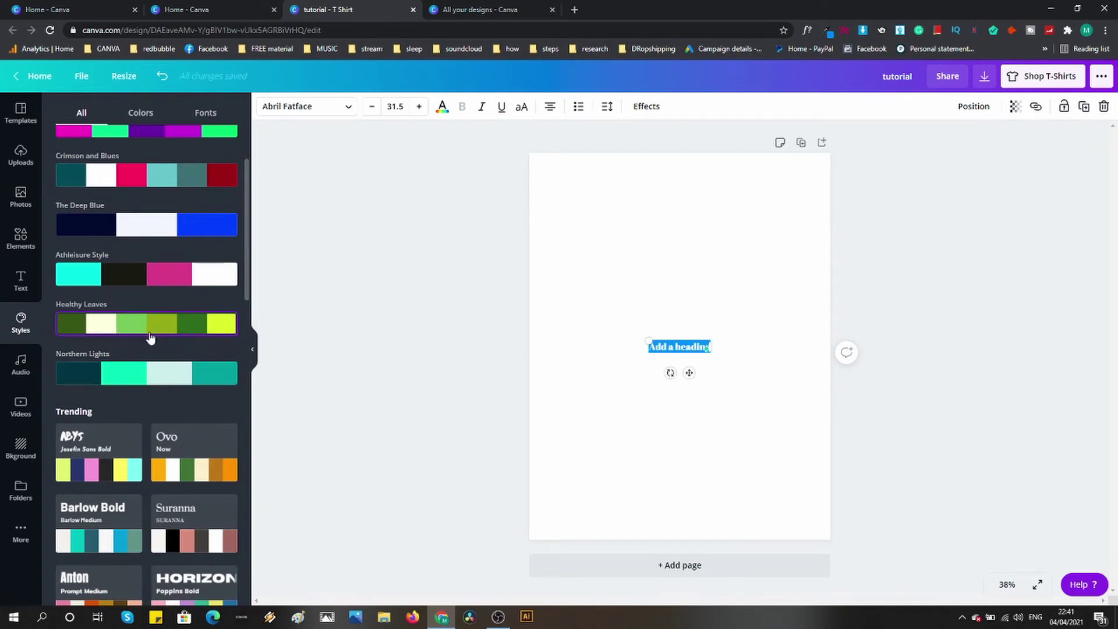
scroll(163, 343, down, 7)
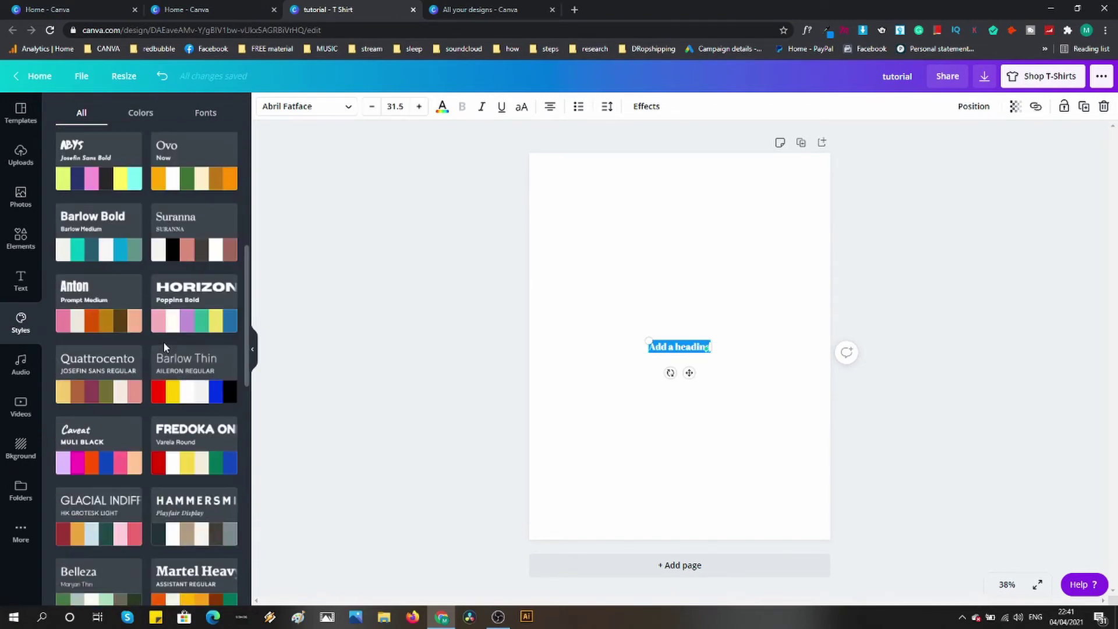
scroll(164, 343, down, 11)
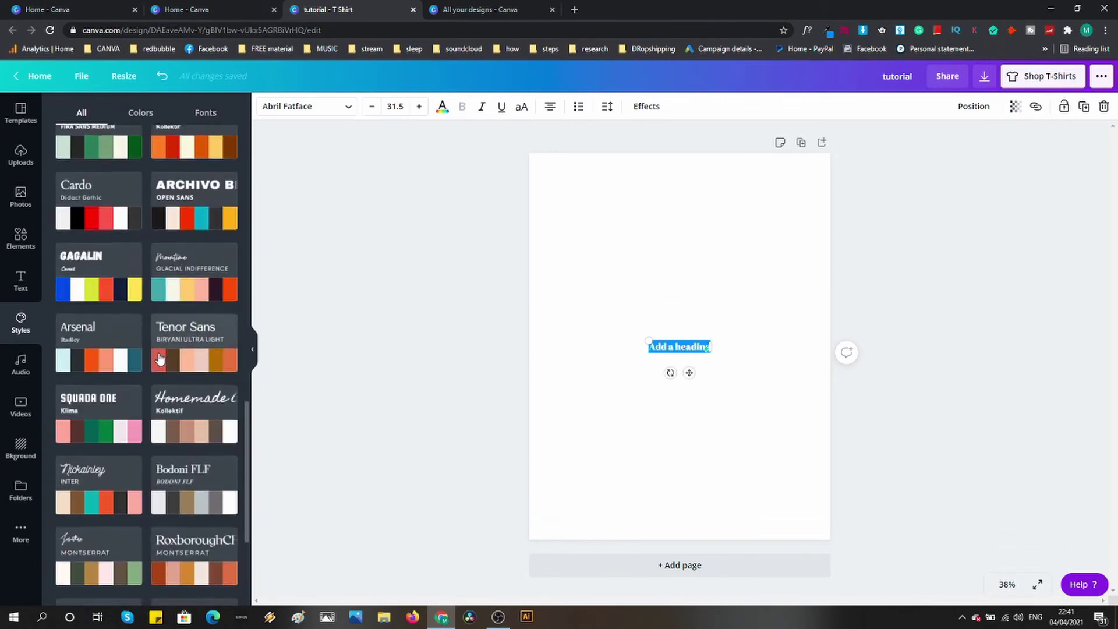
scroll(155, 351, up, 18)
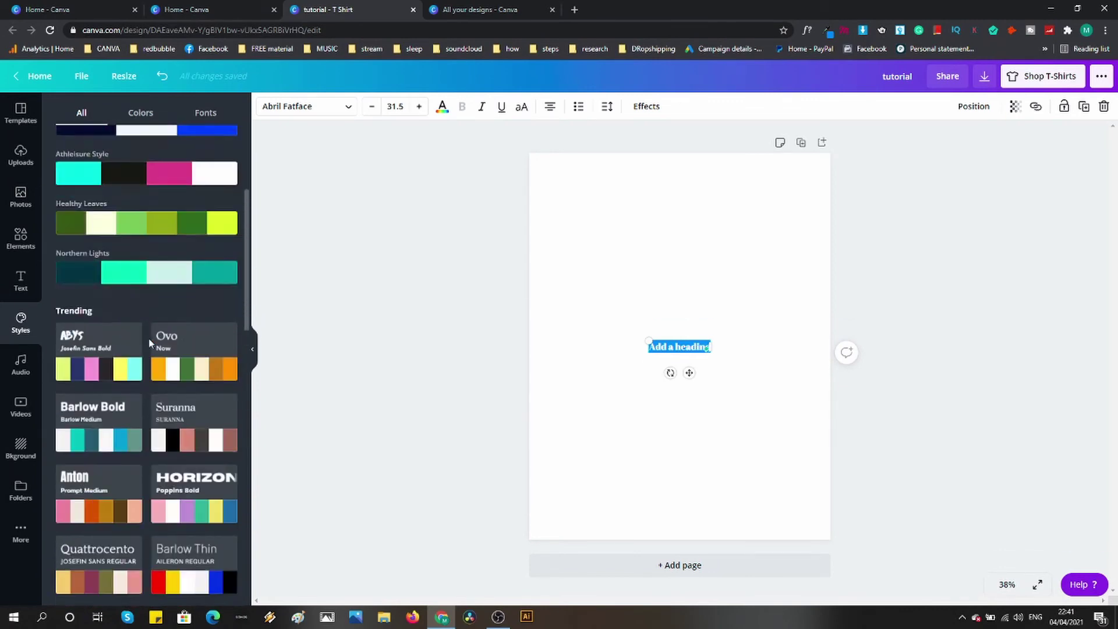
click(149, 337)
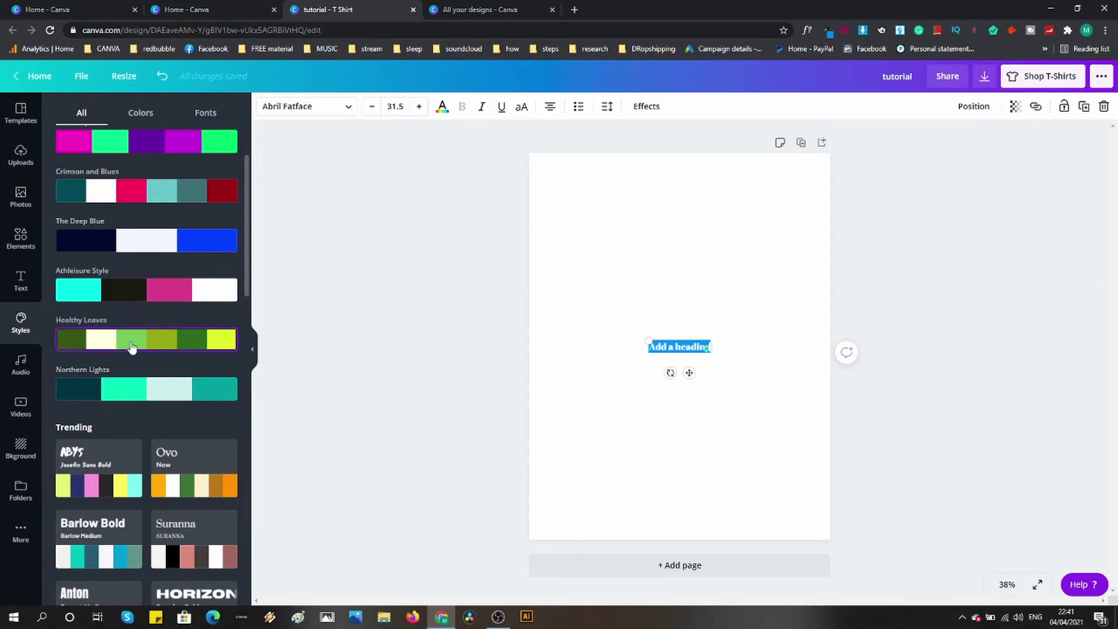
scroll(143, 348, down, 2)
scroll(147, 348, down, 1)
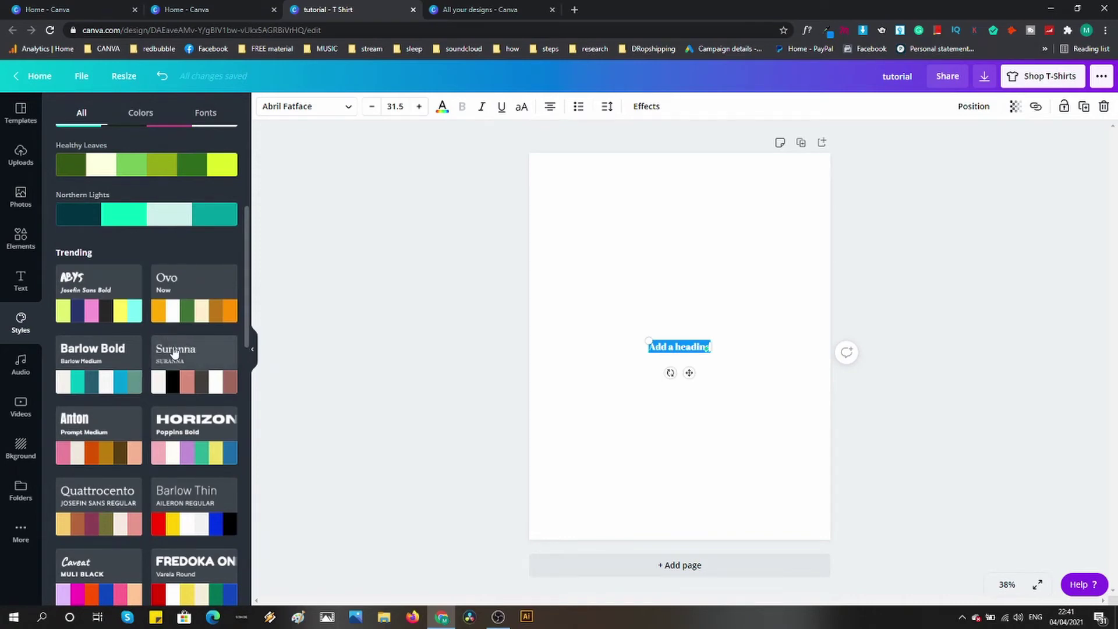
scroll(168, 262, up, 5)
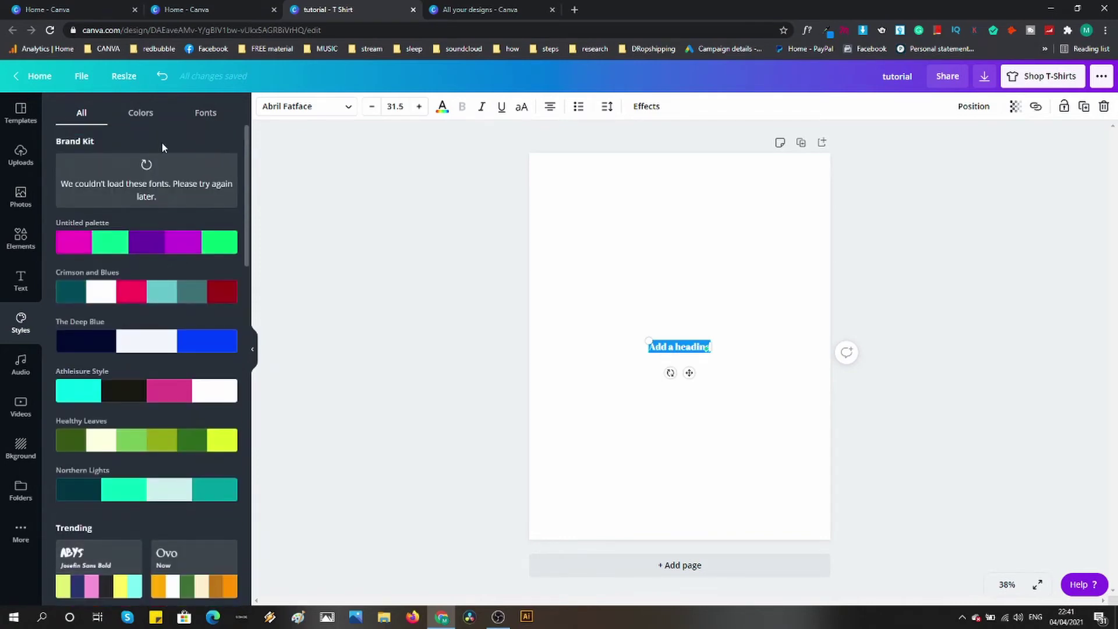
Show only the font styles and look through the trending font pairings.
click(198, 120)
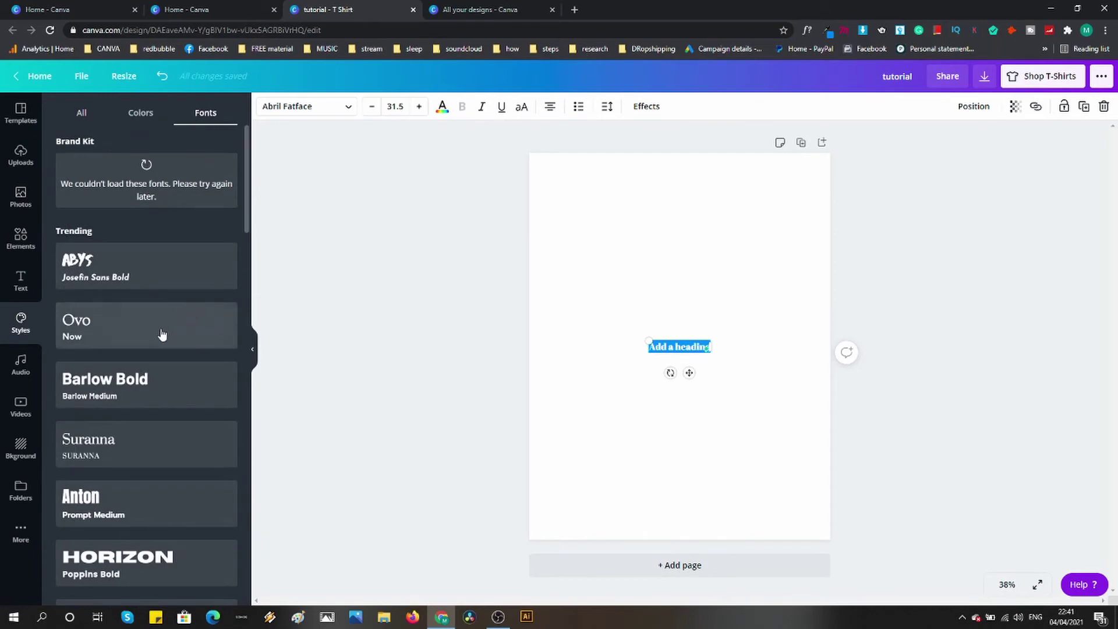
scroll(165, 292, down, 2)
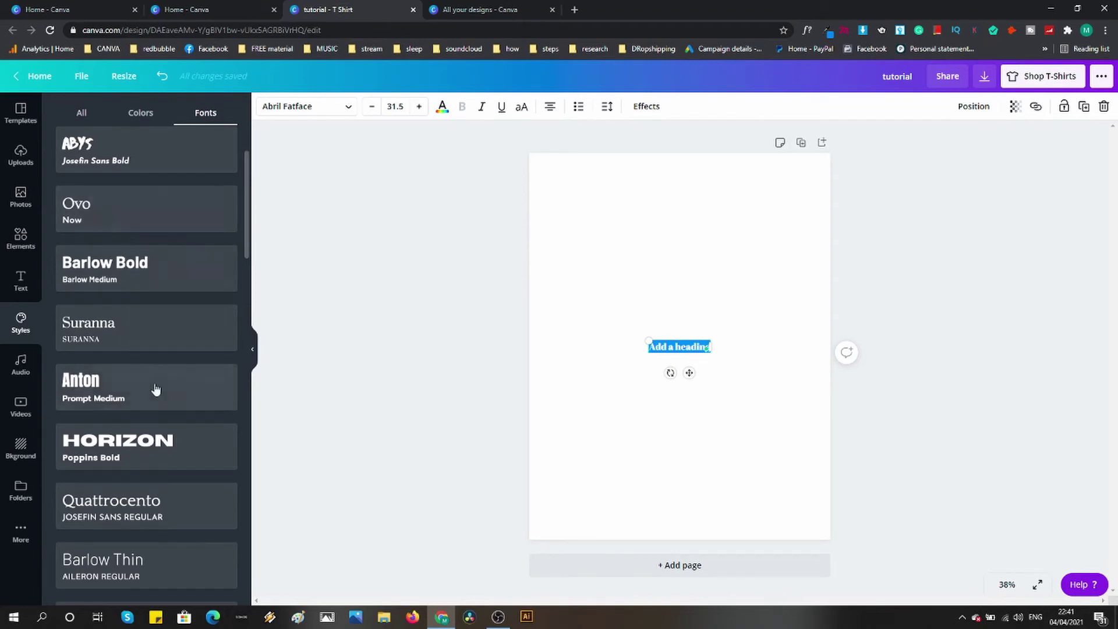
scroll(165, 373, down, 5)
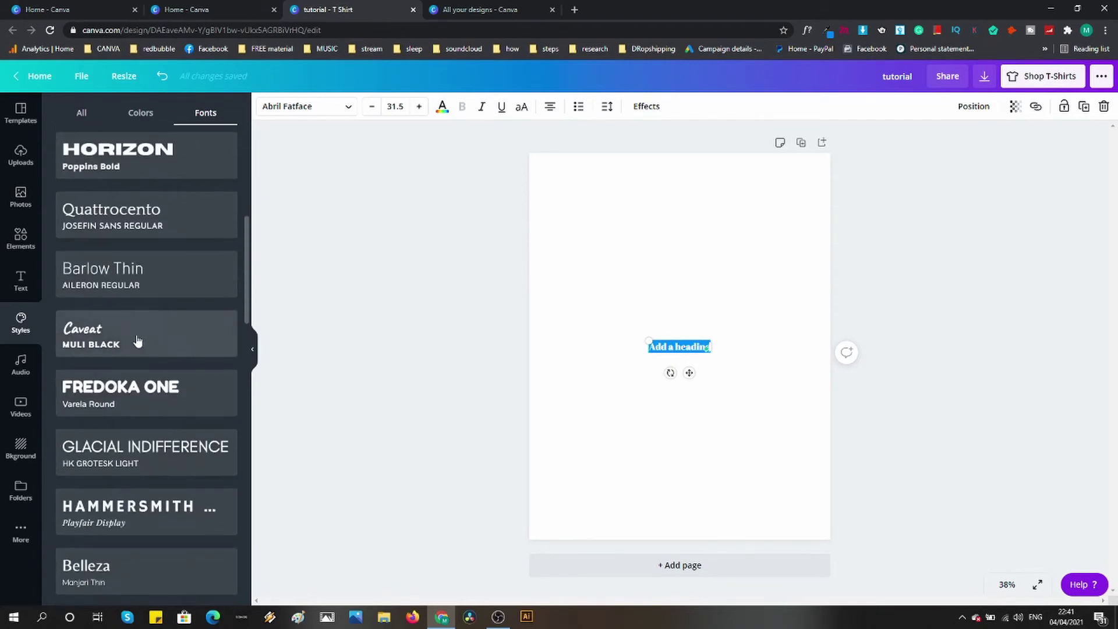
scroll(133, 394, down, 1)
scroll(134, 394, down, 5)
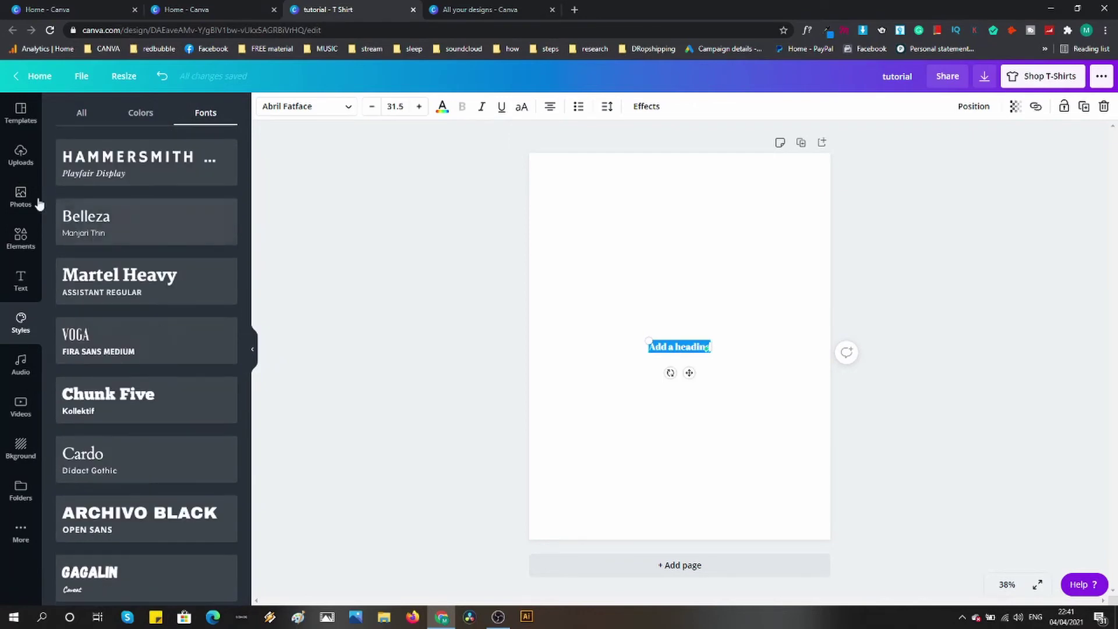
Open the audio library and look through its track categories, from Epic and Travel to Instrumental and Cinematic.
click(21, 365)
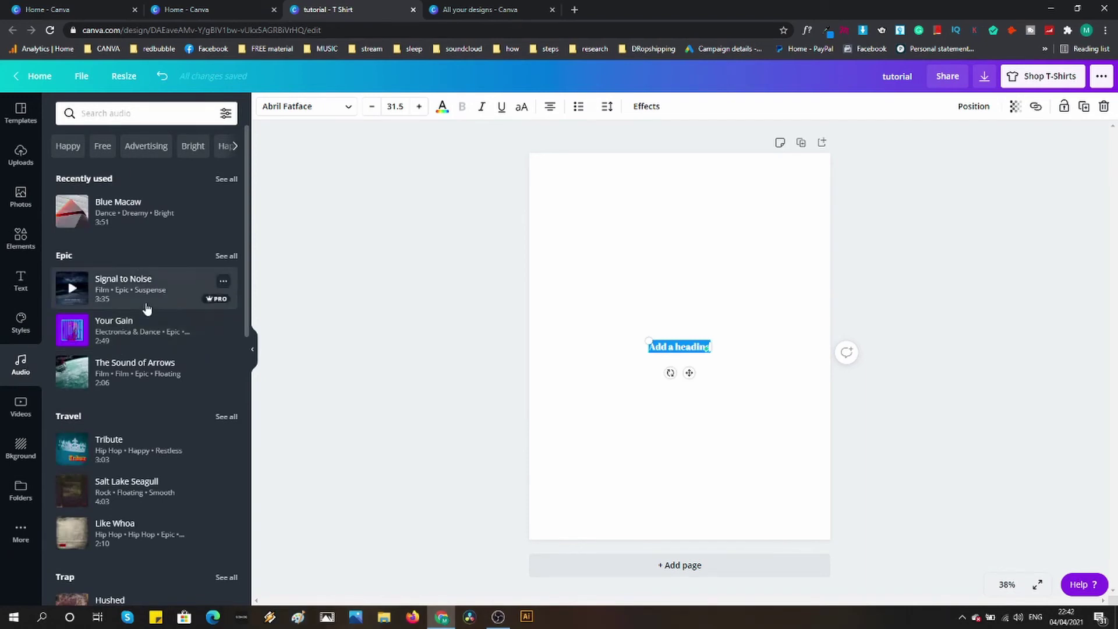
scroll(142, 293, down, 4)
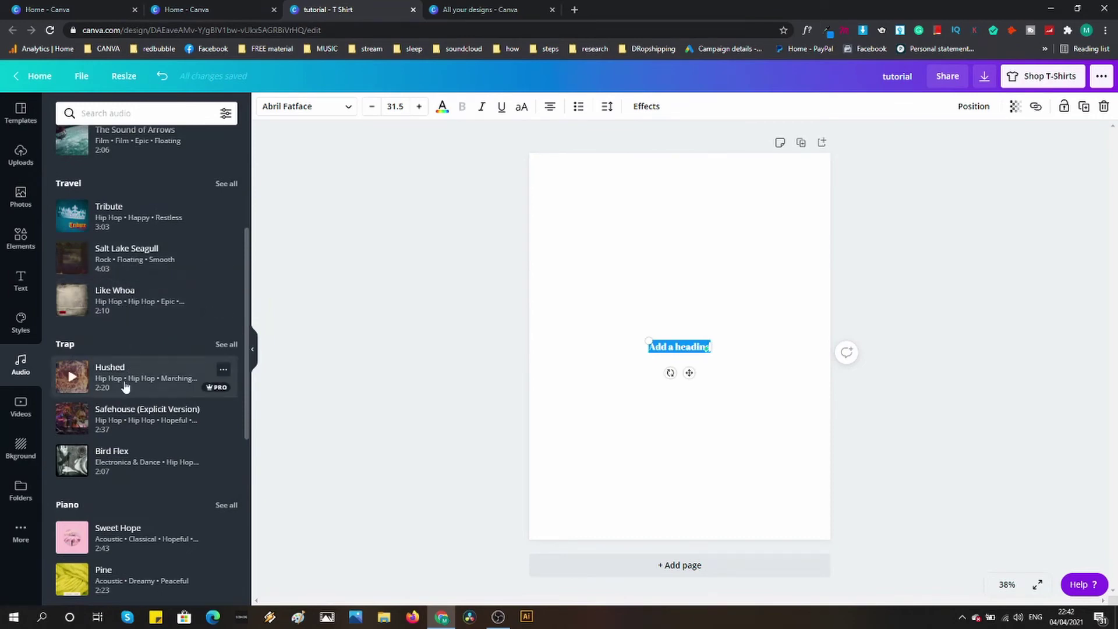
scroll(137, 364, down, 6)
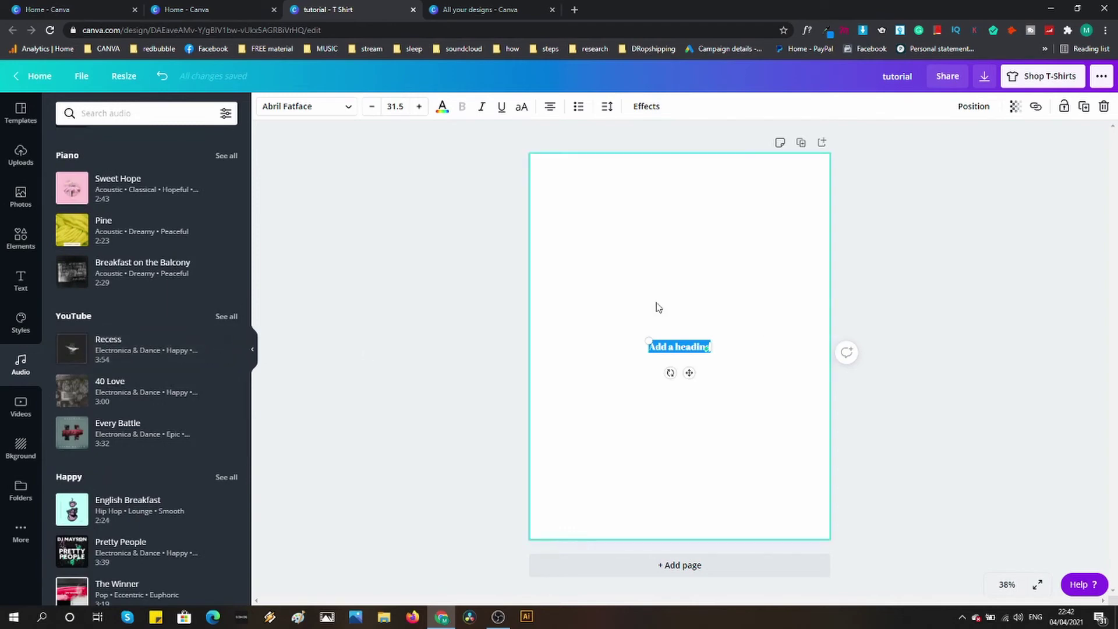
scroll(166, 366, down, 5)
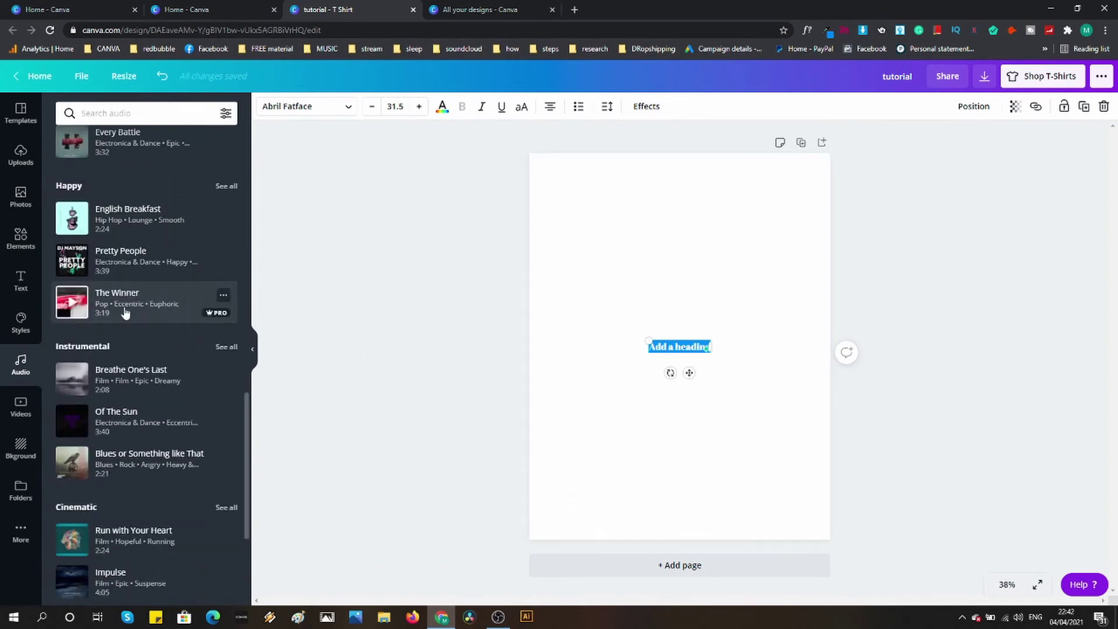
Remove the default heading from the page so that the canvas is blank.
scroll(140, 332, up, 12)
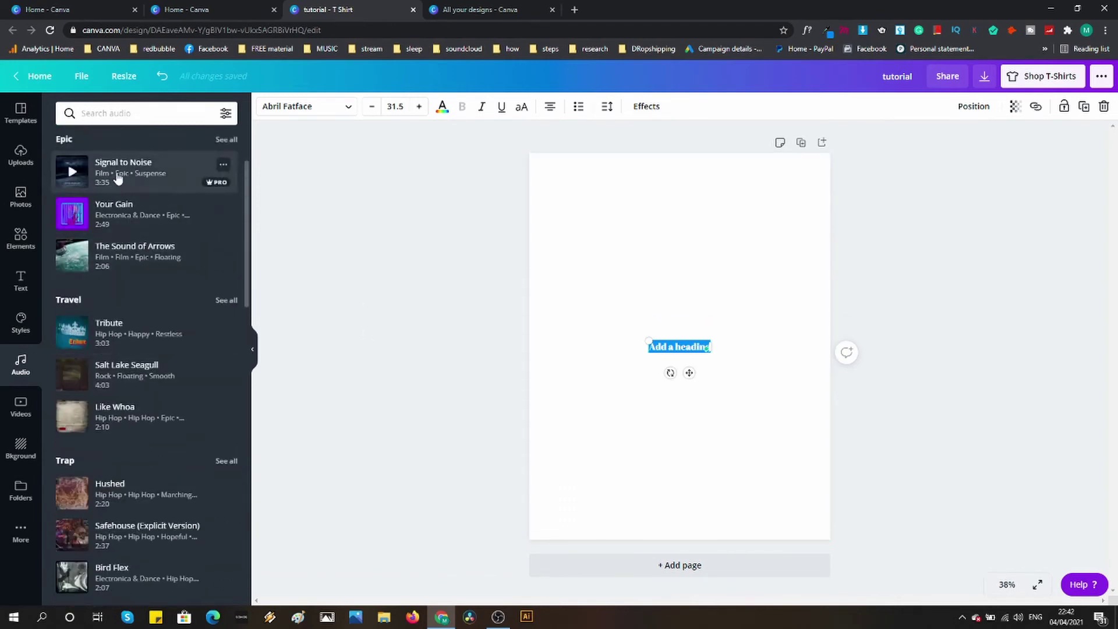
click(693, 348)
click(735, 359)
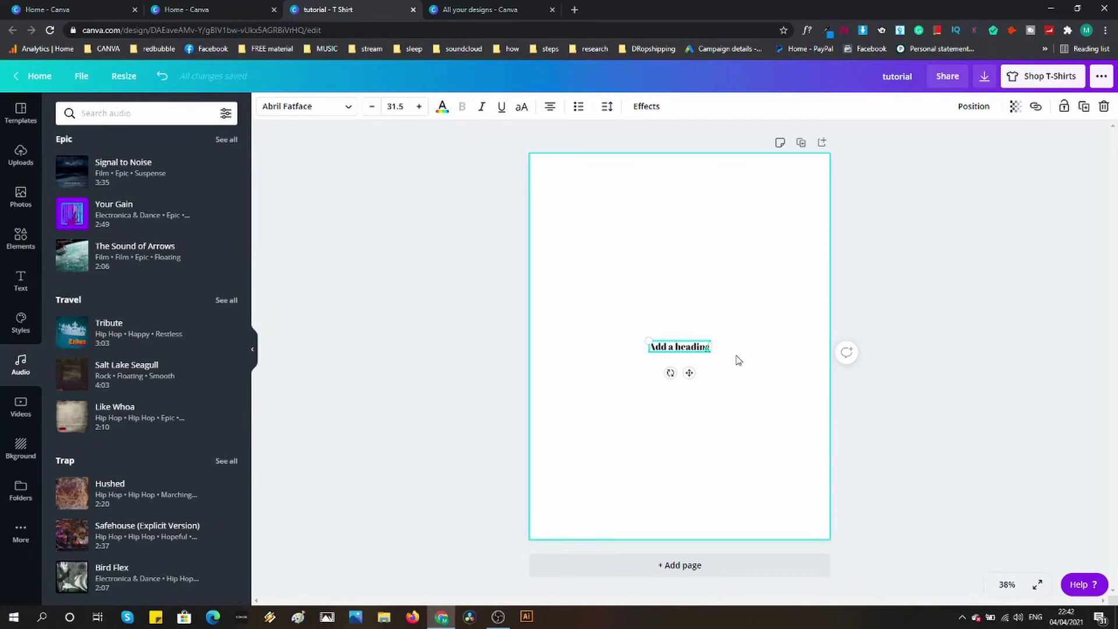
drag(693, 351, 429, 354)
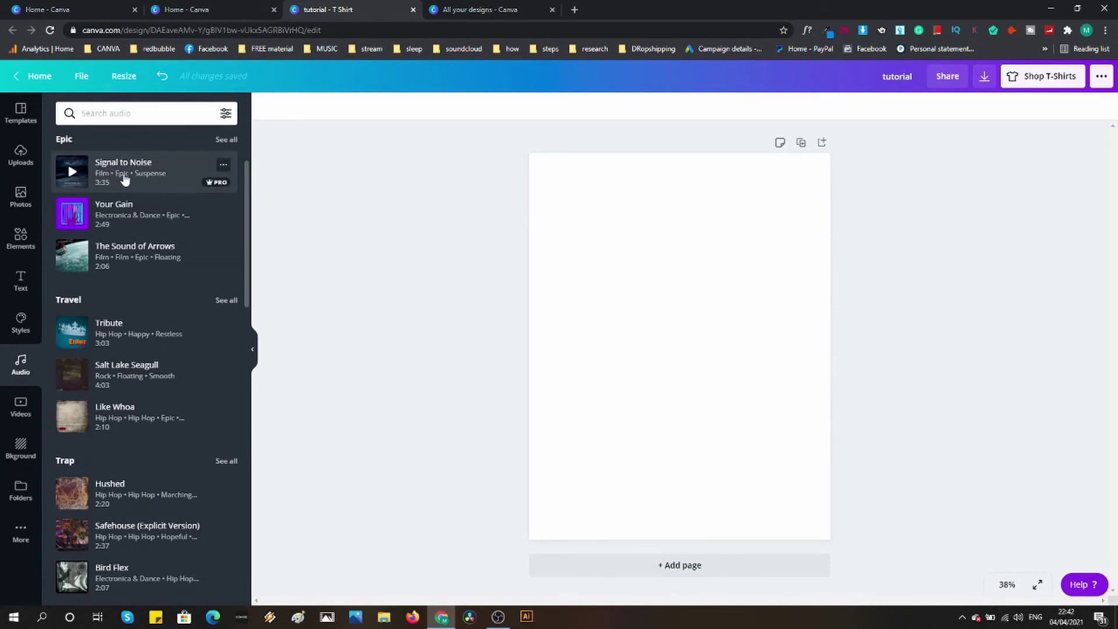
Add the Epic track Signal to Noise to the design as its music and pause its playback.
drag(122, 179, 622, 440)
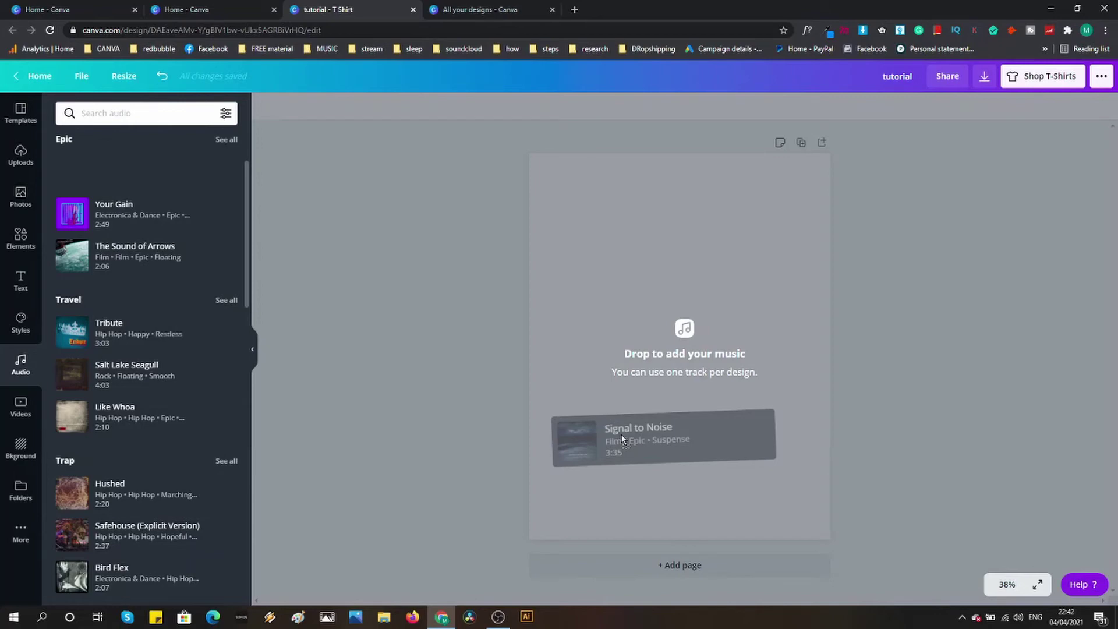
drag(621, 437, 624, 440)
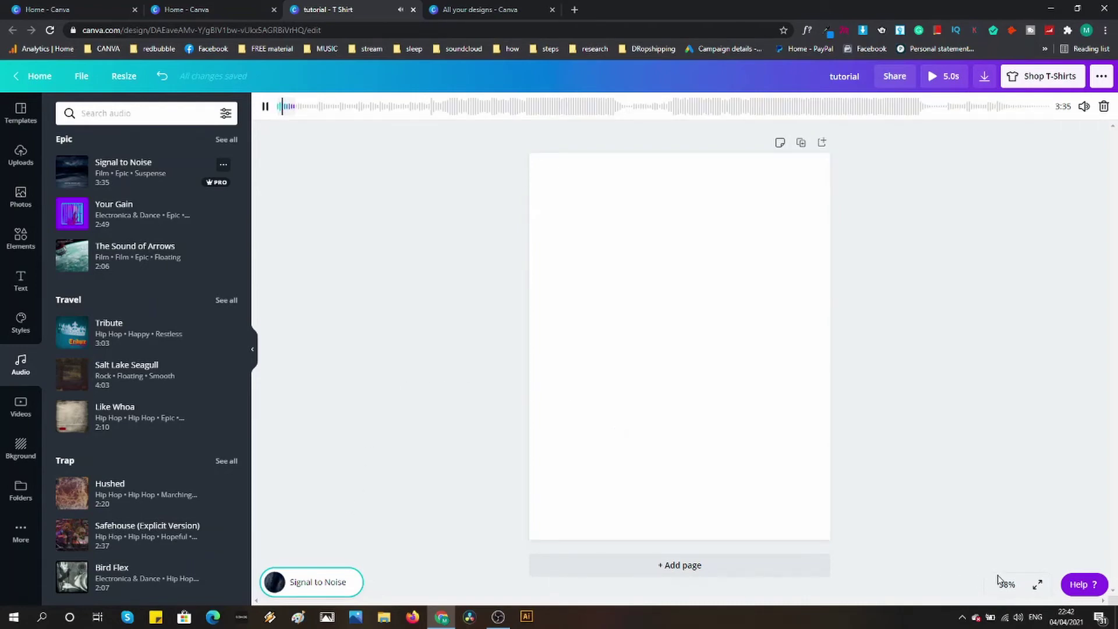
click(265, 106)
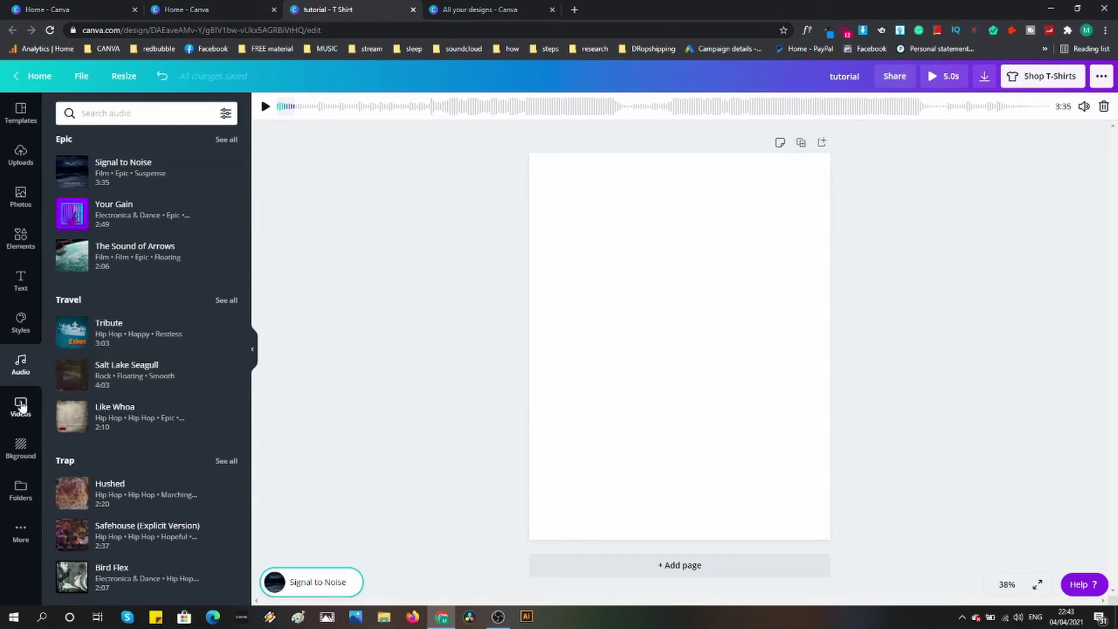
Open the video library and look through its clip categories, from Aerial Shots and Backgrounds to Rain, Sea and Sky.
click(21, 406)
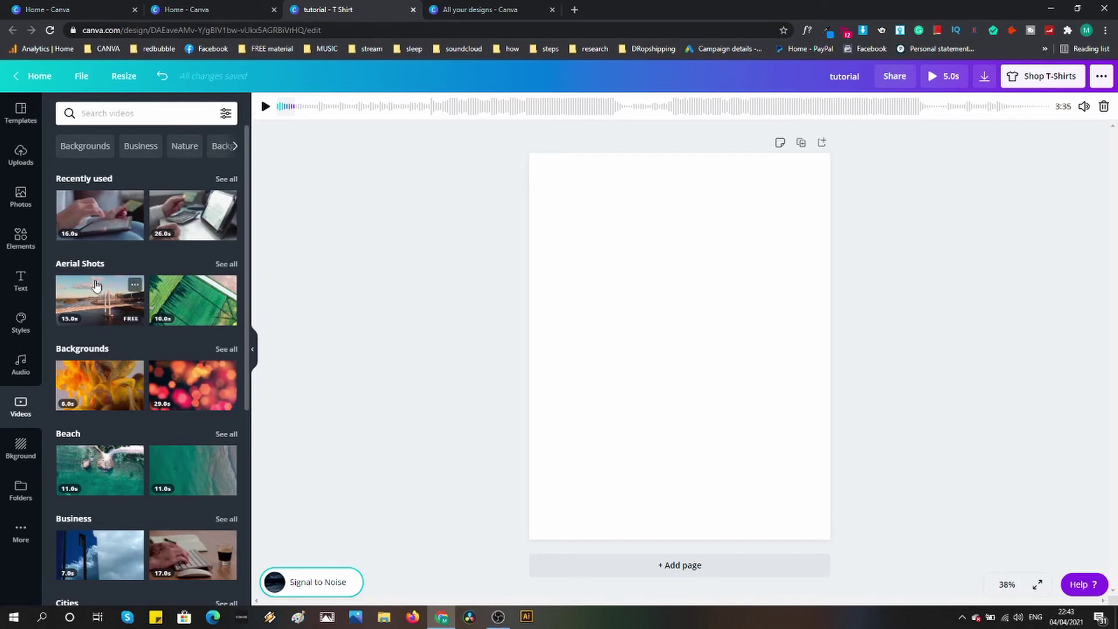
scroll(129, 303, down, 4)
scroll(134, 311, down, 5)
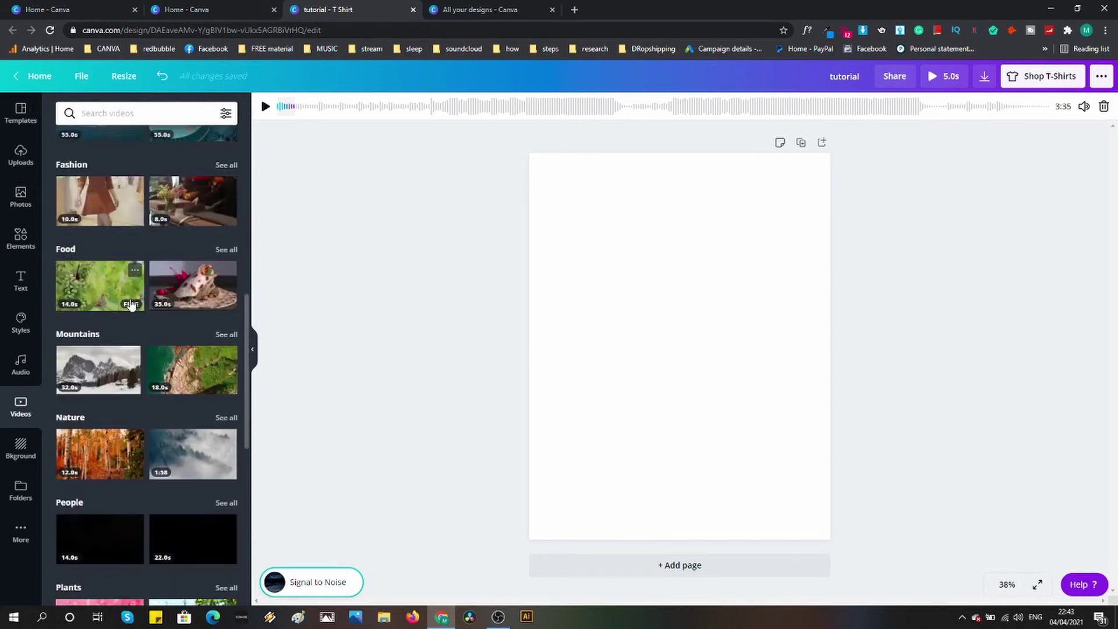
scroll(96, 289, down, 4)
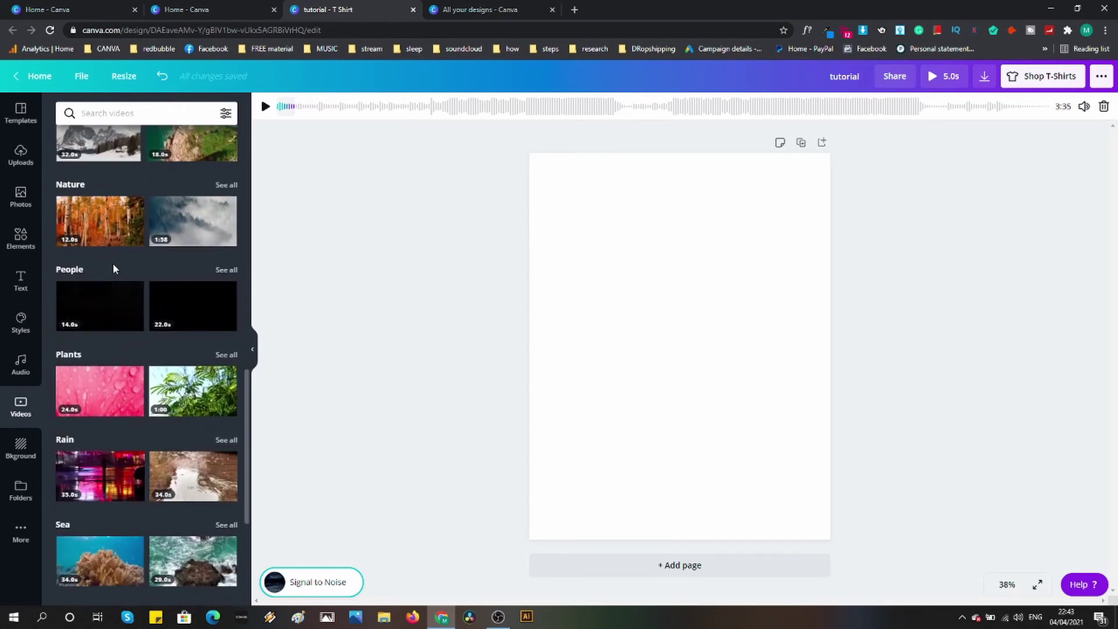
scroll(131, 261, down, 4)
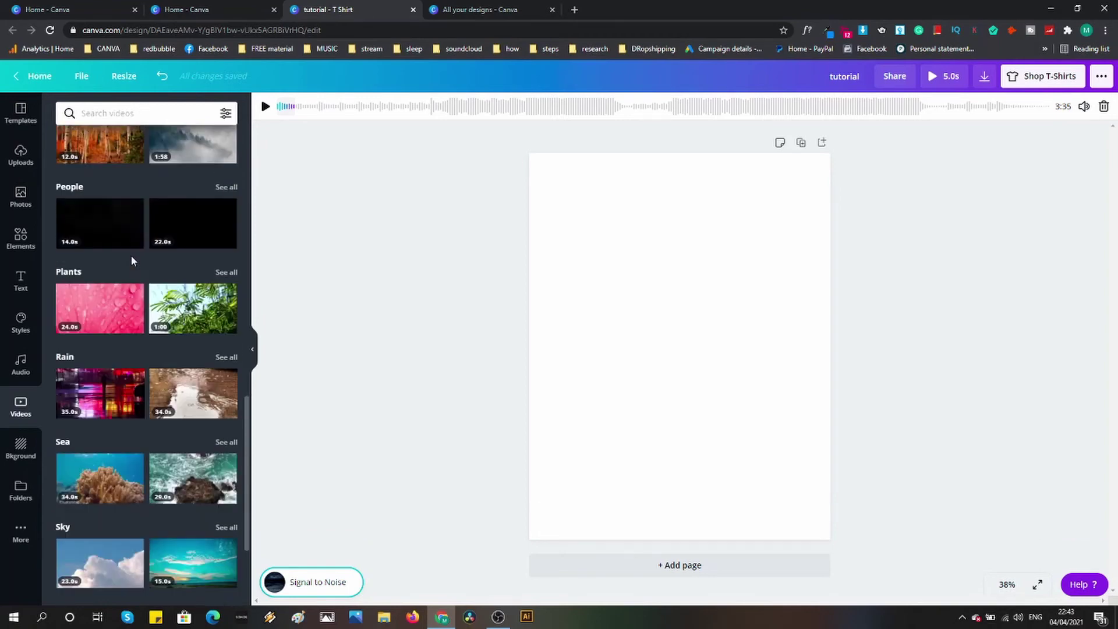
scroll(127, 302, down, 3)
scroll(127, 302, up, 20)
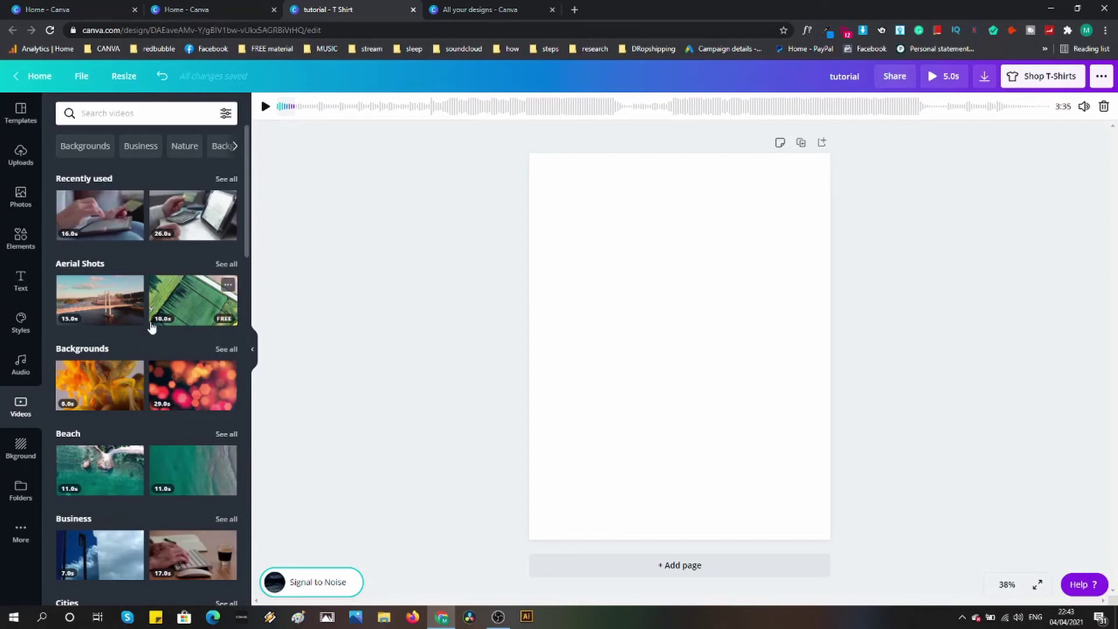
scroll(145, 346, down, 4)
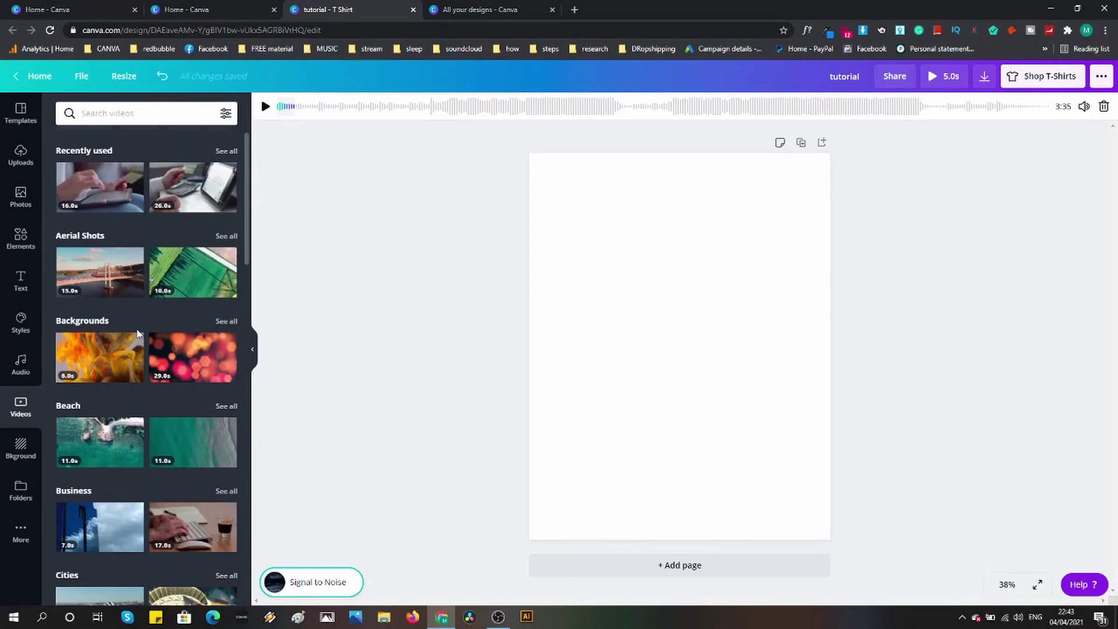
scroll(145, 346, up, 4)
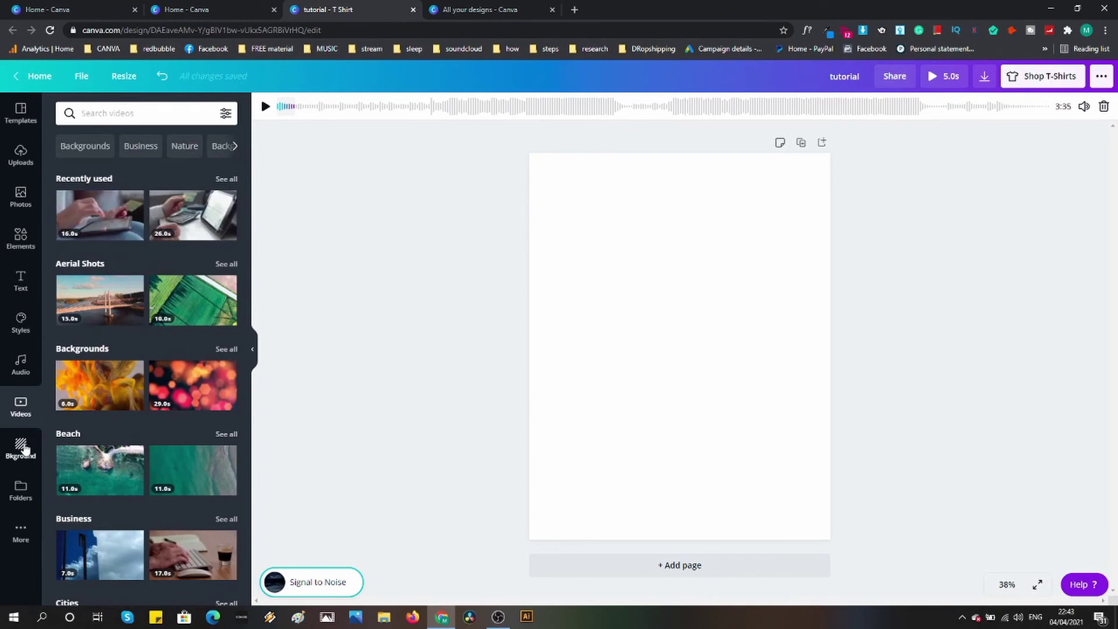
Try black and pink as the page's background colour, and settle on yellow.
click(21, 449)
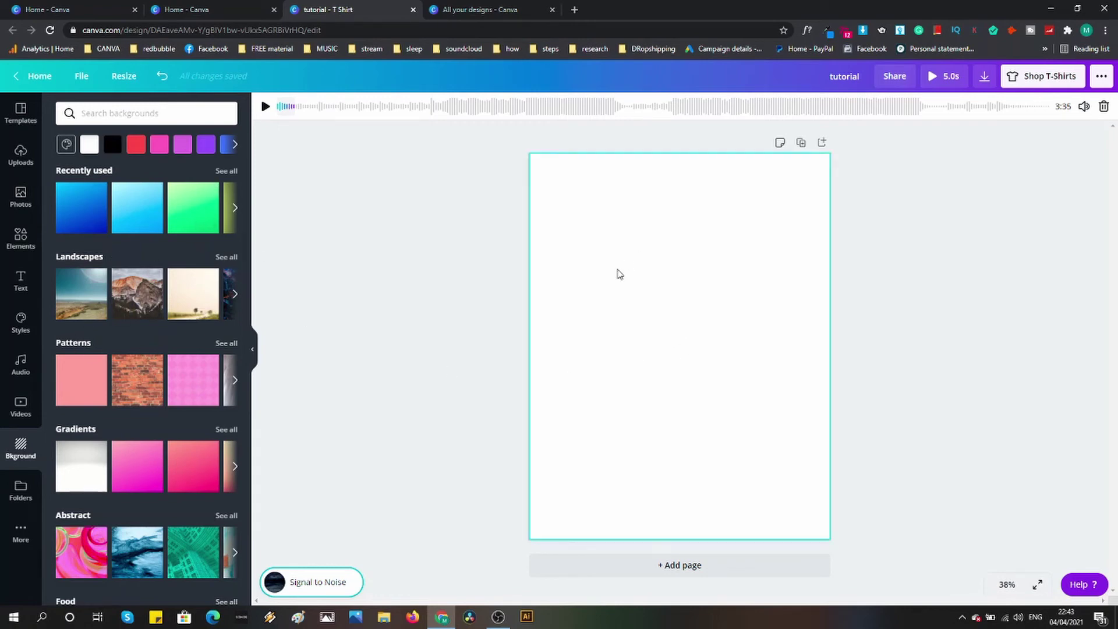
click(652, 308)
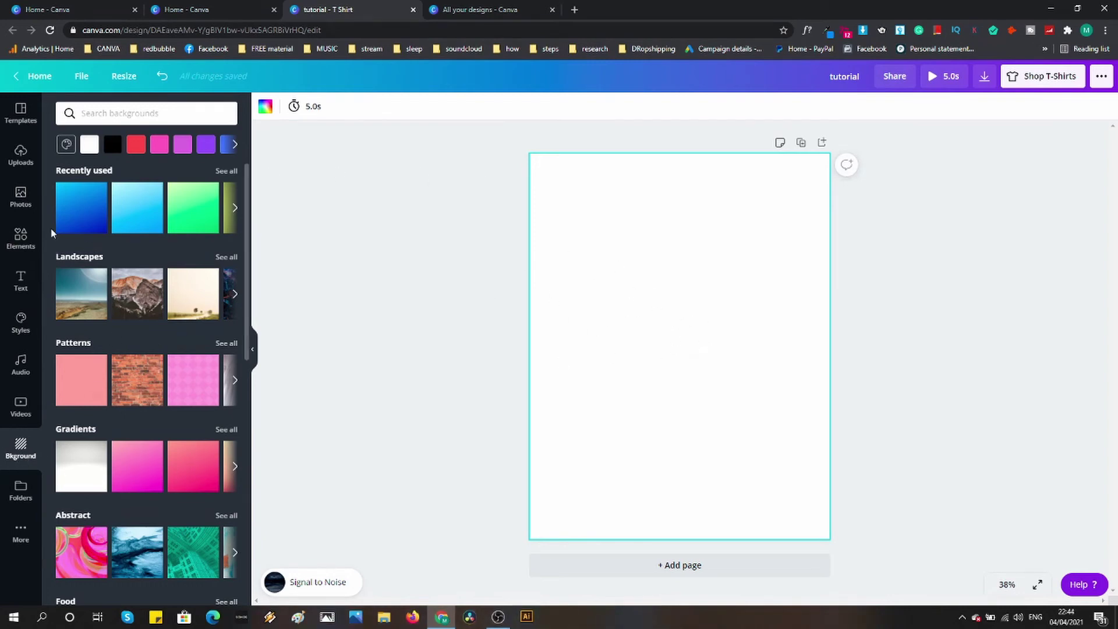
click(114, 145)
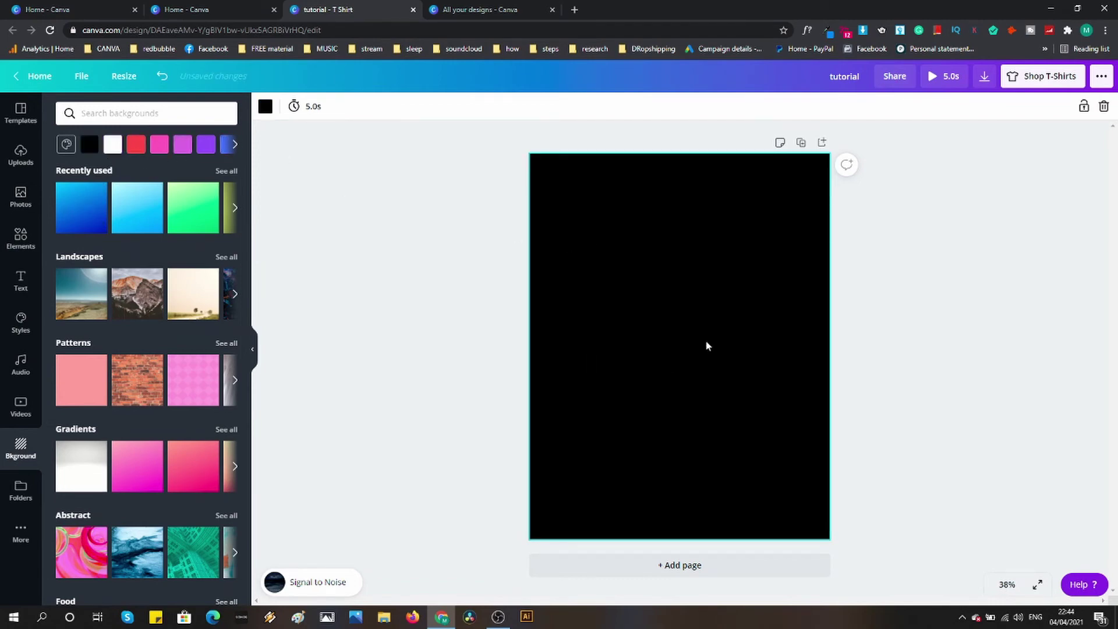
click(159, 144)
click(234, 145)
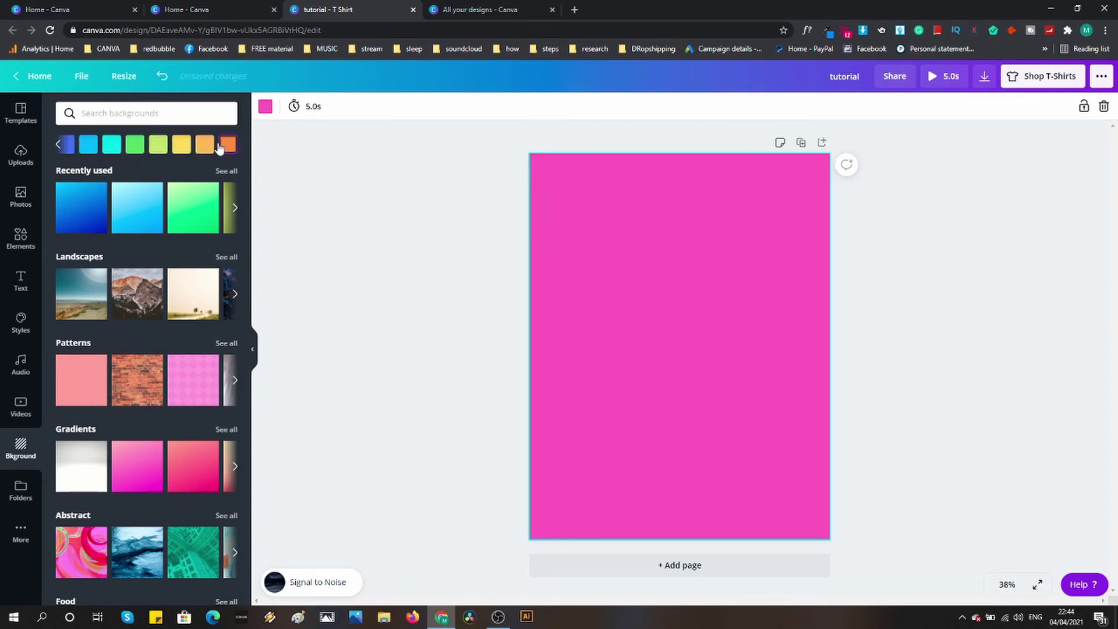
click(182, 145)
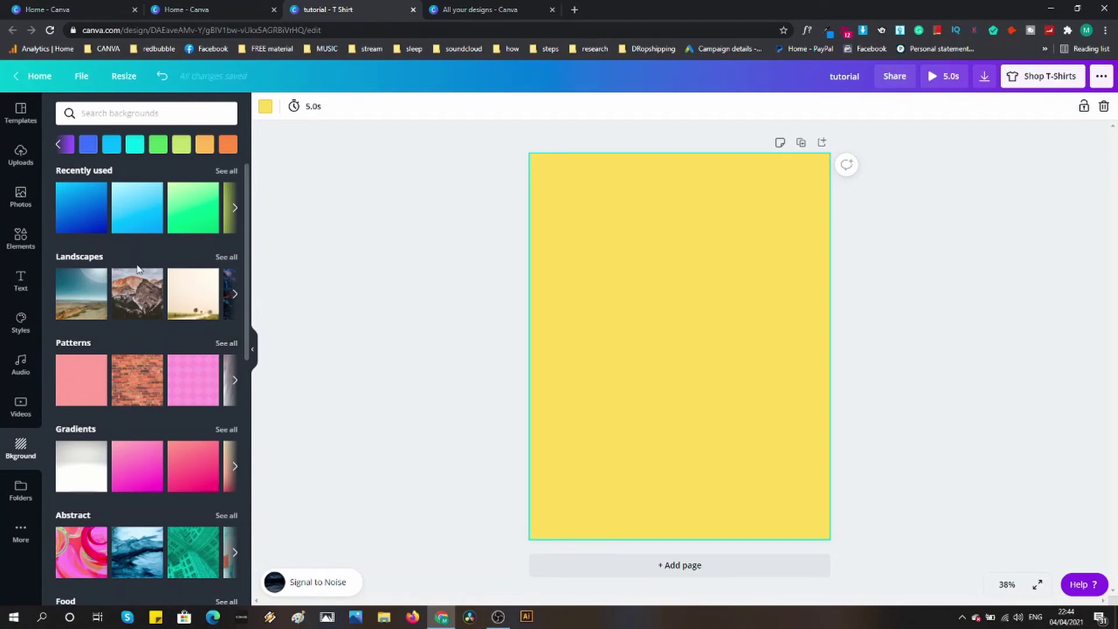
Look through the background image categories, including Landscapes, Patterns, Gradients, Abstract, Food, Textures, Flowers and Nature.
scroll(139, 269, down, 2)
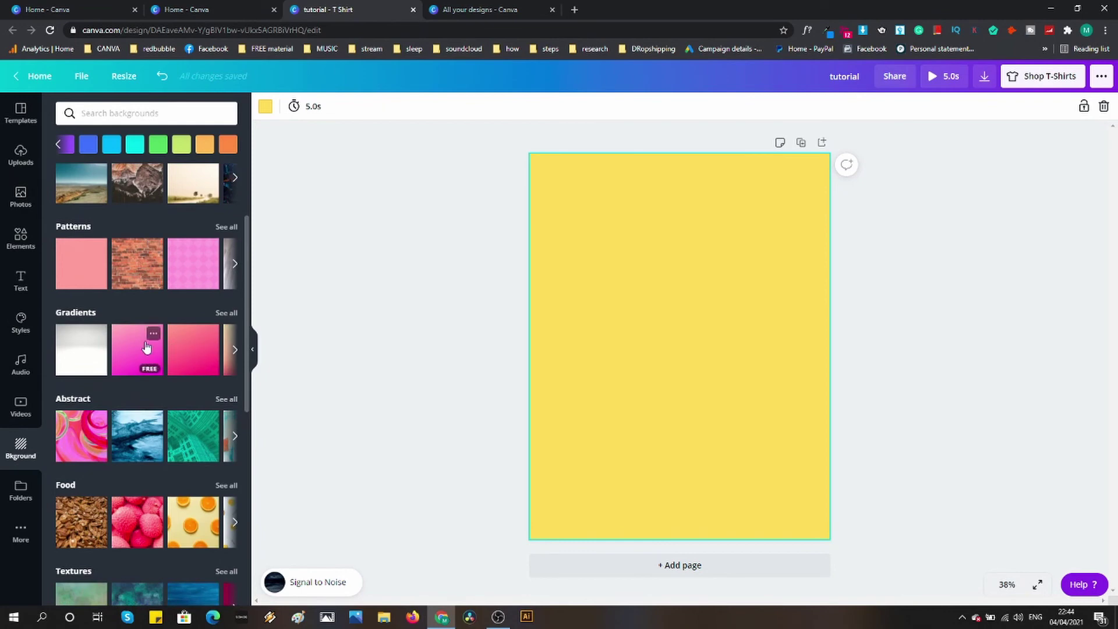
scroll(166, 332, up, 2)
scroll(128, 349, down, 2)
scroll(116, 343, down, 4)
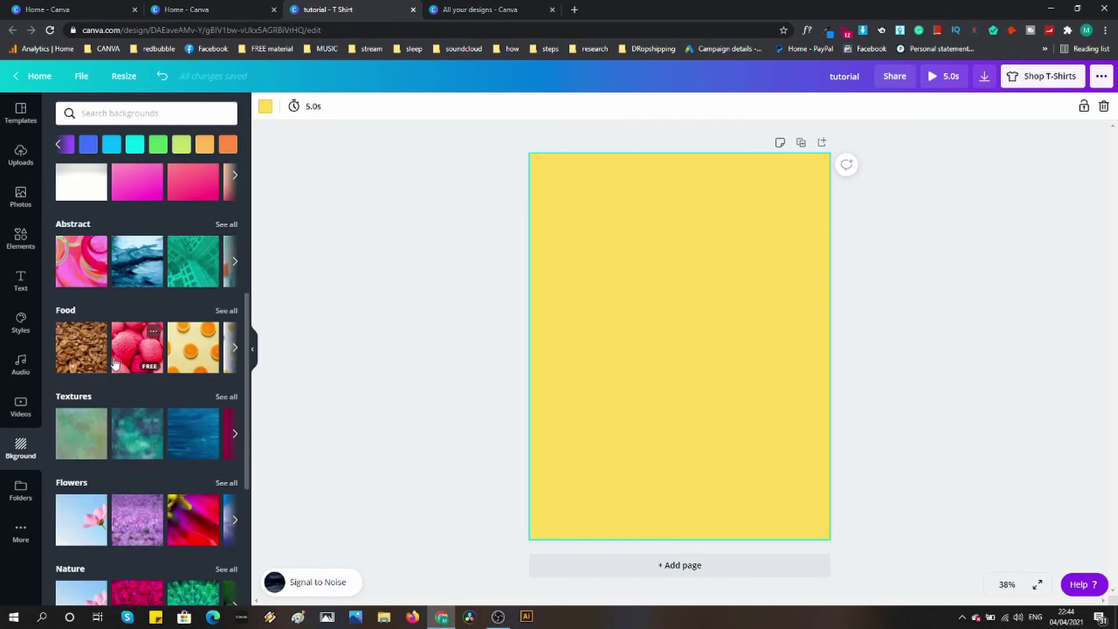
scroll(157, 362, down, 3)
scroll(131, 313, up, 1)
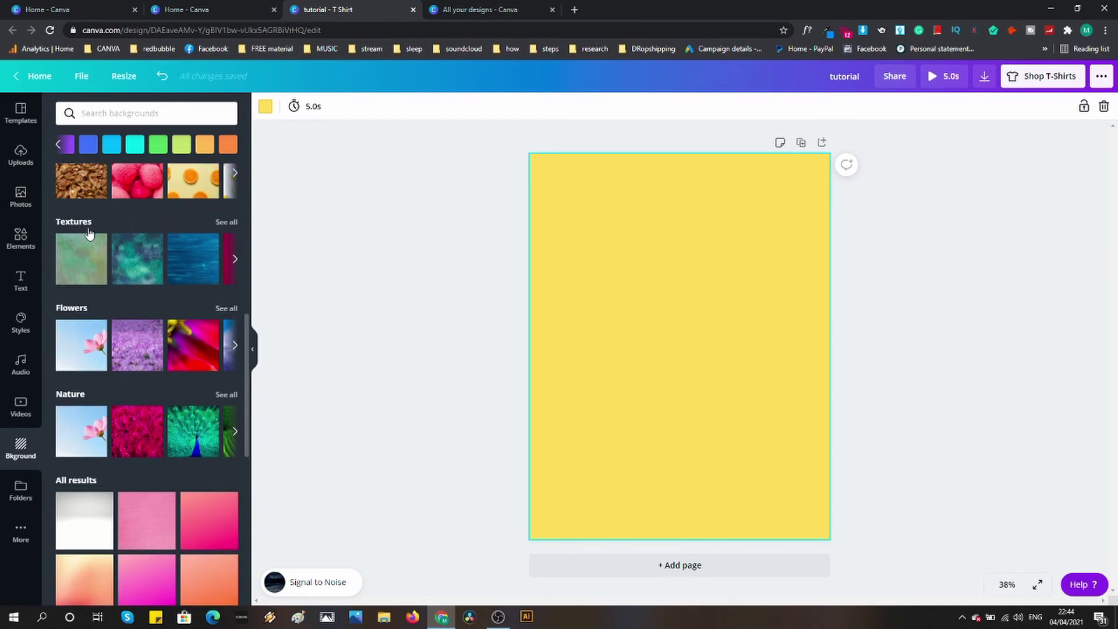
scroll(152, 401, down, 6)
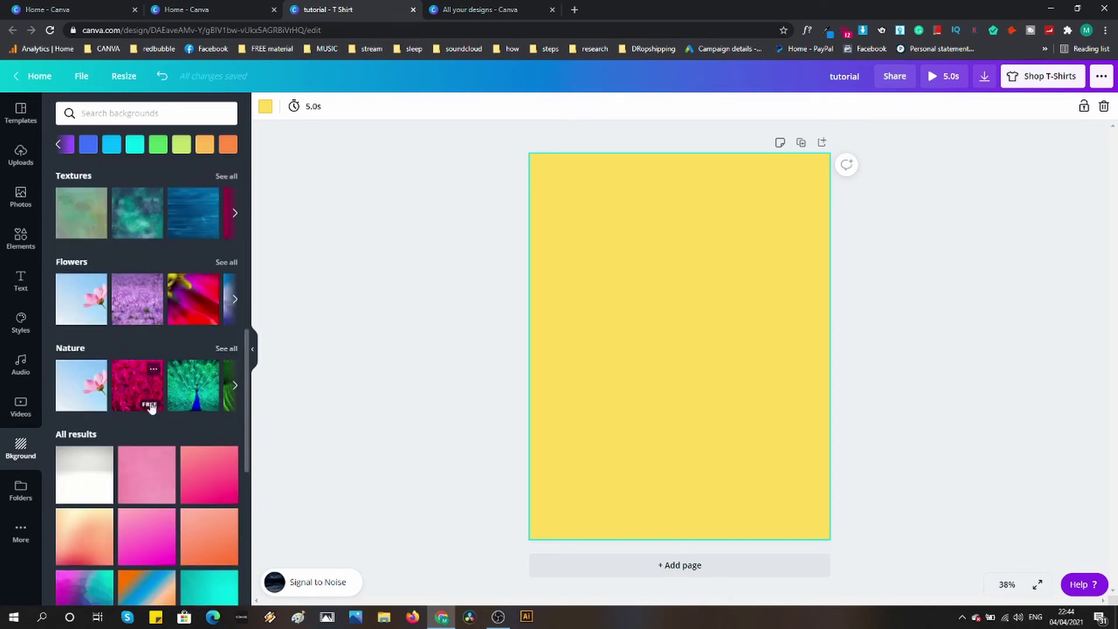
scroll(153, 402, down, 2)
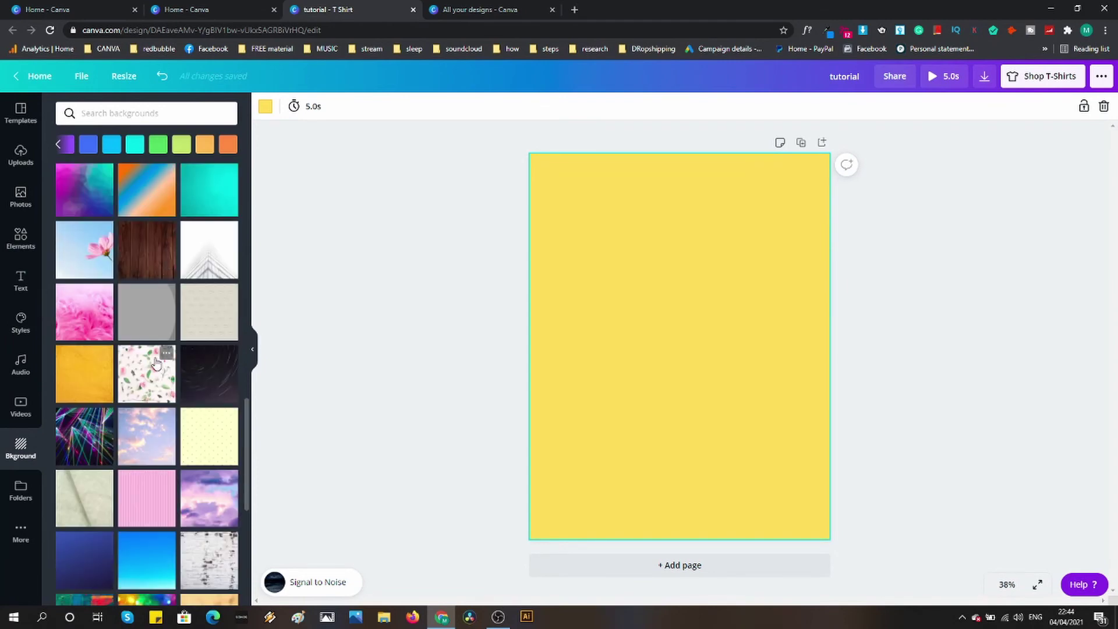
drag(247, 431, 238, 184)
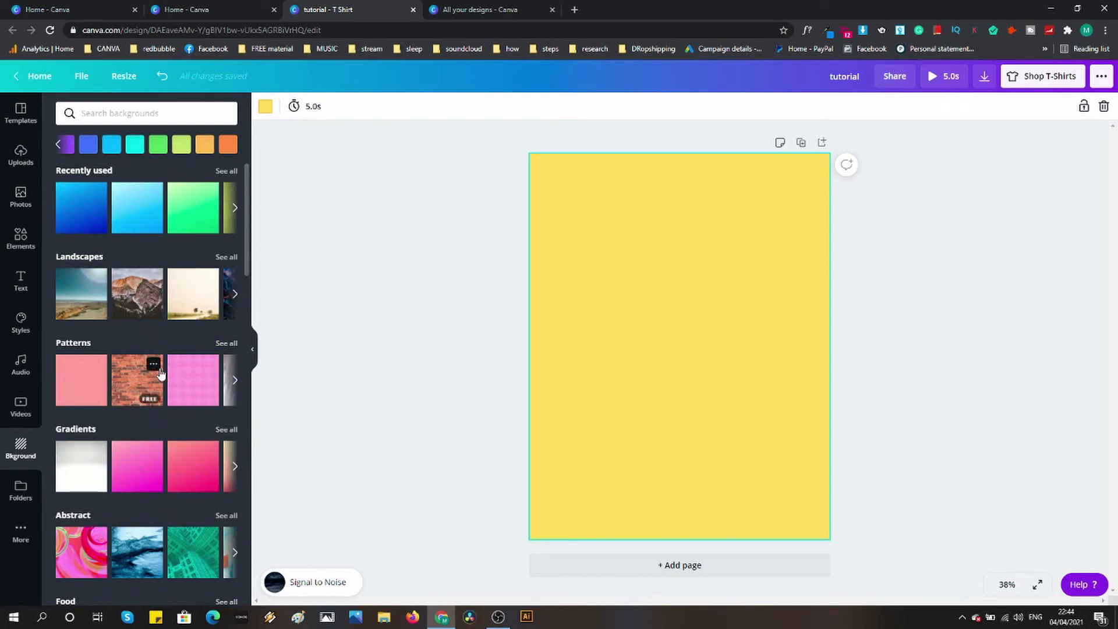
View the design folders and look through the additional apps and integrations, from Pexels and Google Drive to YouTube and HubSpot.
click(20, 492)
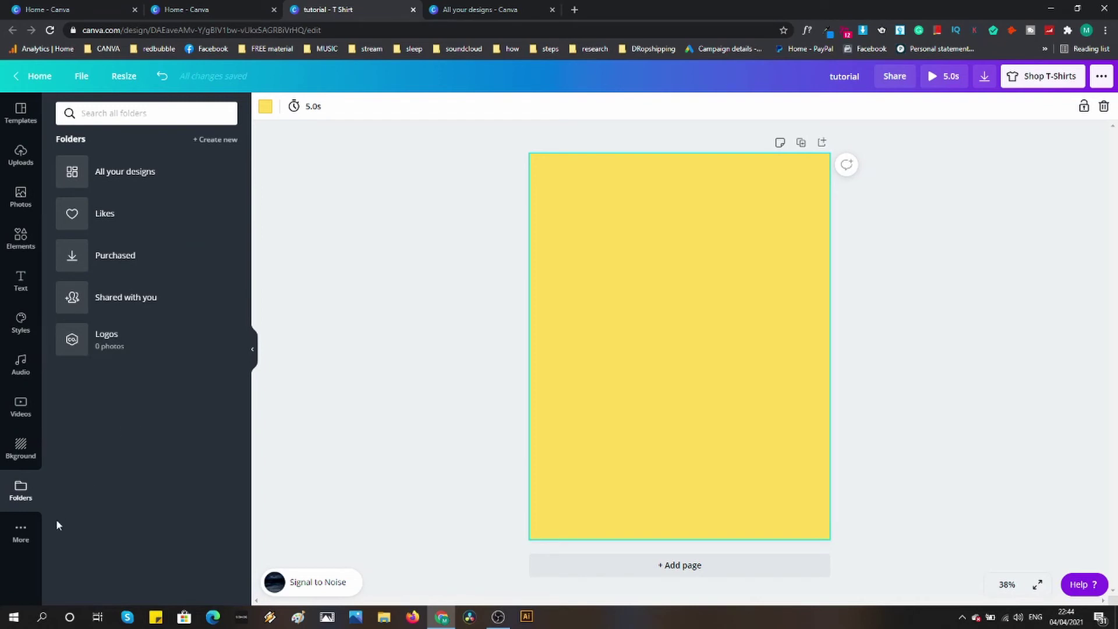
click(20, 533)
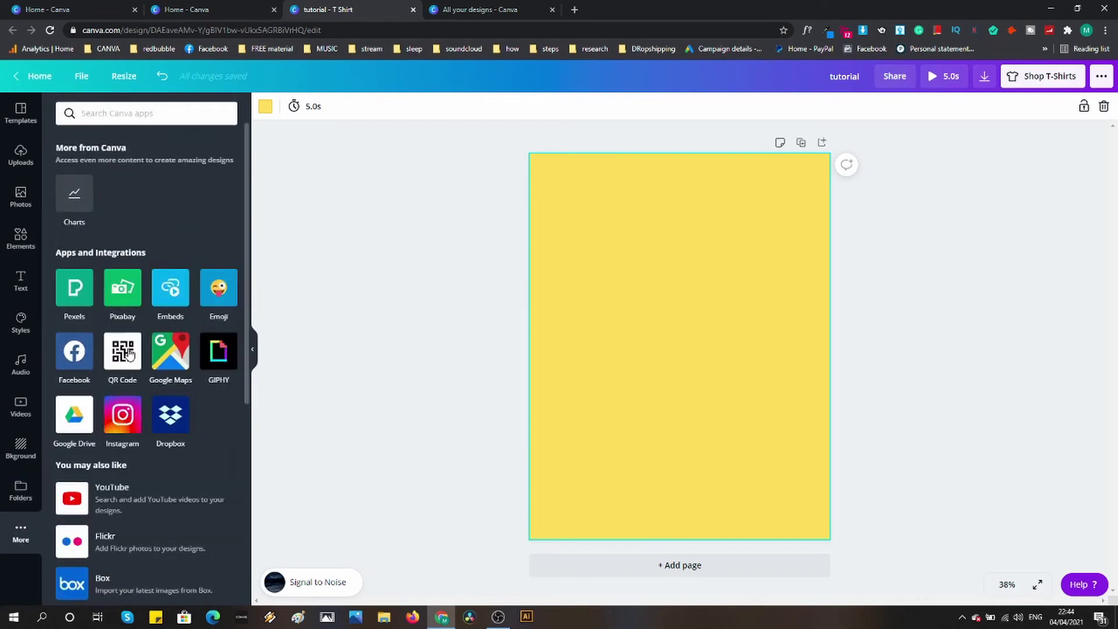
scroll(169, 364, down, 6)
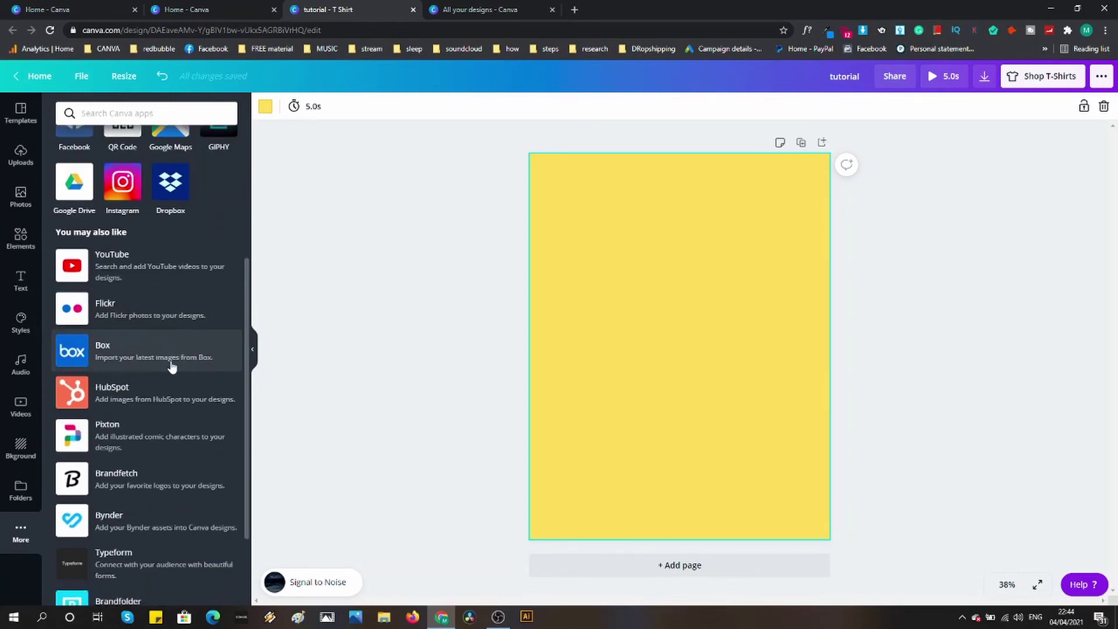
scroll(160, 357, up, 4)
scroll(162, 356, up, 2)
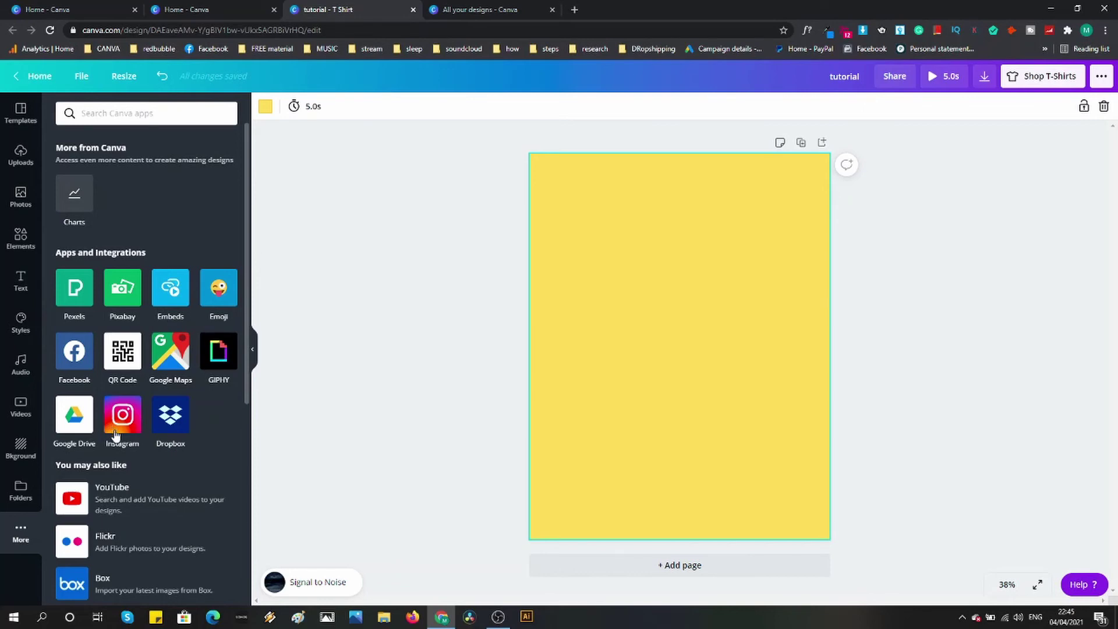
scroll(133, 436, down, 5)
scroll(170, 432, up, 2)
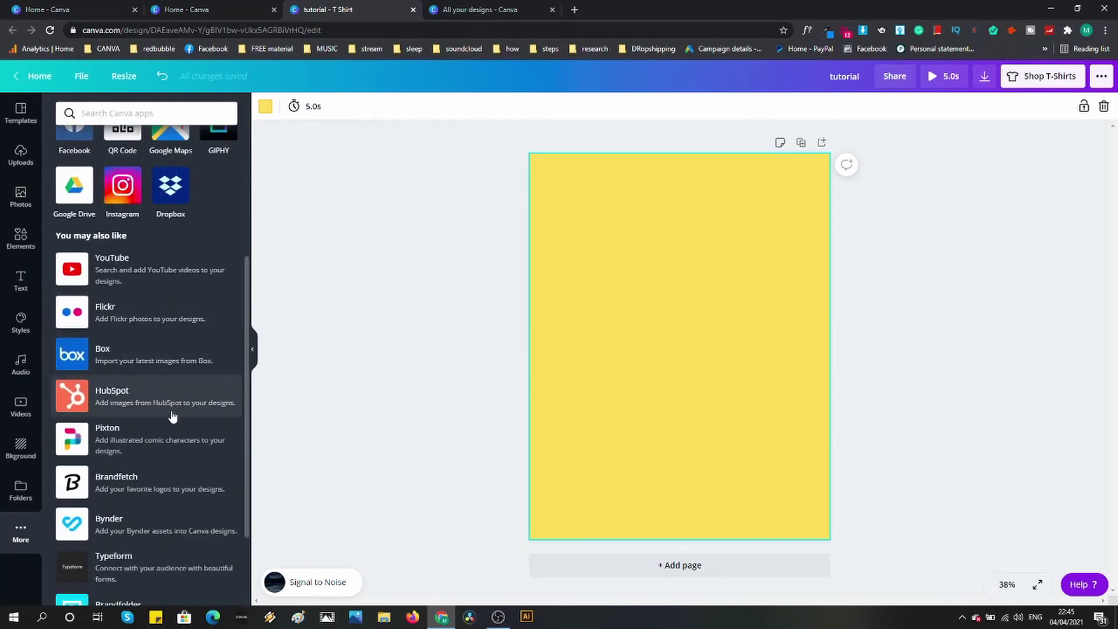
scroll(169, 418, down, 2)
scroll(145, 410, up, 5)
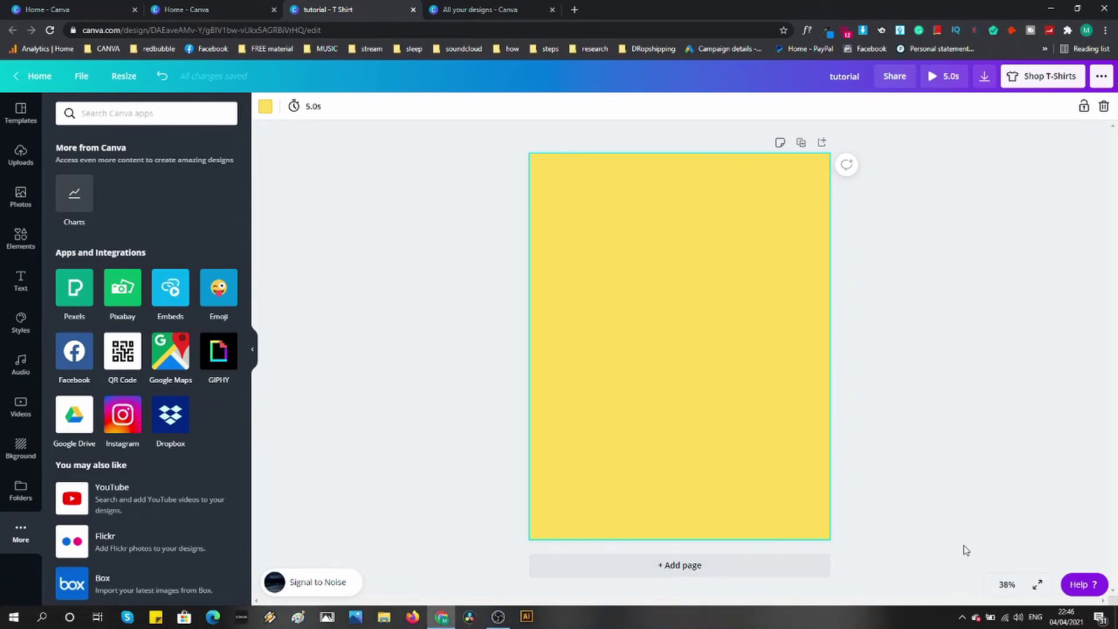
Preview the page in full screen, look at the available zoom levels without changing them, and reselect the page background.
click(1038, 586)
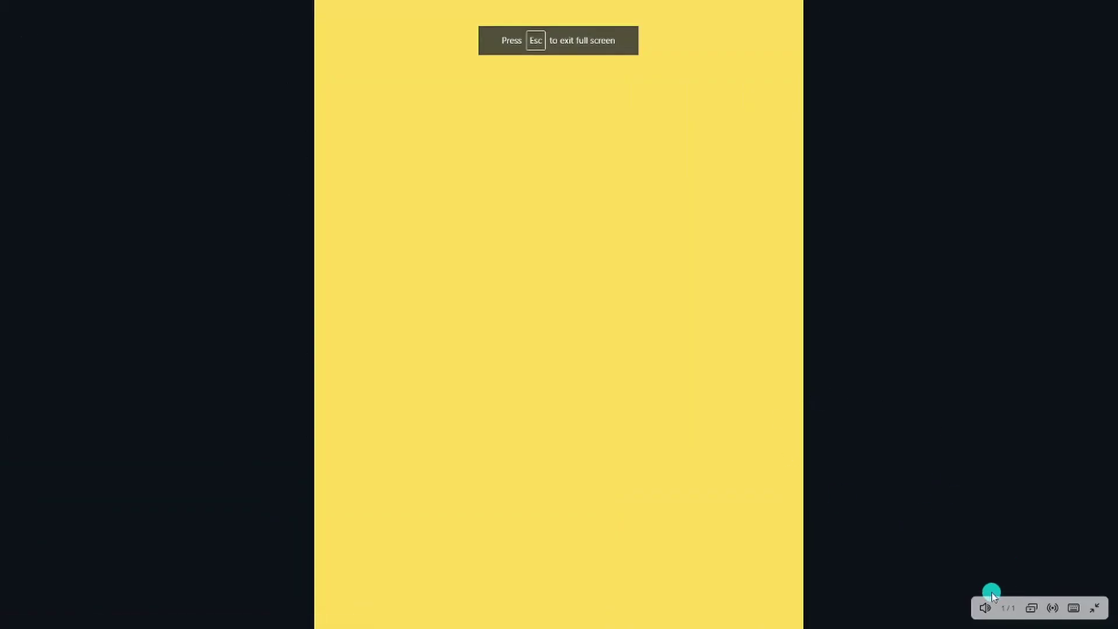
key(Escape)
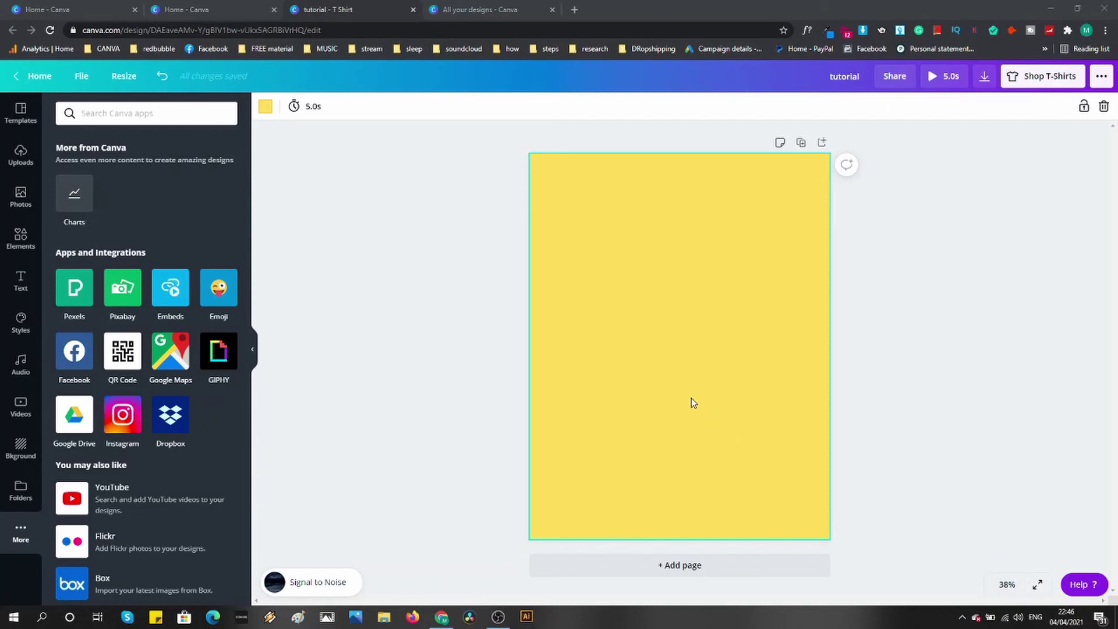
click(1007, 586)
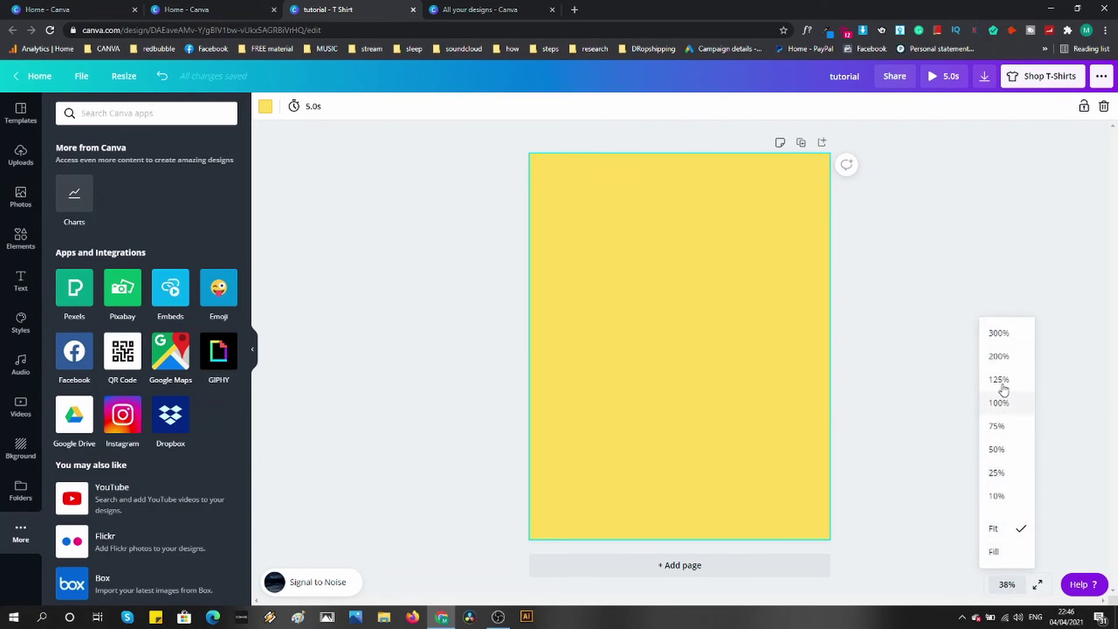
click(930, 298)
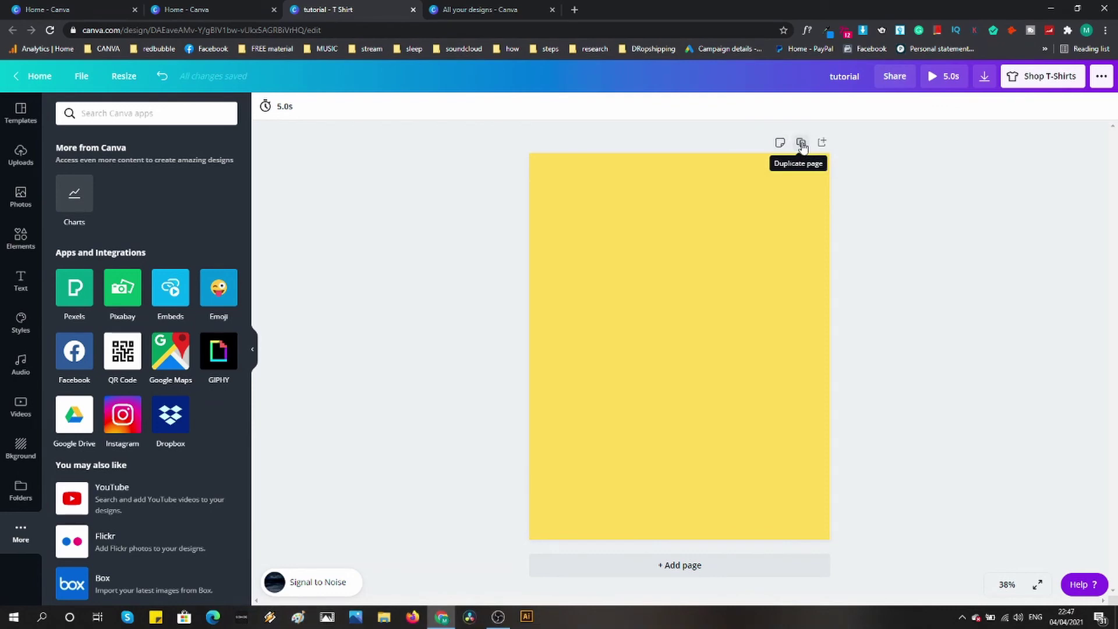
click(639, 234)
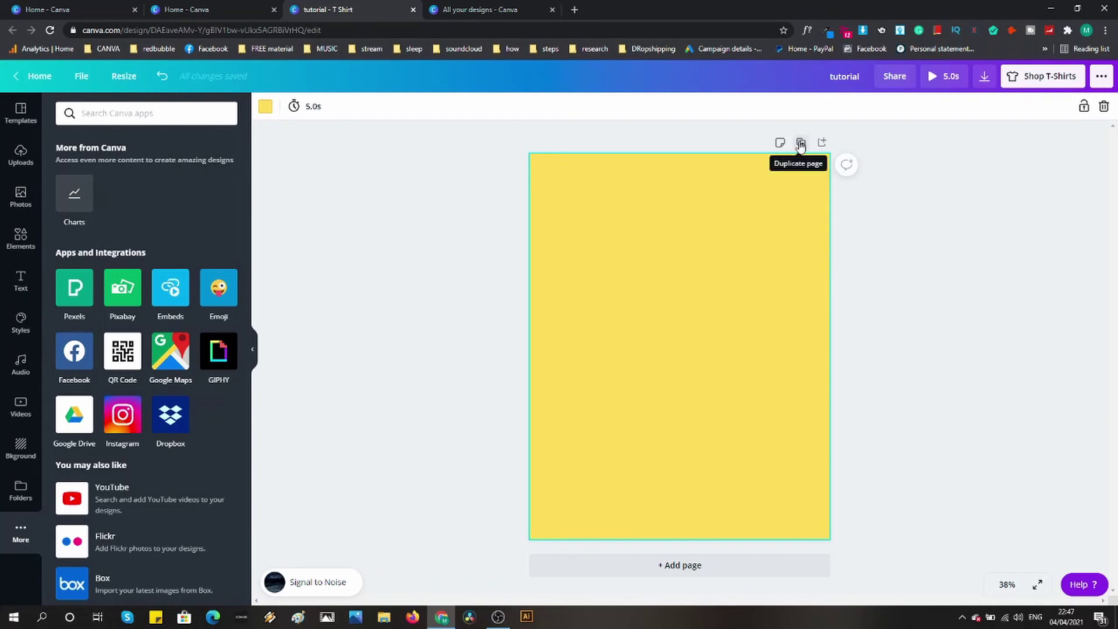
Duplicate the yellow page, and add another page directly after page 1.
click(801, 144)
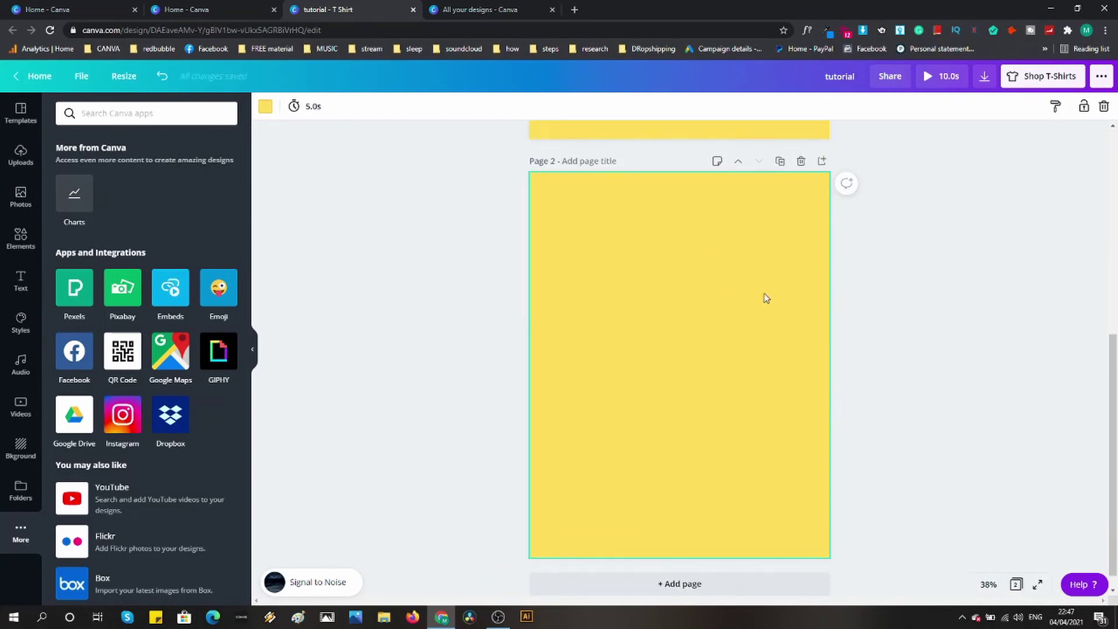
scroll(677, 251, up, 6)
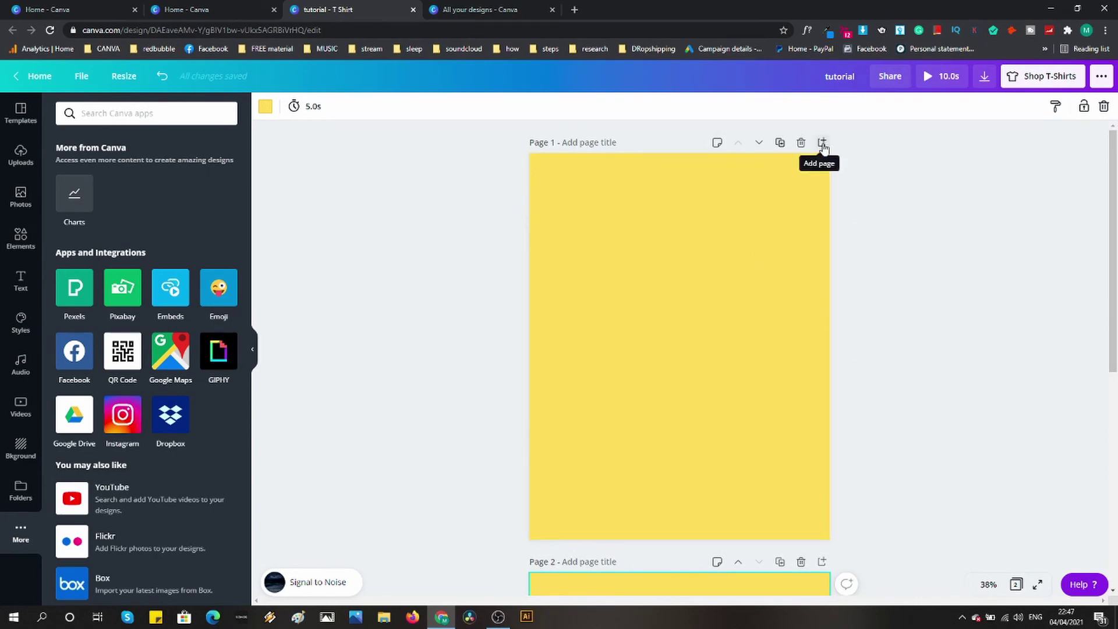
click(822, 144)
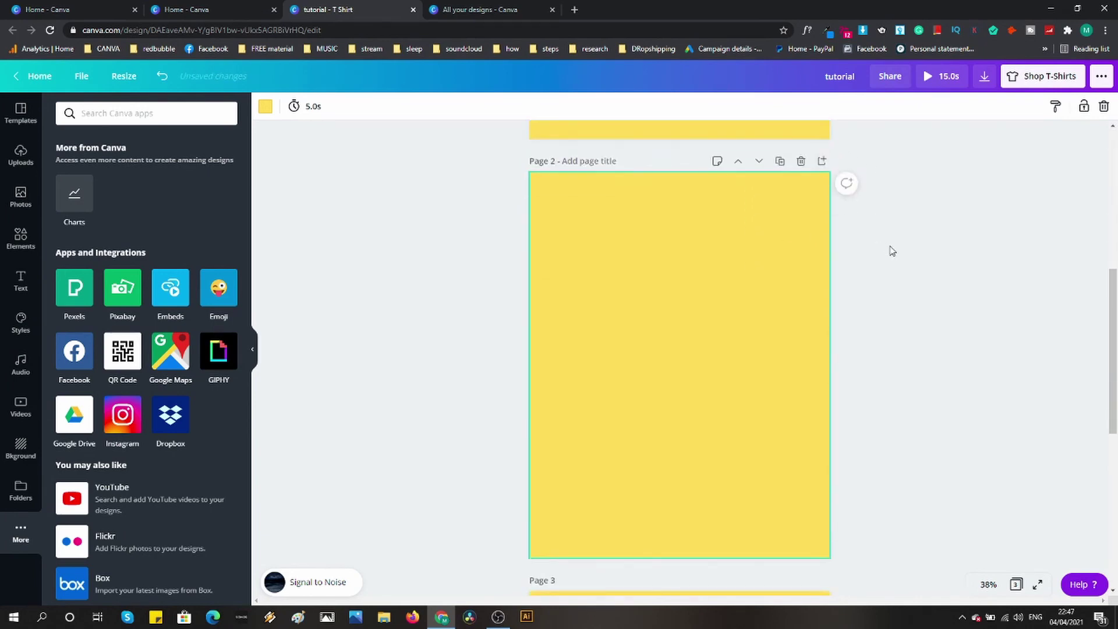
Look through the design's stacked pages, view them all together in grid view, and return to the normal page view.
scroll(879, 256, down, 5)
scroll(832, 265, up, 2)
scroll(757, 268, up, 10)
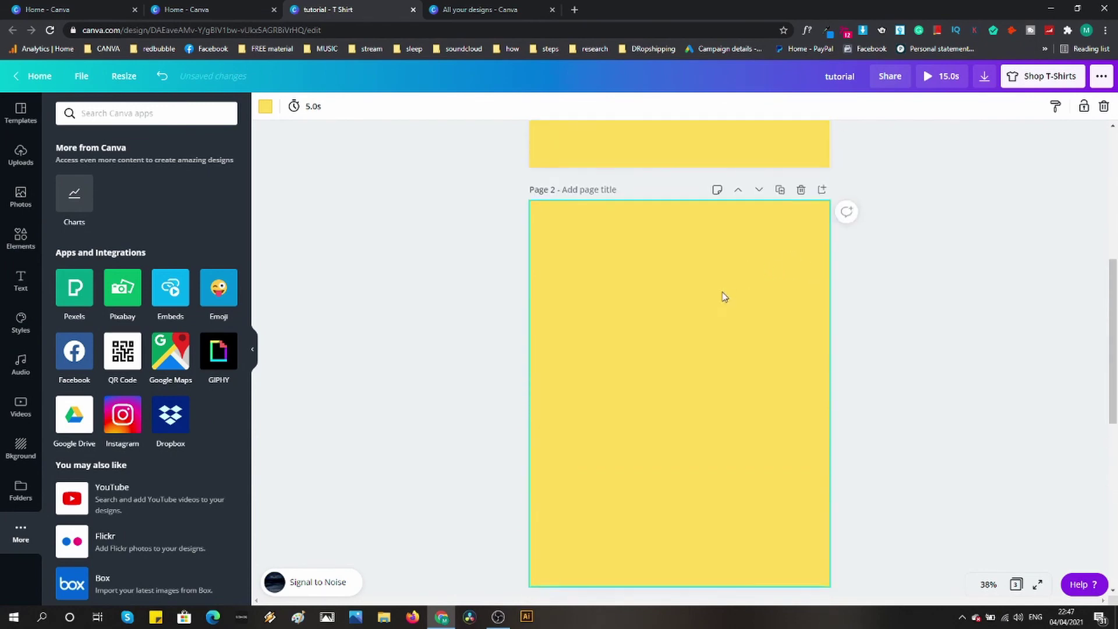
scroll(716, 316, down, 3)
scroll(713, 314, up, 3)
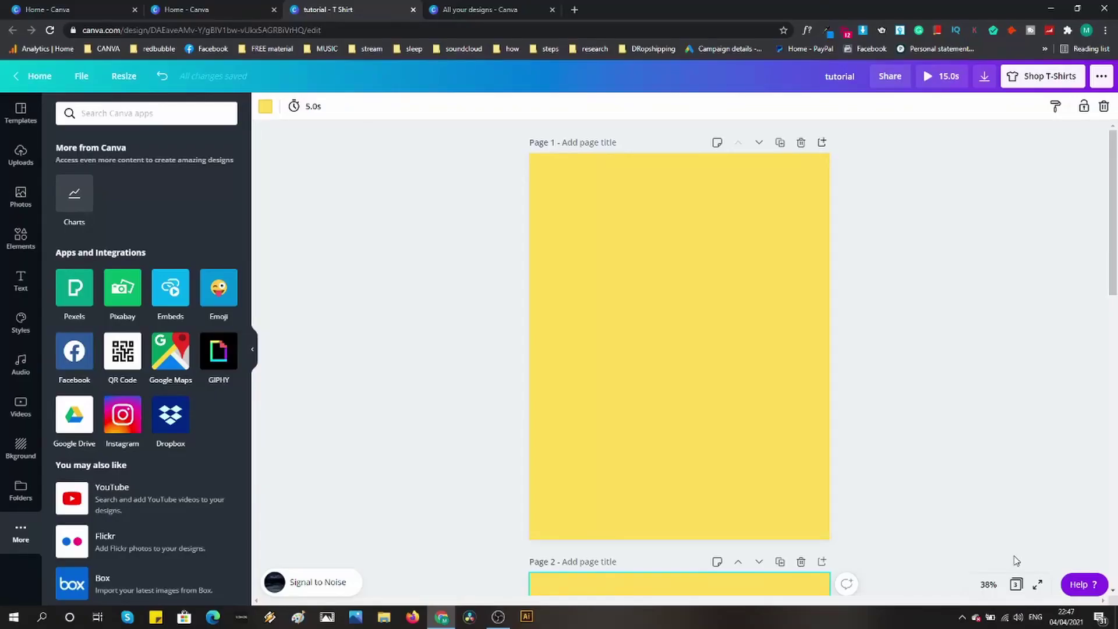
scroll(1028, 544, down, 2)
scroll(976, 531, up, 2)
scroll(990, 530, down, 2)
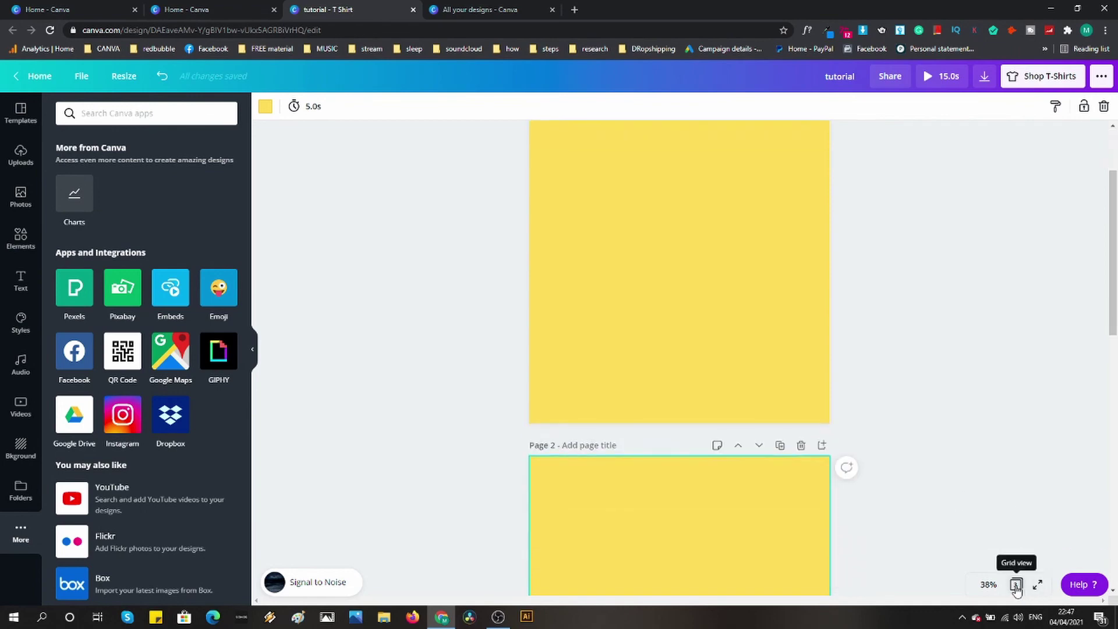
scroll(926, 454, down, 4)
scroll(902, 452, up, 6)
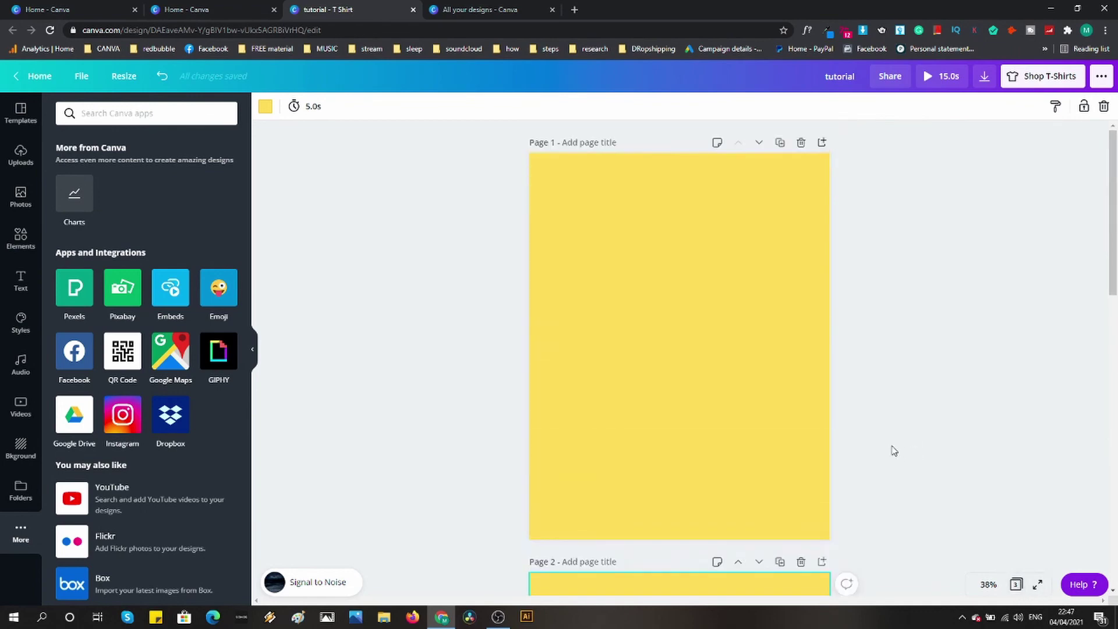
scroll(893, 452, down, 2)
scroll(892, 452, down, 5)
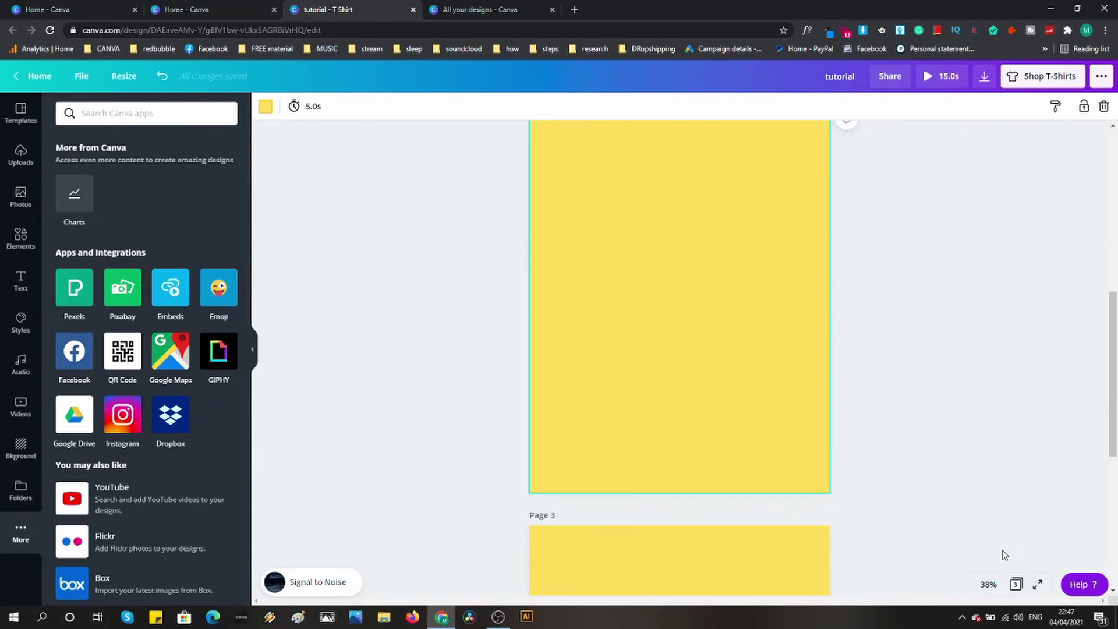
click(1016, 584)
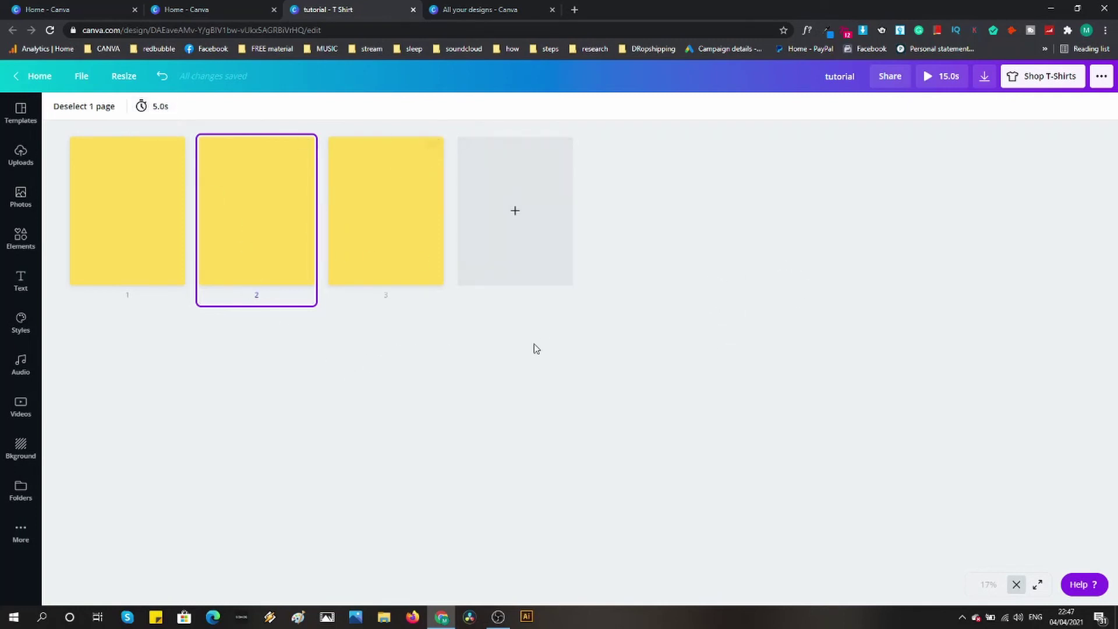
click(1017, 586)
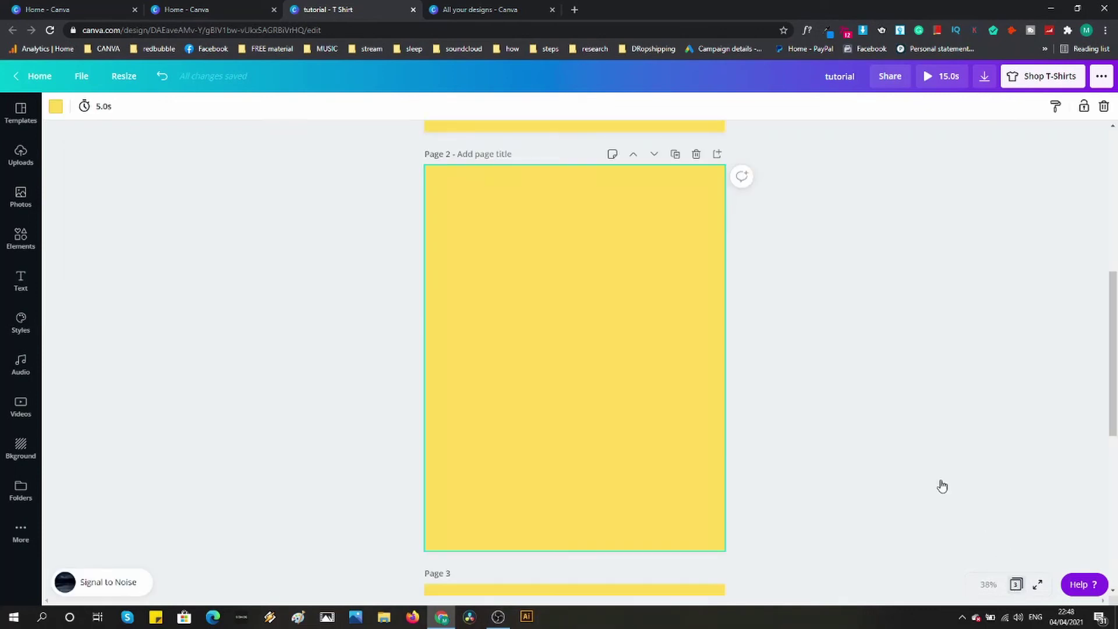
Reopen the additional apps and integrations beside the design, and leave the editor for the home page.
click(20, 533)
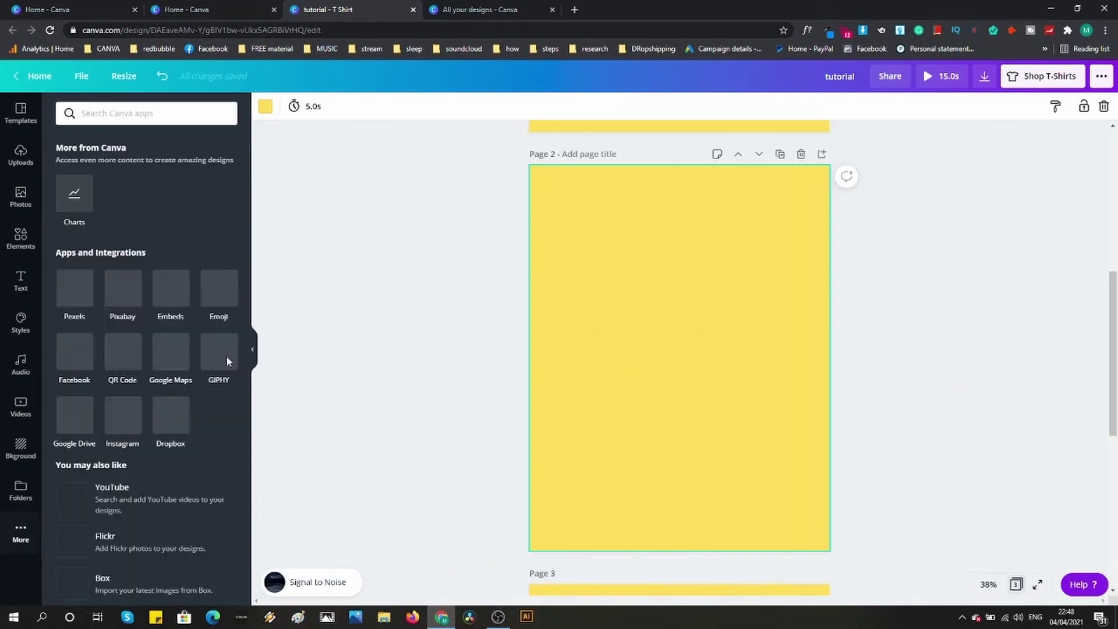
scroll(407, 373, up, 5)
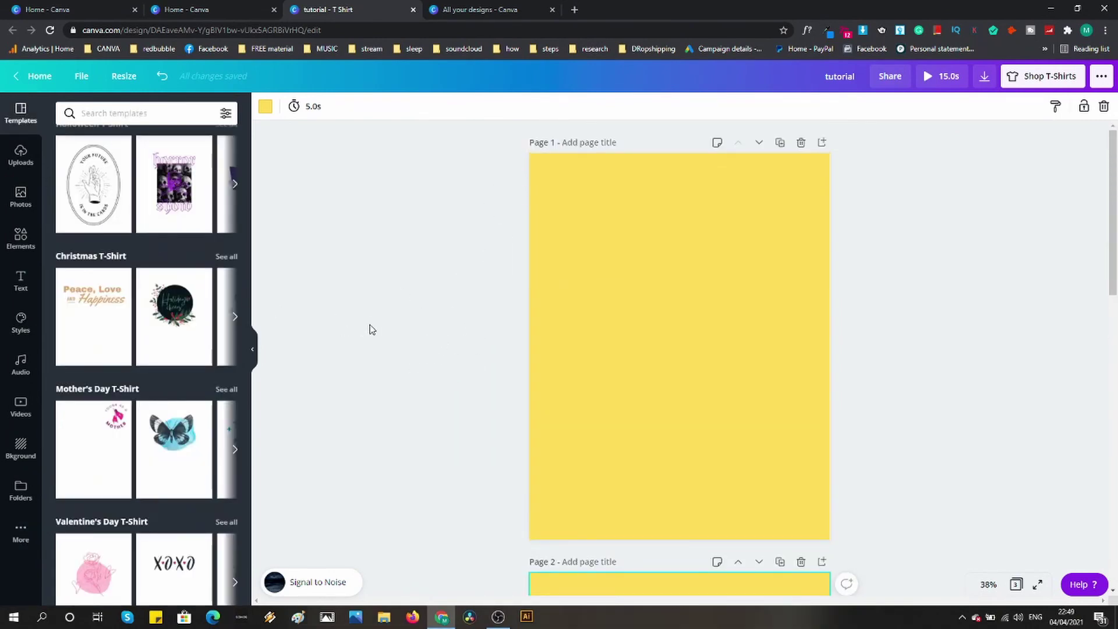
click(17, 82)
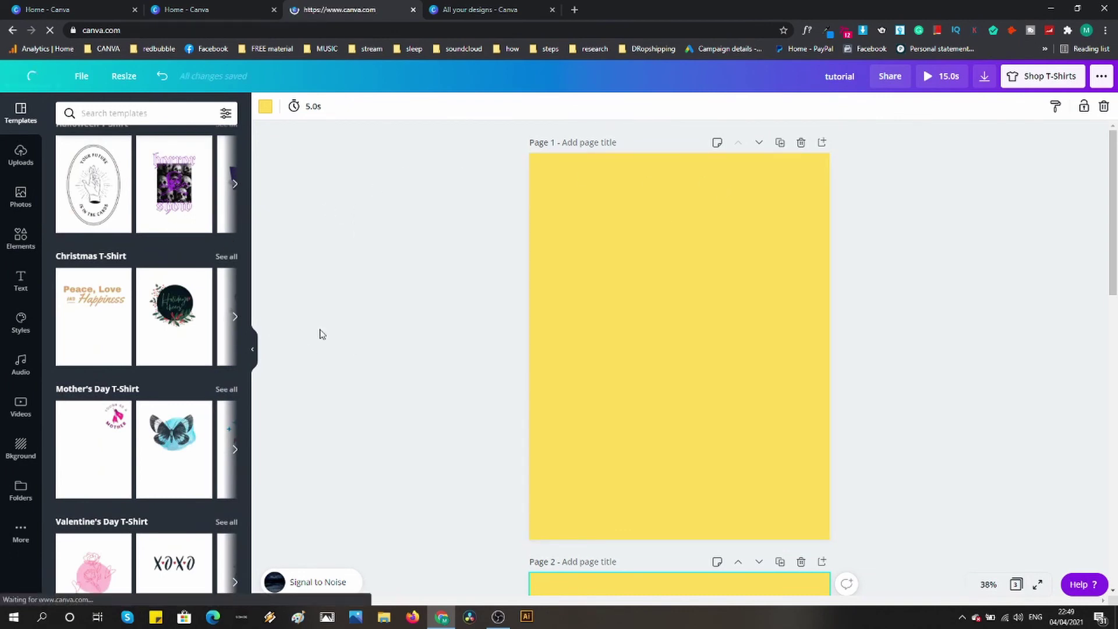